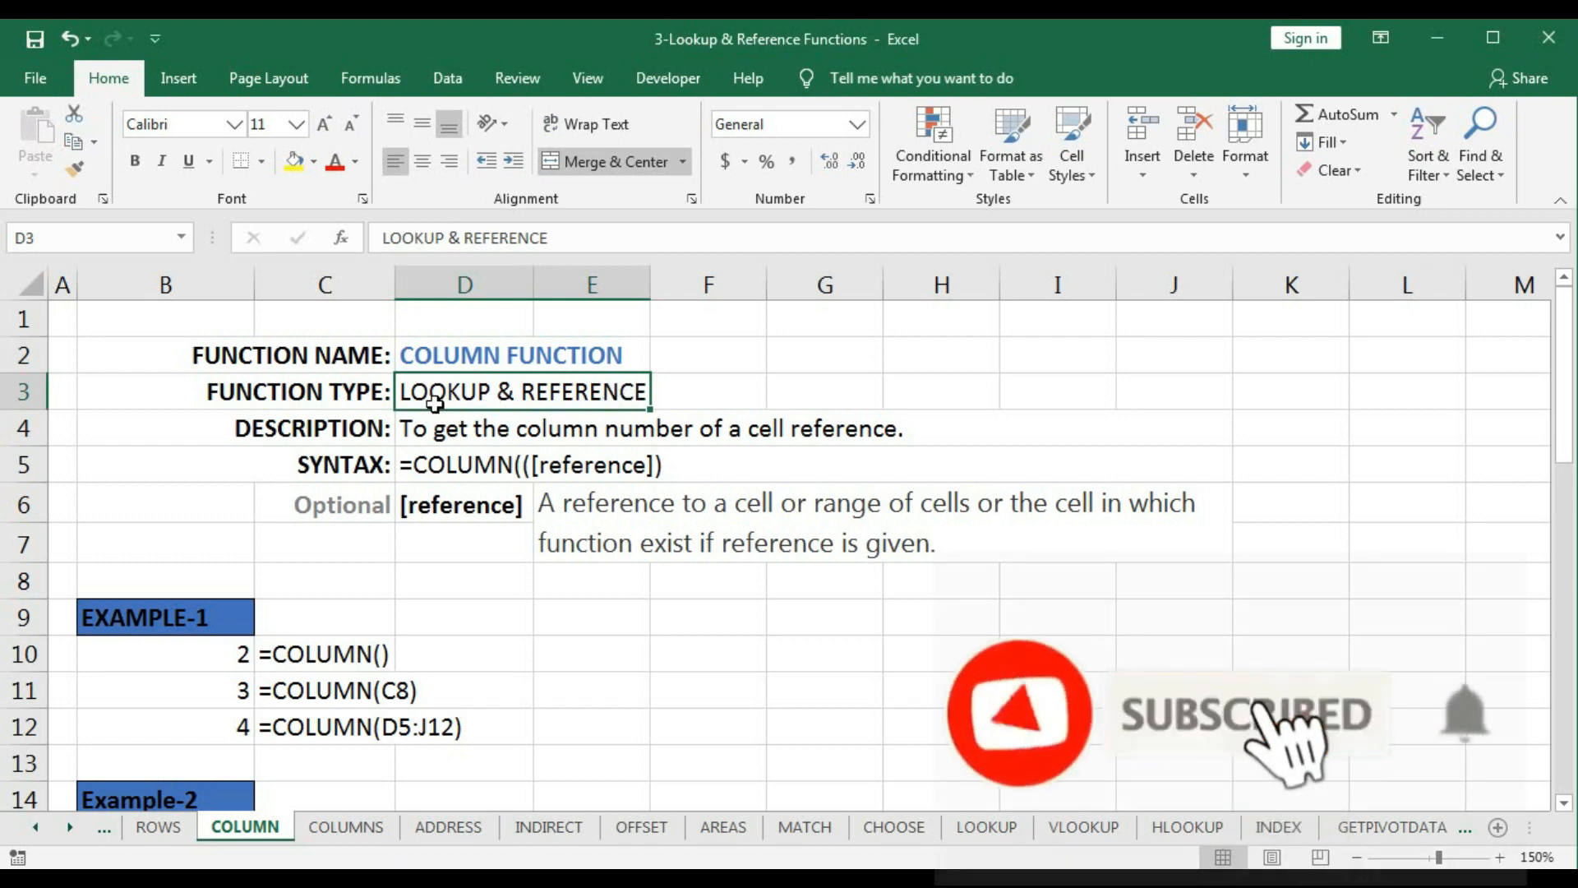
Step: Correct the [reference] argument's explanation in E6 by inserting "not" before "given"
{"action": "left_click", "coordinate": [440, 433]}
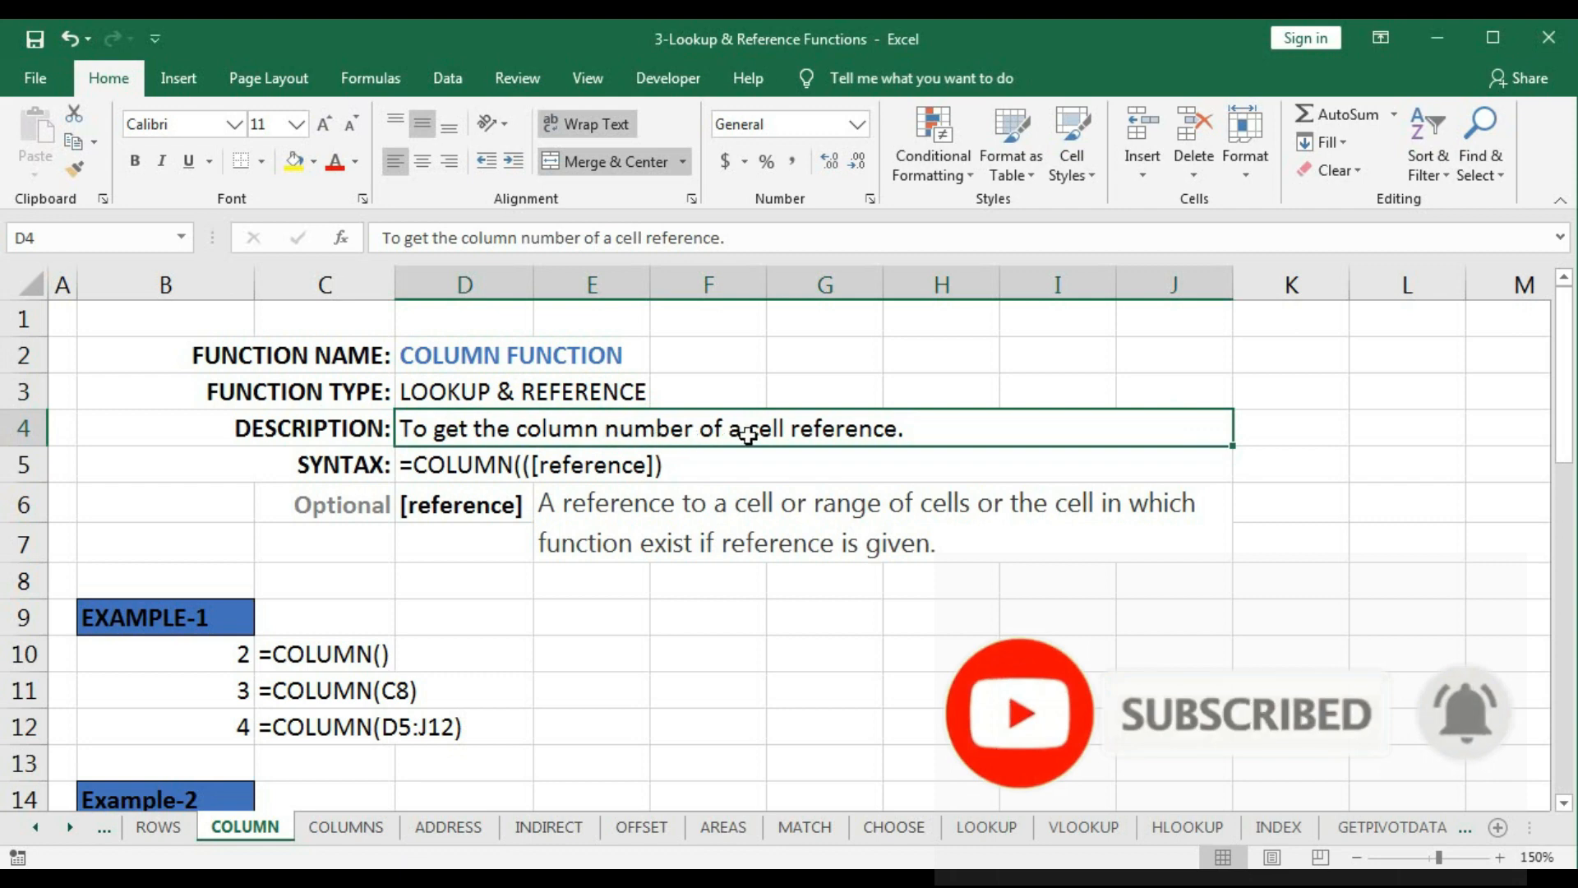
{"action": "left_click", "coordinate": [420, 470]}
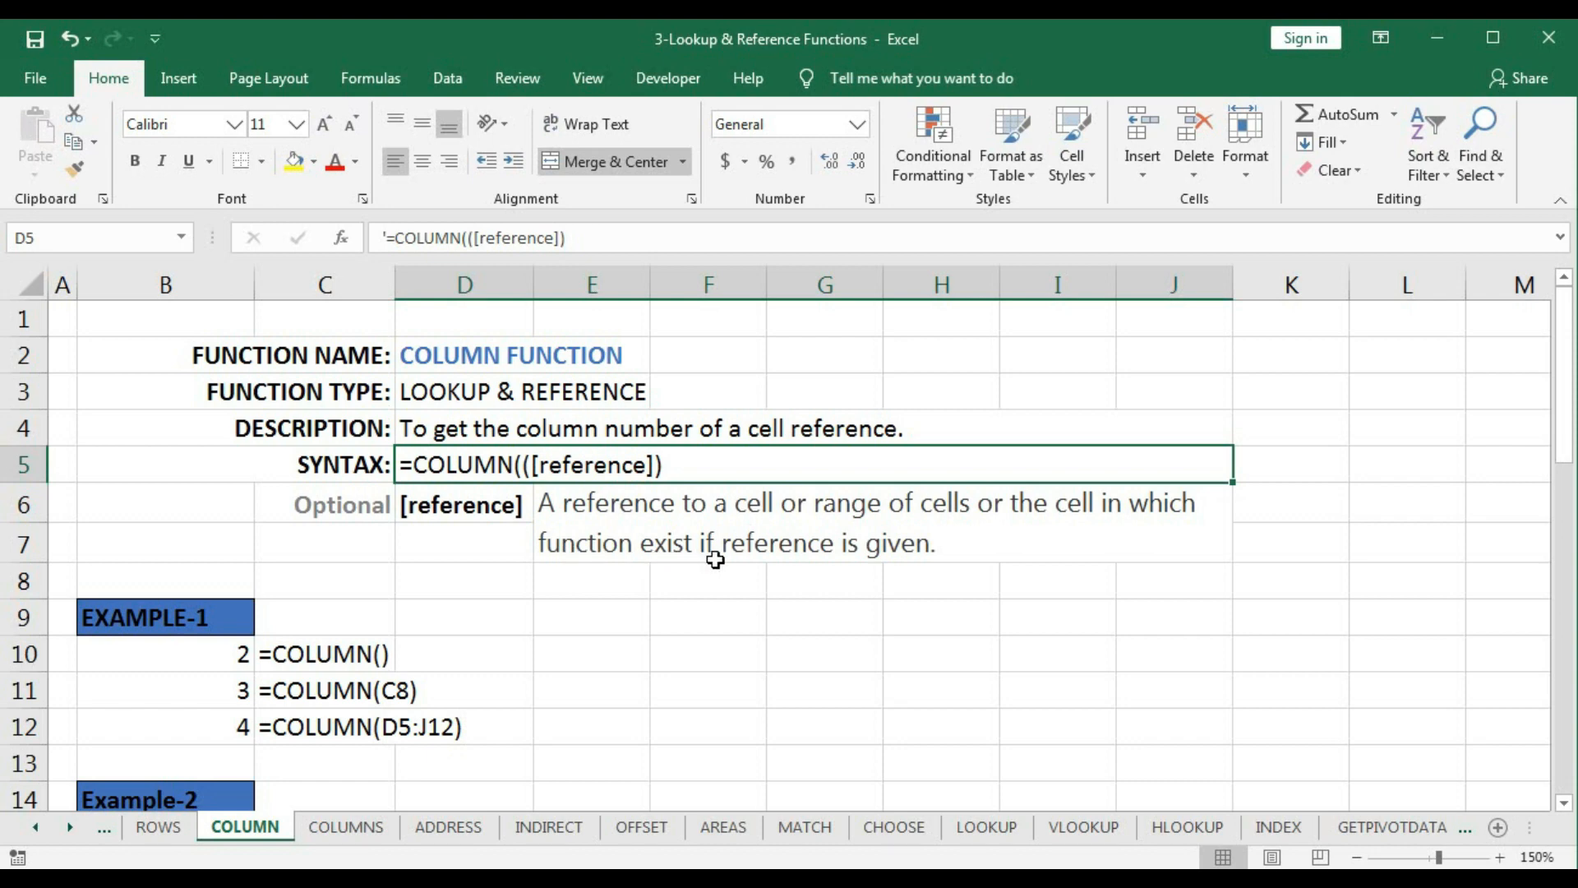
{"action": "double_click", "coordinate": [868, 544]}
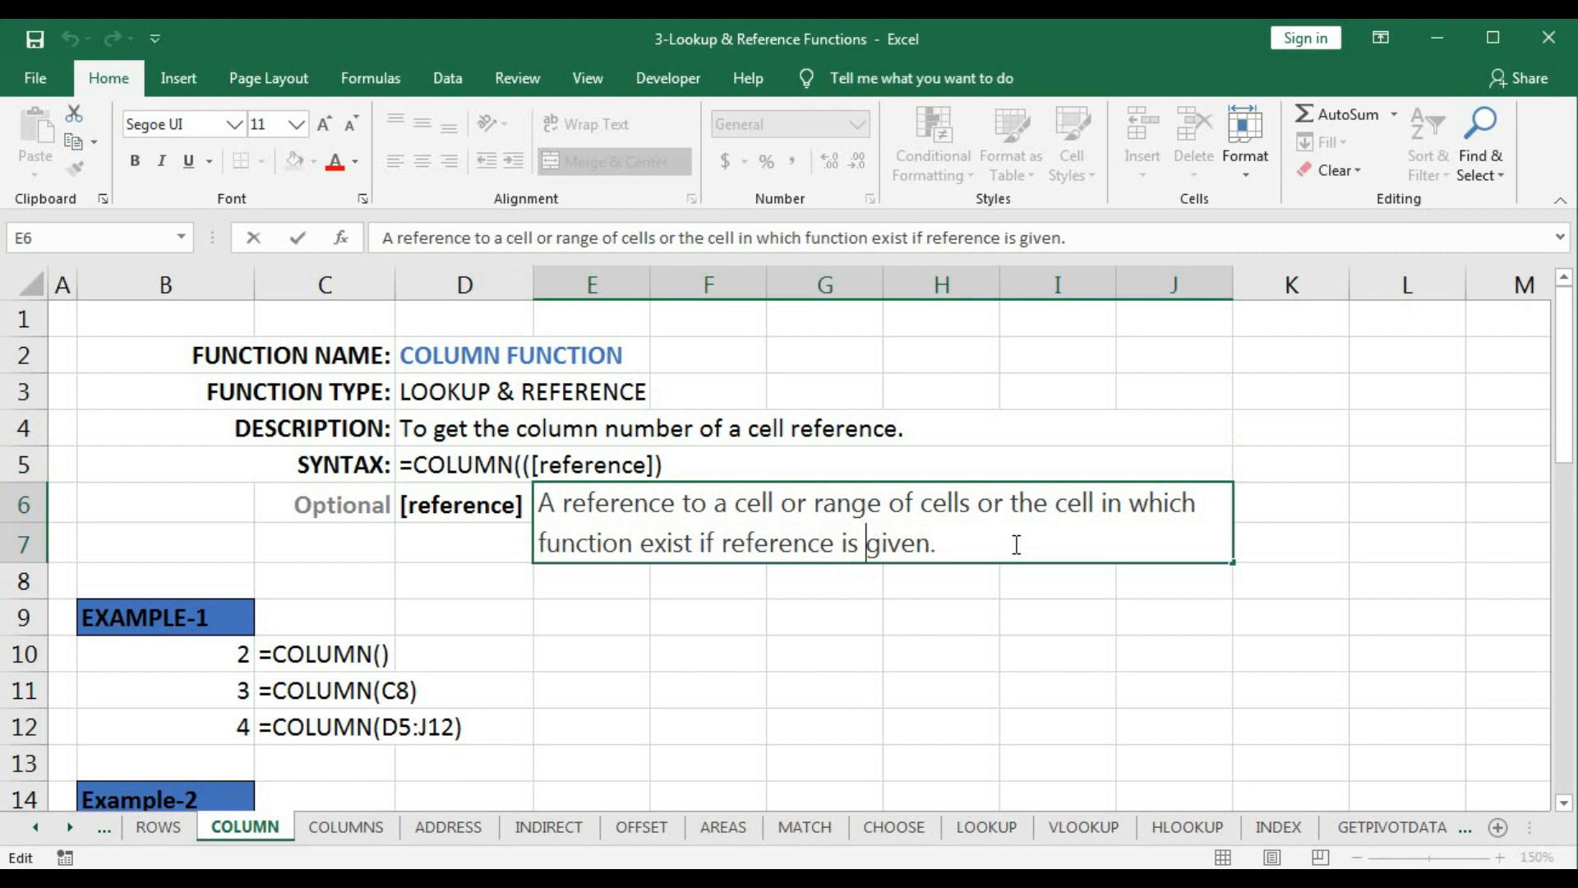
{"action": "type", "text": "not"}
{"action": "key", "text": "Return"}
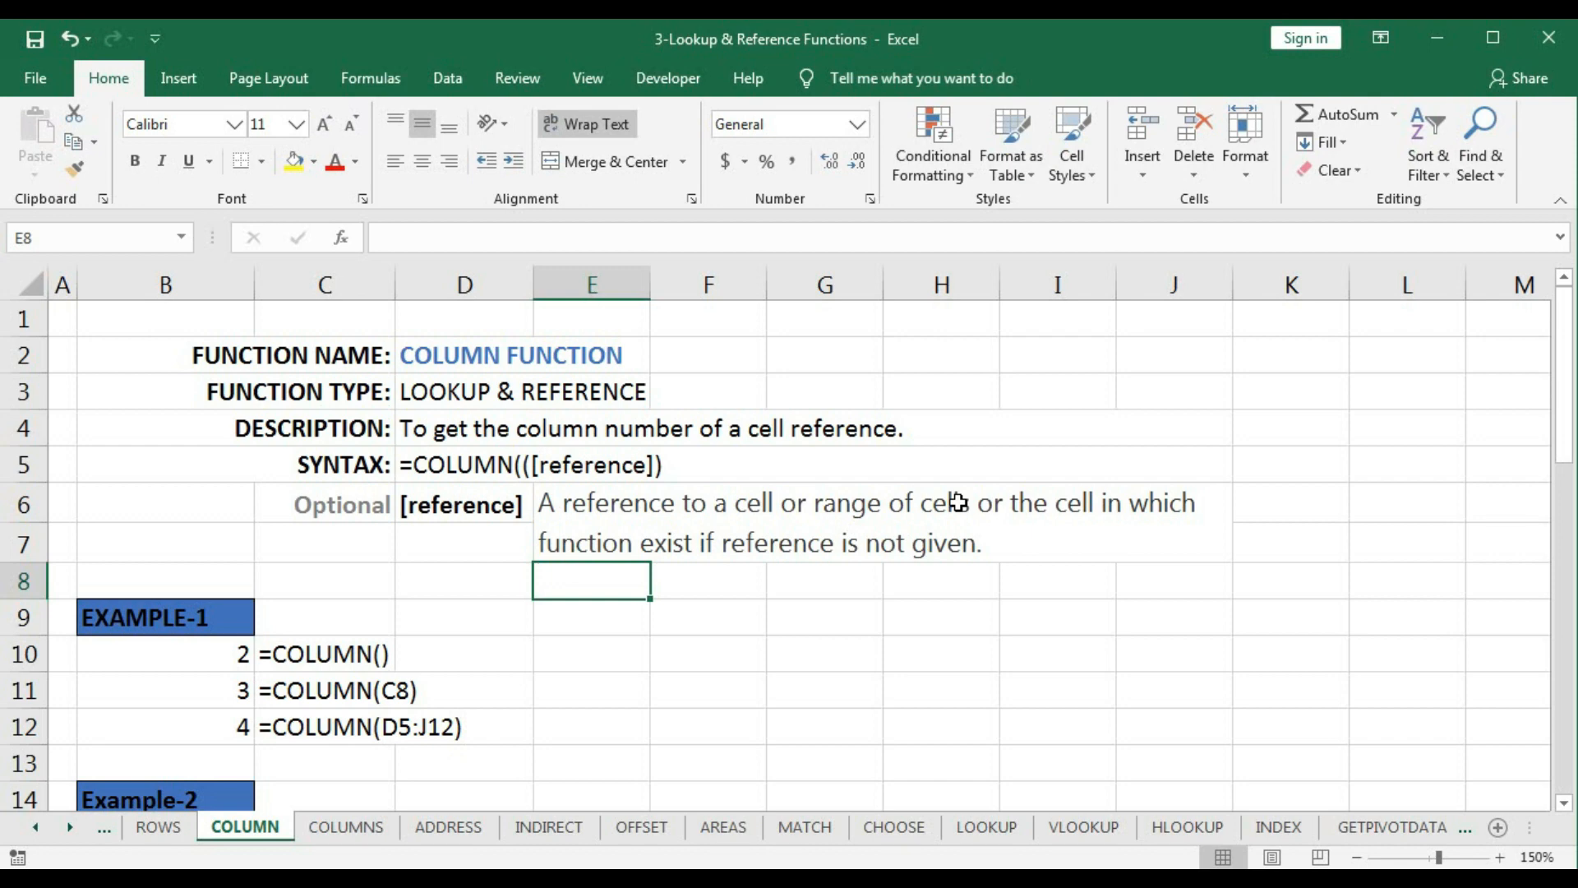
Step: Look through the four COLUMN function examples on the sheet, from the basic formulas to conditional formatting
{"action": "scroll", "coordinate": [510, 550], "scroll_direction": "down", "scroll_amount": 2}
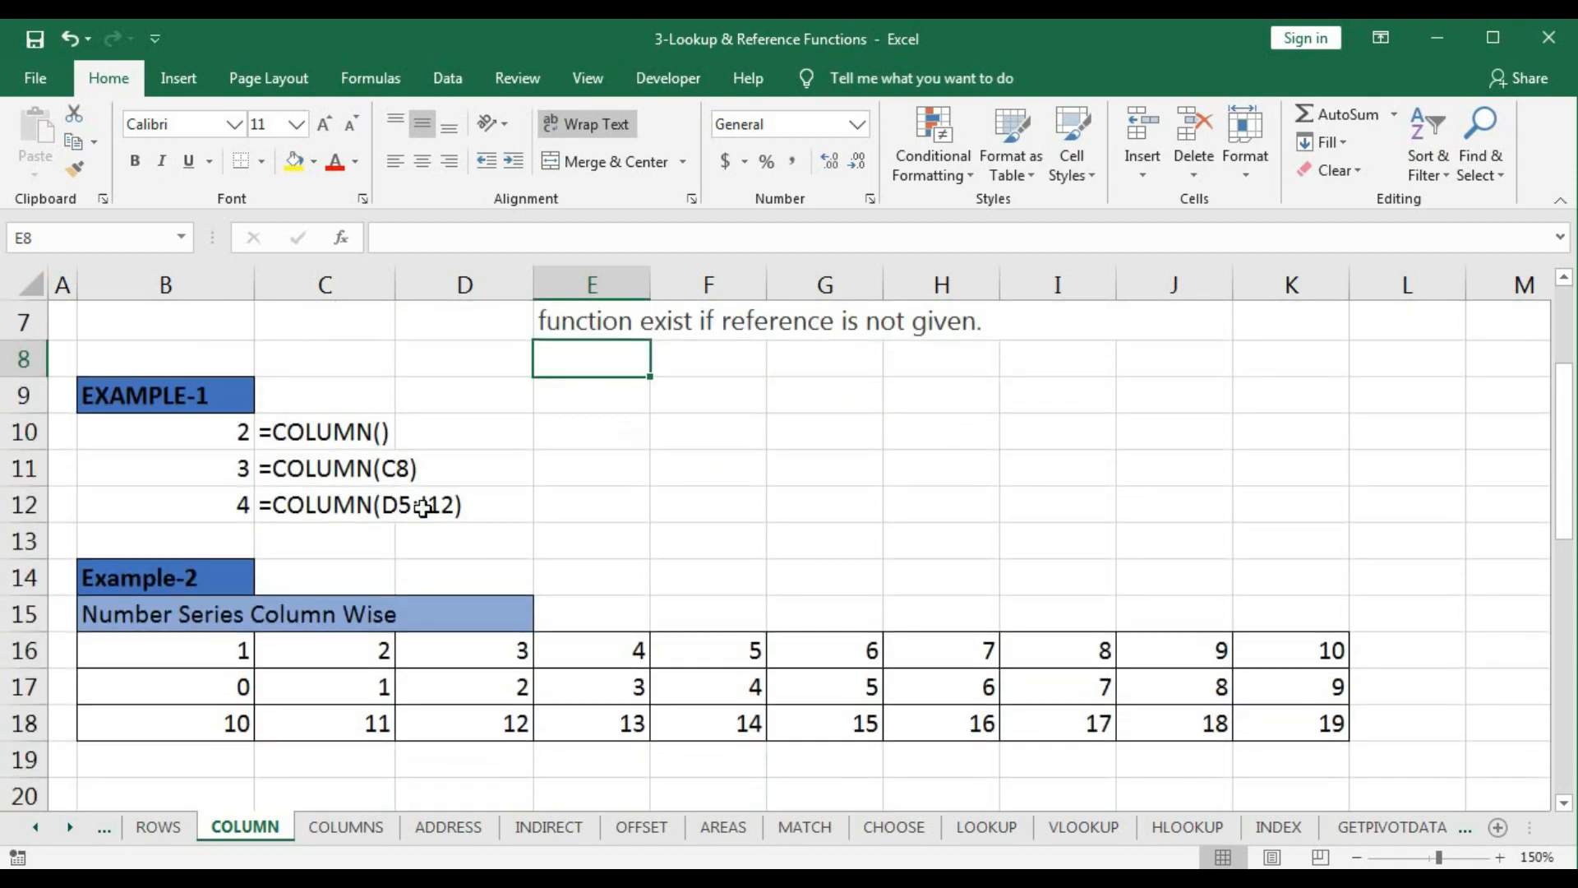
{"action": "scroll", "coordinate": [308, 485], "scroll_direction": "down", "scroll_amount": 1}
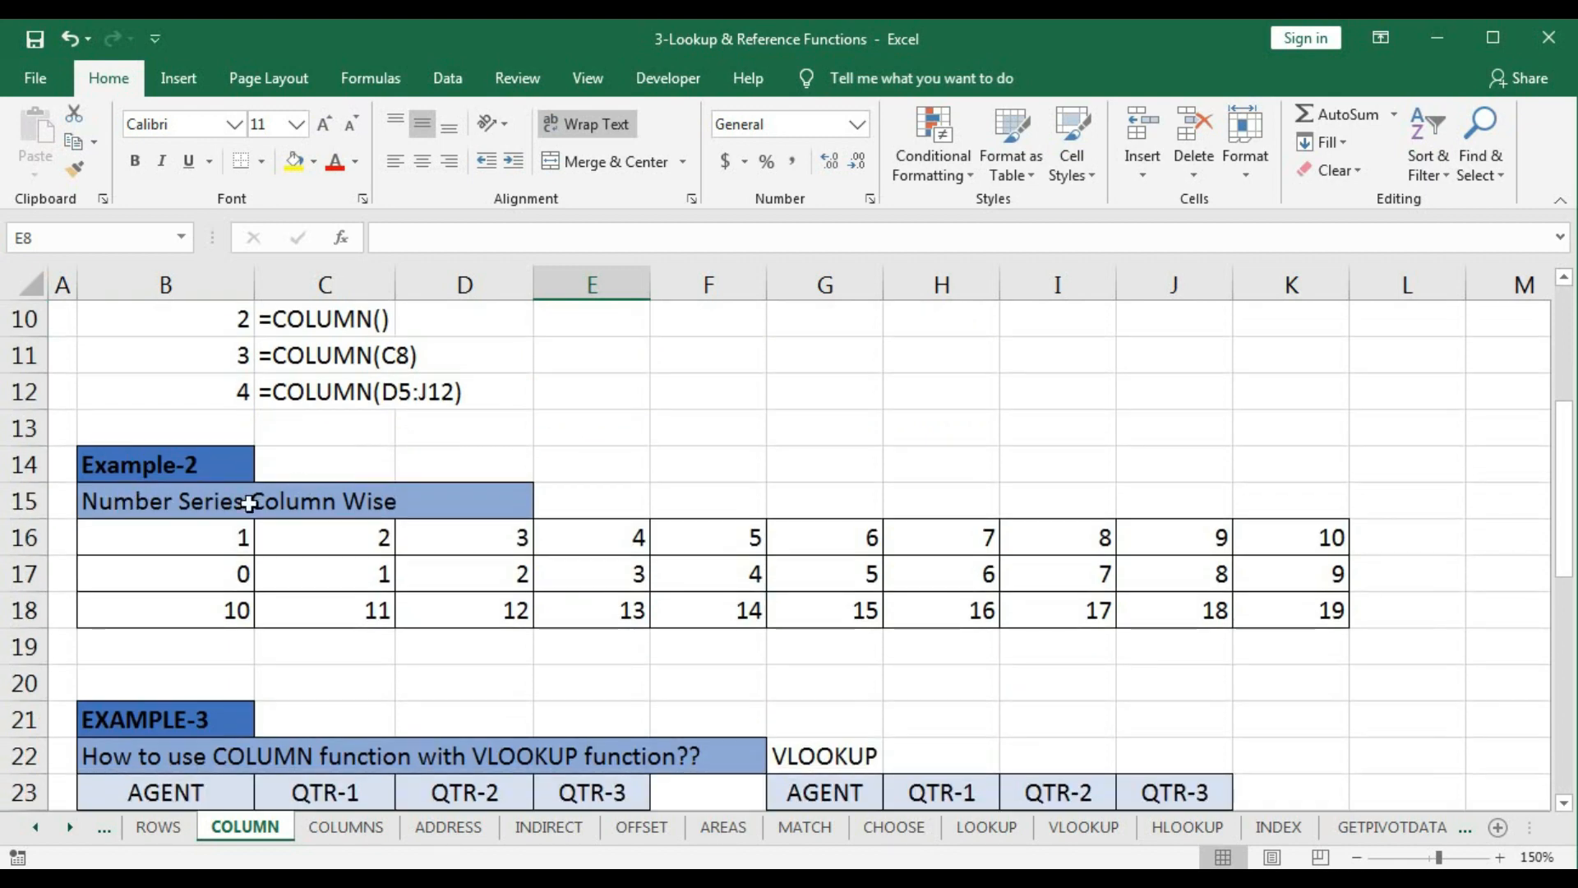
{"action": "scroll", "coordinate": [444, 559], "scroll_direction": "down", "scroll_amount": 2}
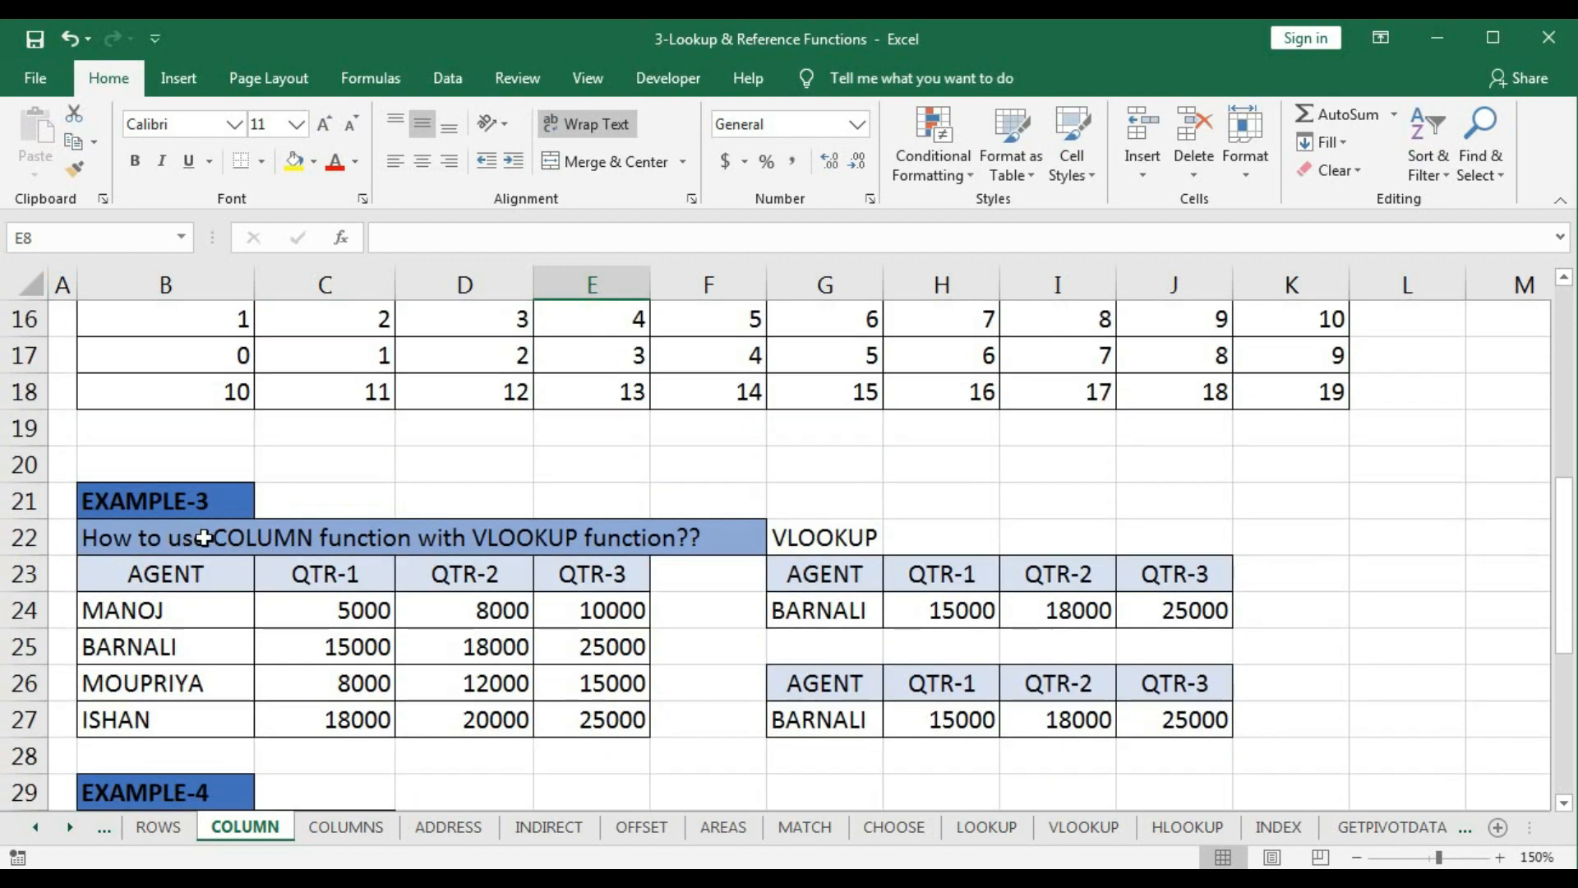
{"action": "scroll", "coordinate": [540, 546], "scroll_direction": "down", "scroll_amount": 2}
{"action": "scroll", "coordinate": [540, 546], "scroll_direction": "down", "scroll_amount": 2}
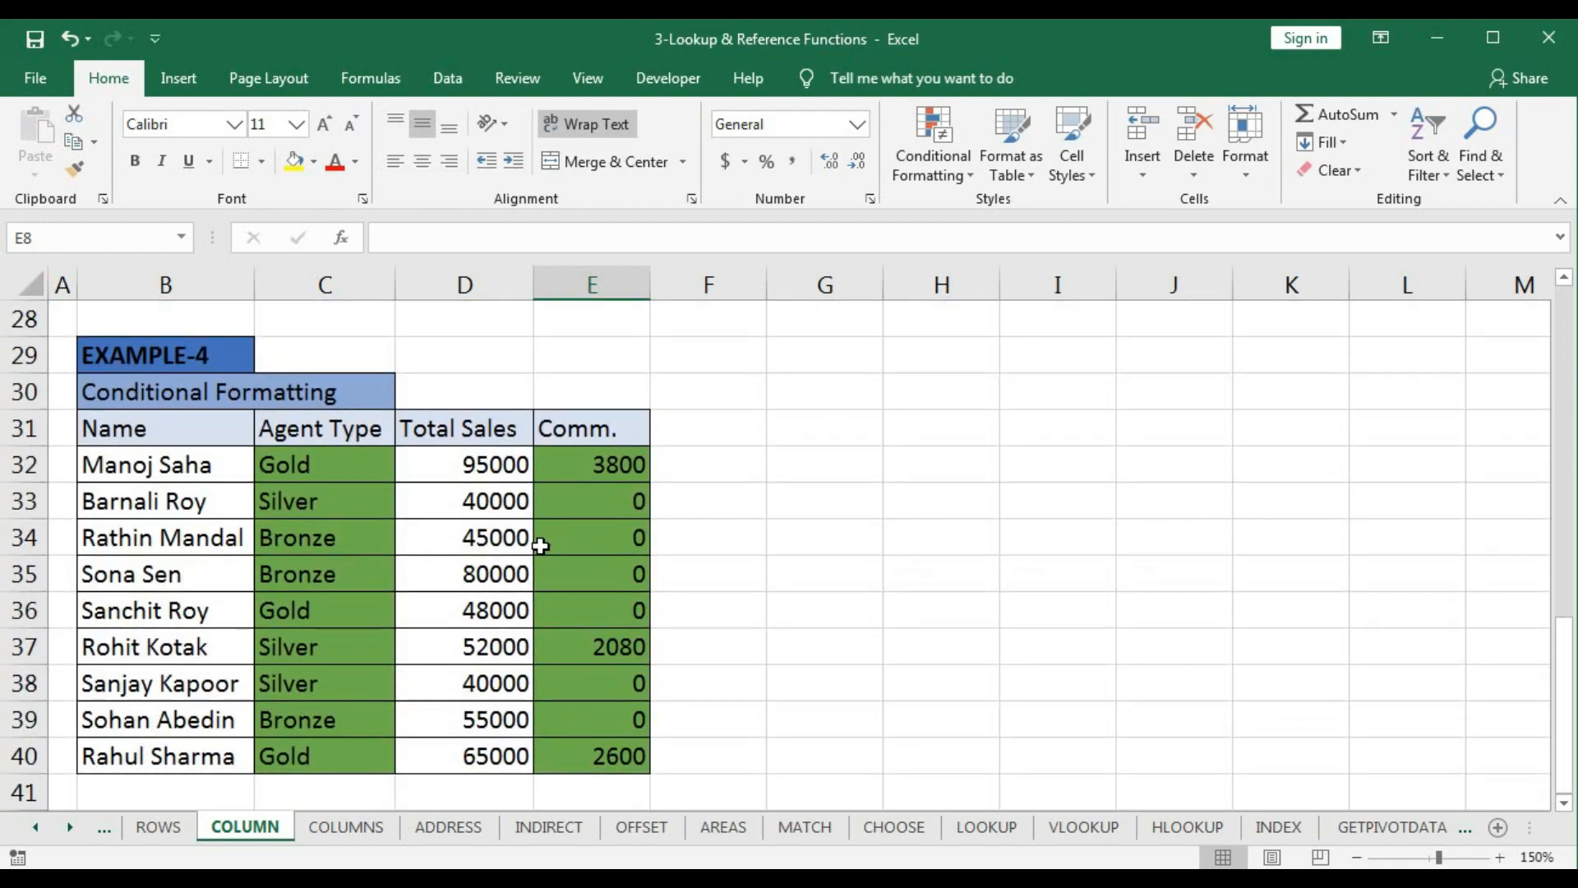
{"action": "scroll", "coordinate": [655, 573], "scroll_direction": "up", "scroll_amount": 8}
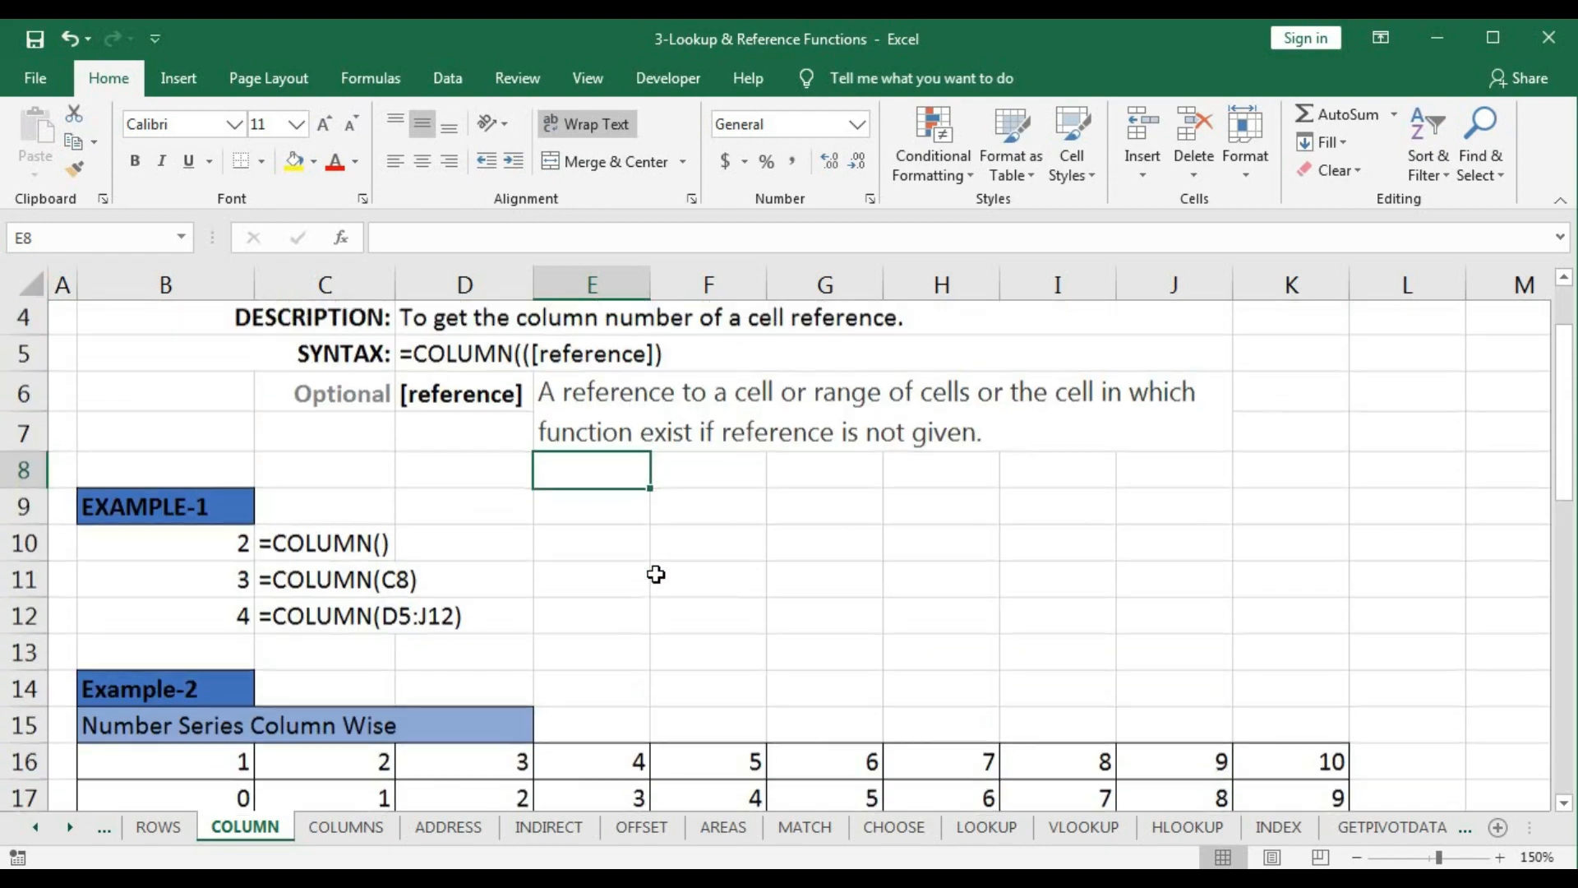
{"action": "scroll", "coordinate": [655, 573], "scroll_direction": "up", "scroll_amount": 1}
Step: Clear the existing Example-1 formulas from cells B10:B12
{"action": "left_click", "coordinate": [215, 659]}
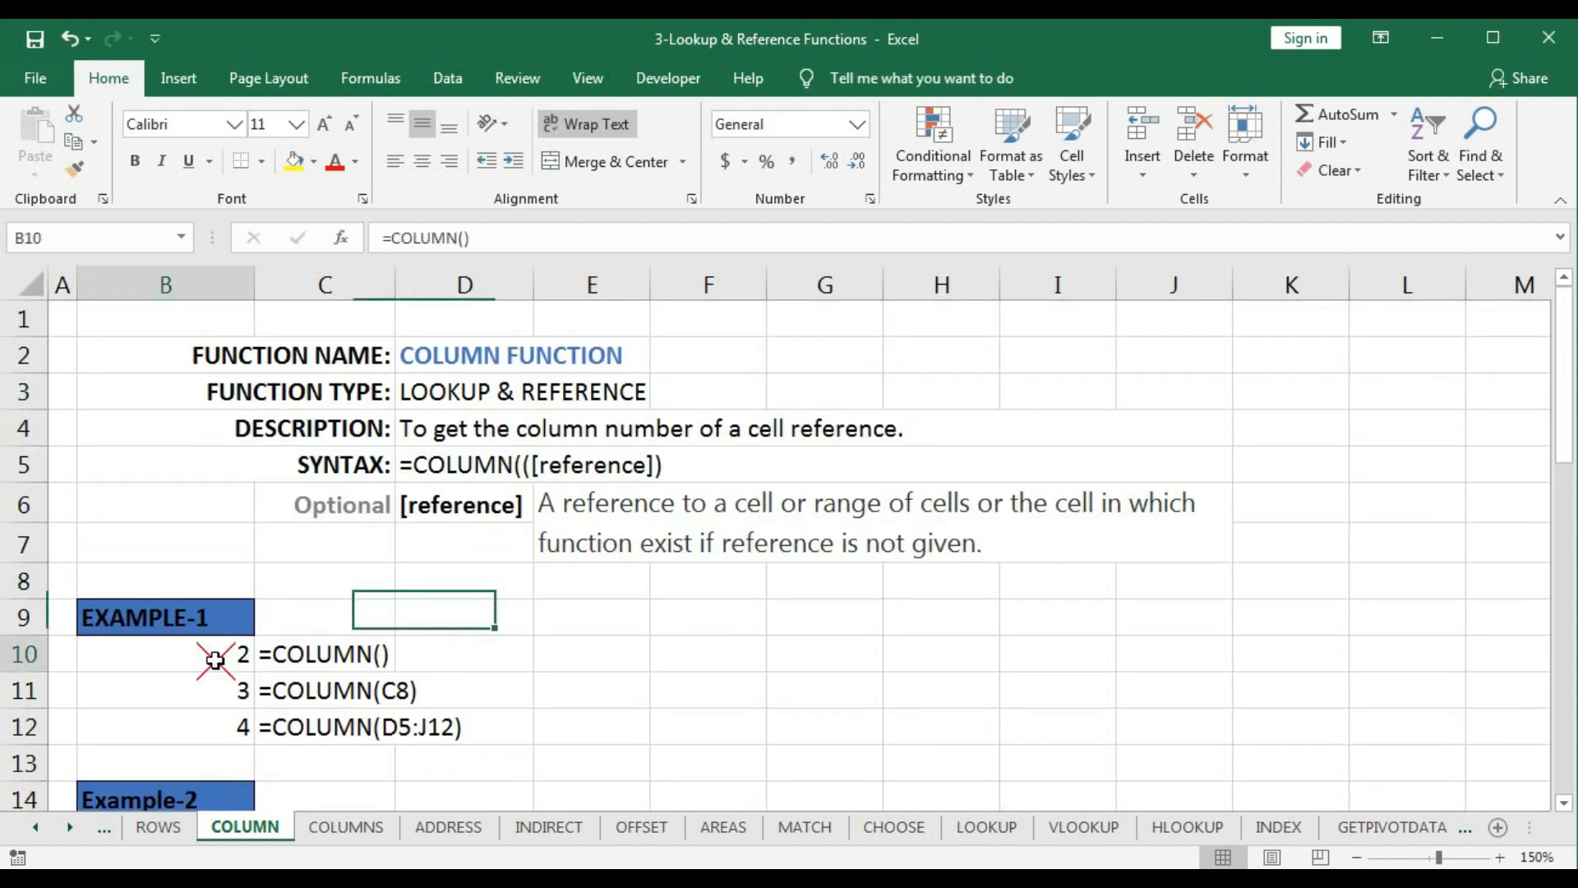
{"action": "left_click_drag", "start_coordinate": [215, 659], "coordinate": [215, 719]}
{"action": "key", "text": "Delete"}
Step: Enter the formula =COLUMN() without a reference in cell B10
{"action": "left_click", "coordinate": [222, 663]}
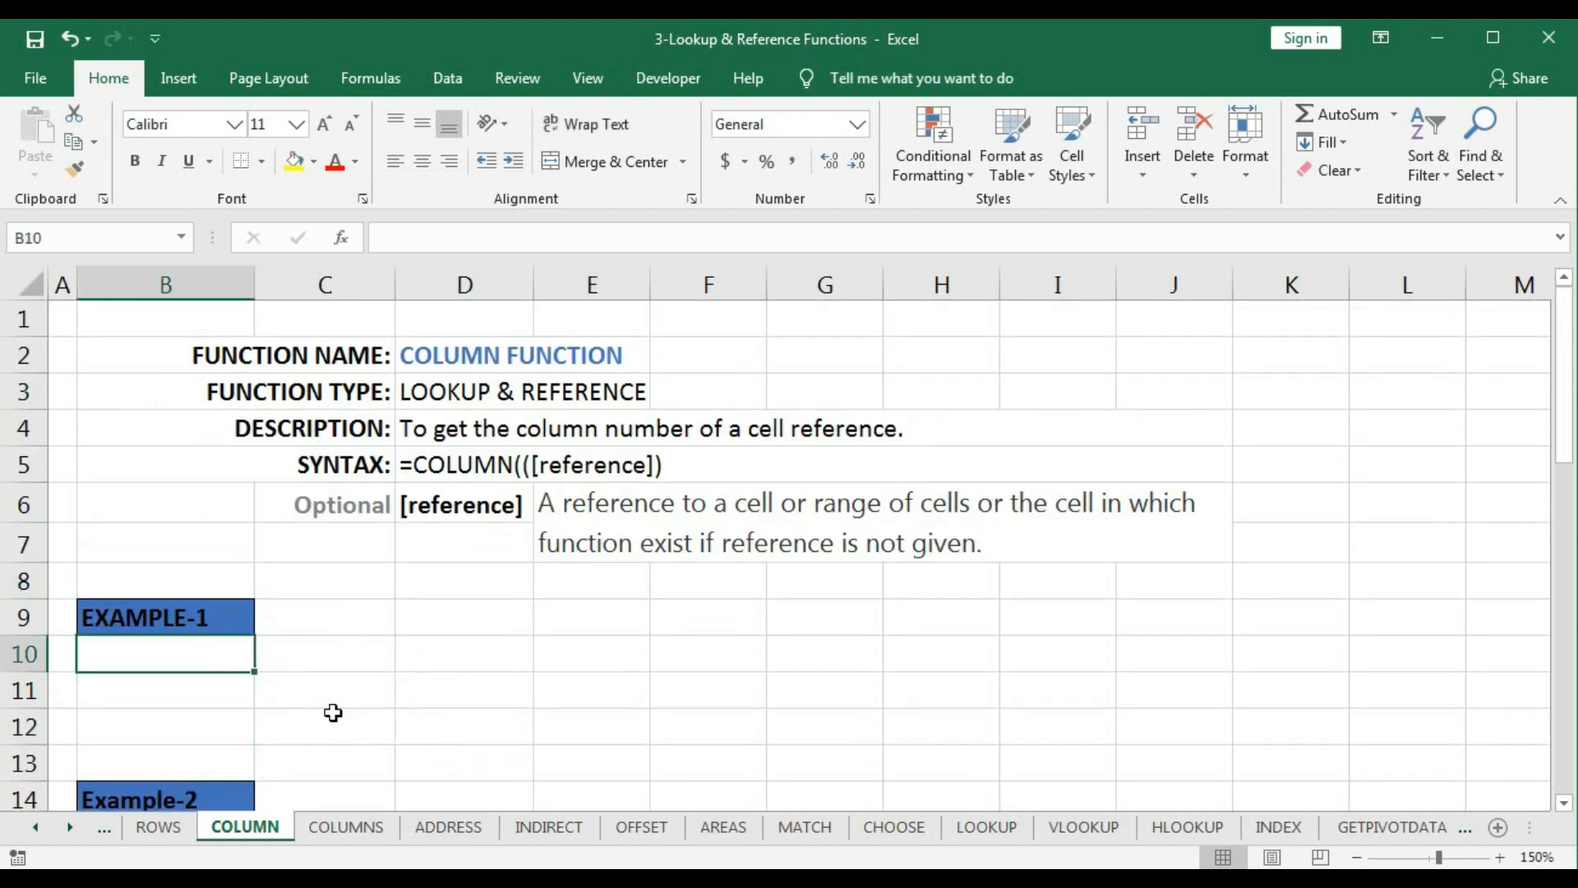
{"action": "type", "text": "=col"}
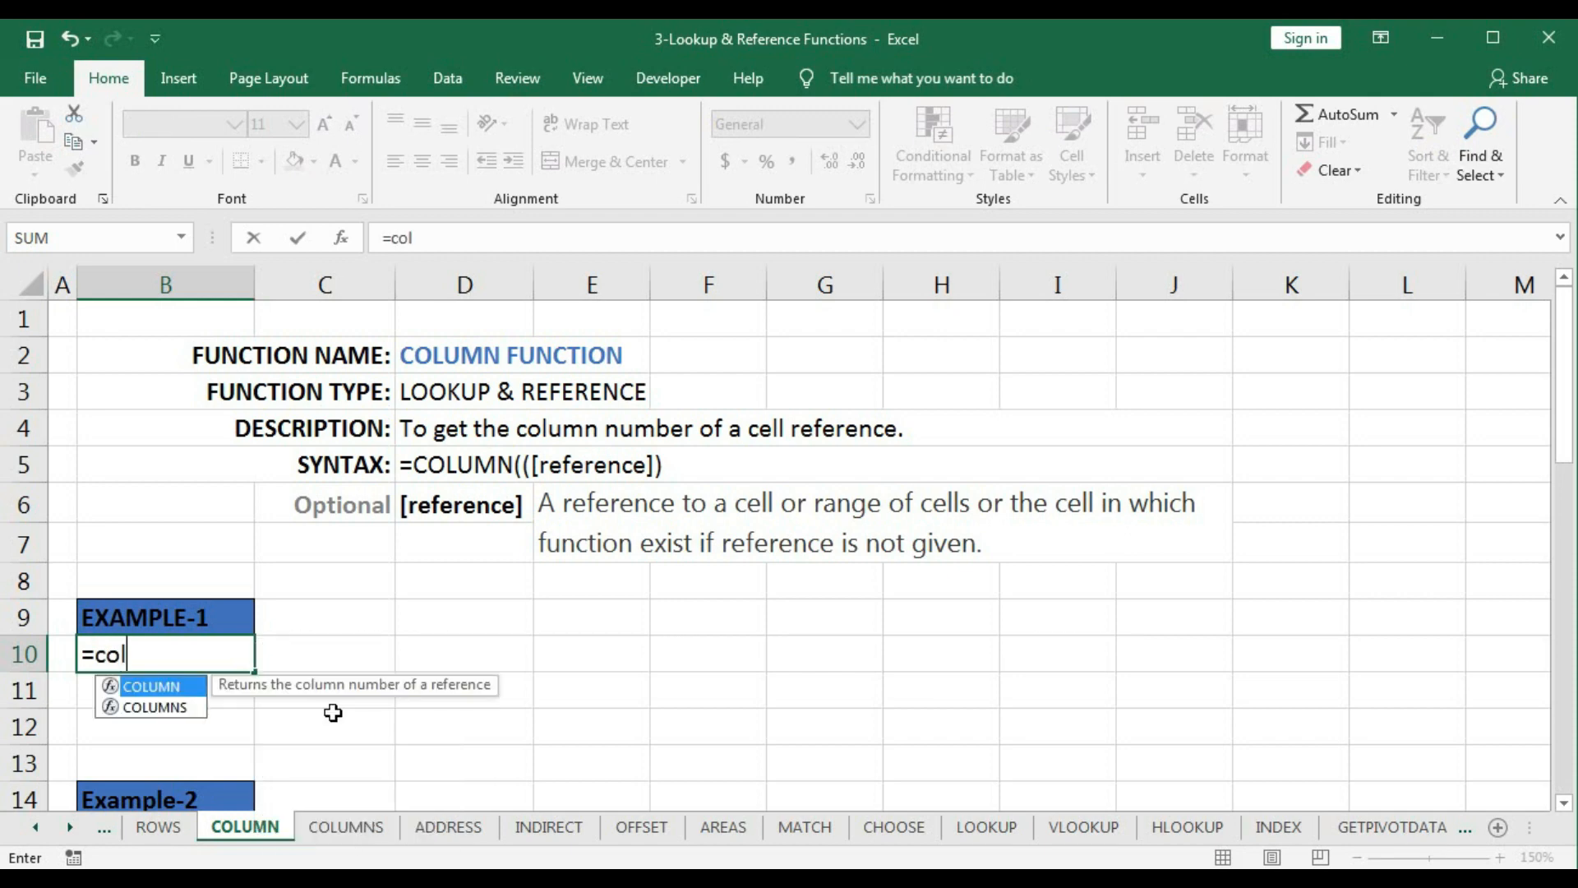
{"action": "key", "text": "Tab"}
{"action": "type", "text": ")"}
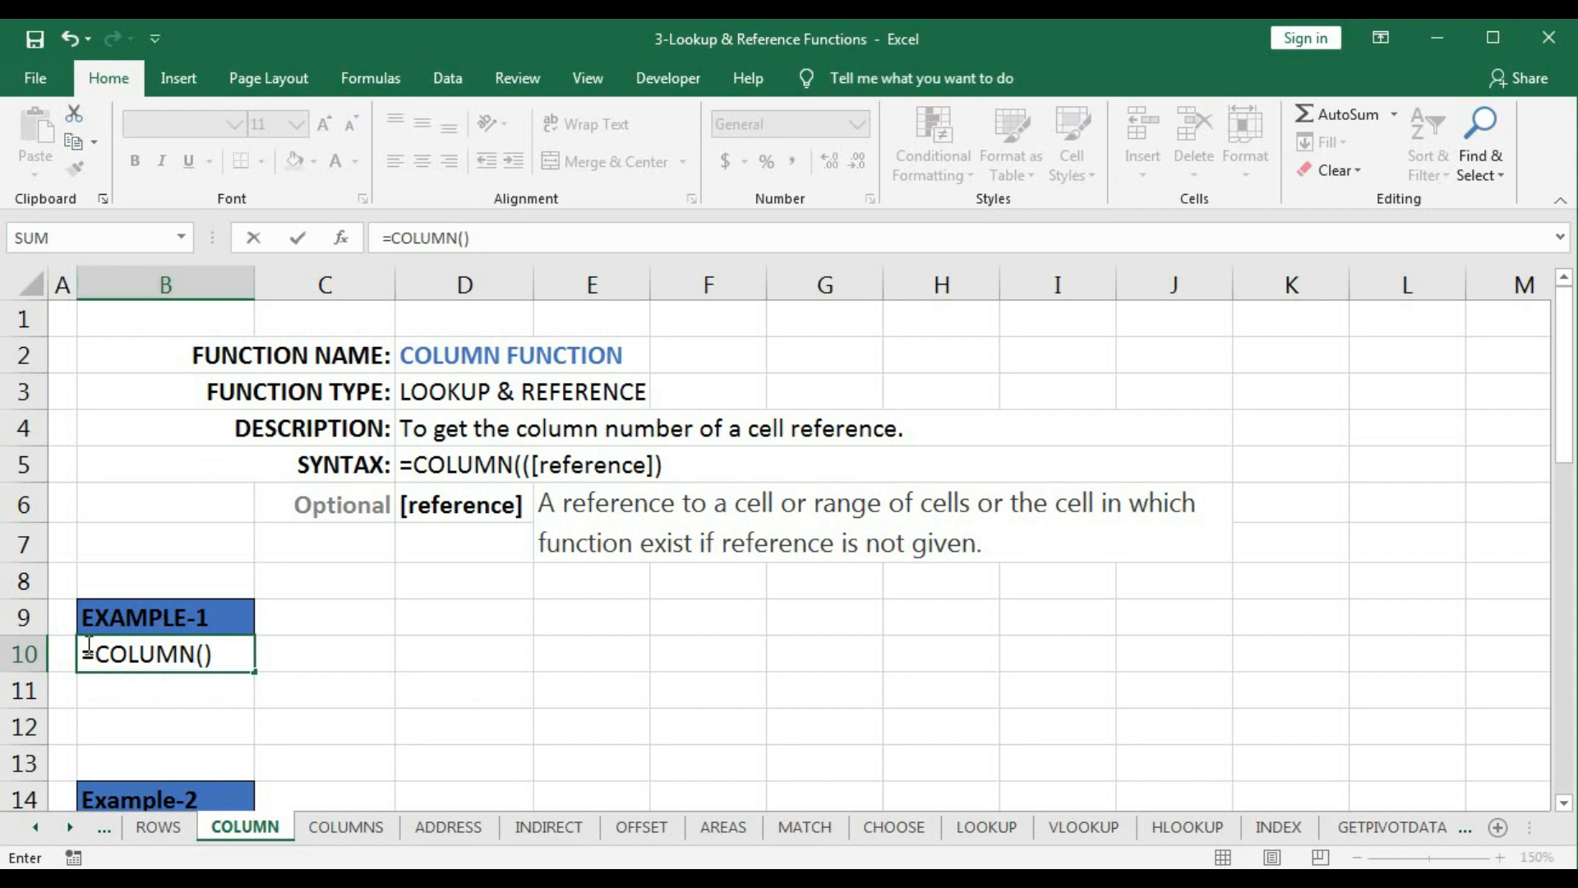
{"action": "key", "text": "Return"}
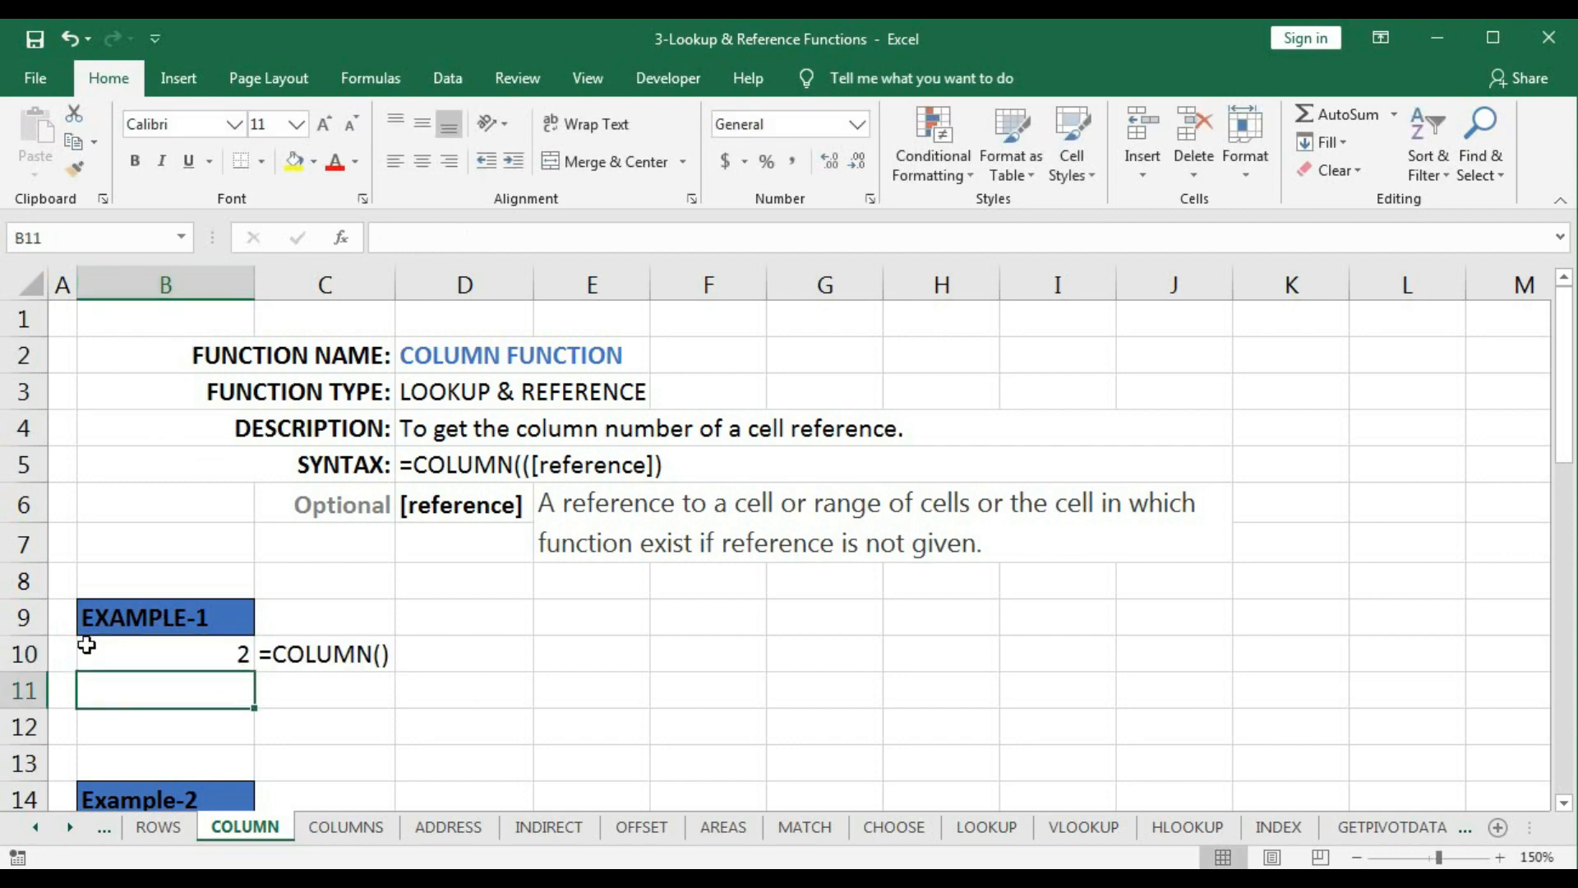
{"action": "left_click", "coordinate": [150, 649]}
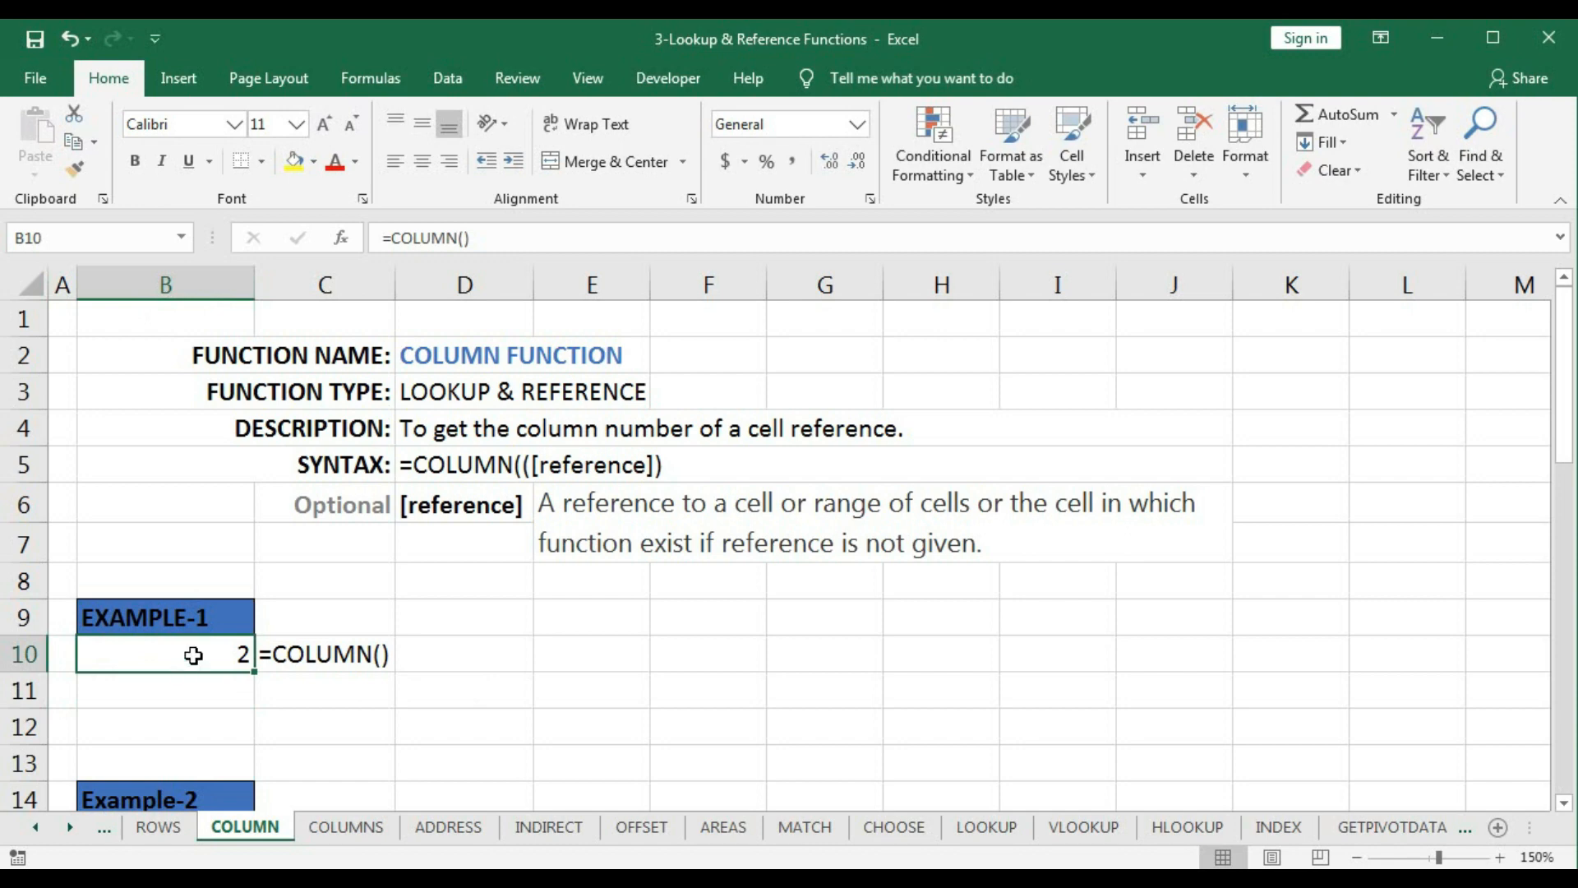
Step: Enter =COLUMN(C8) in cell B11 and check which cell the formula references
{"action": "left_click", "coordinate": [216, 695]}
{"action": "type", "text": "="}
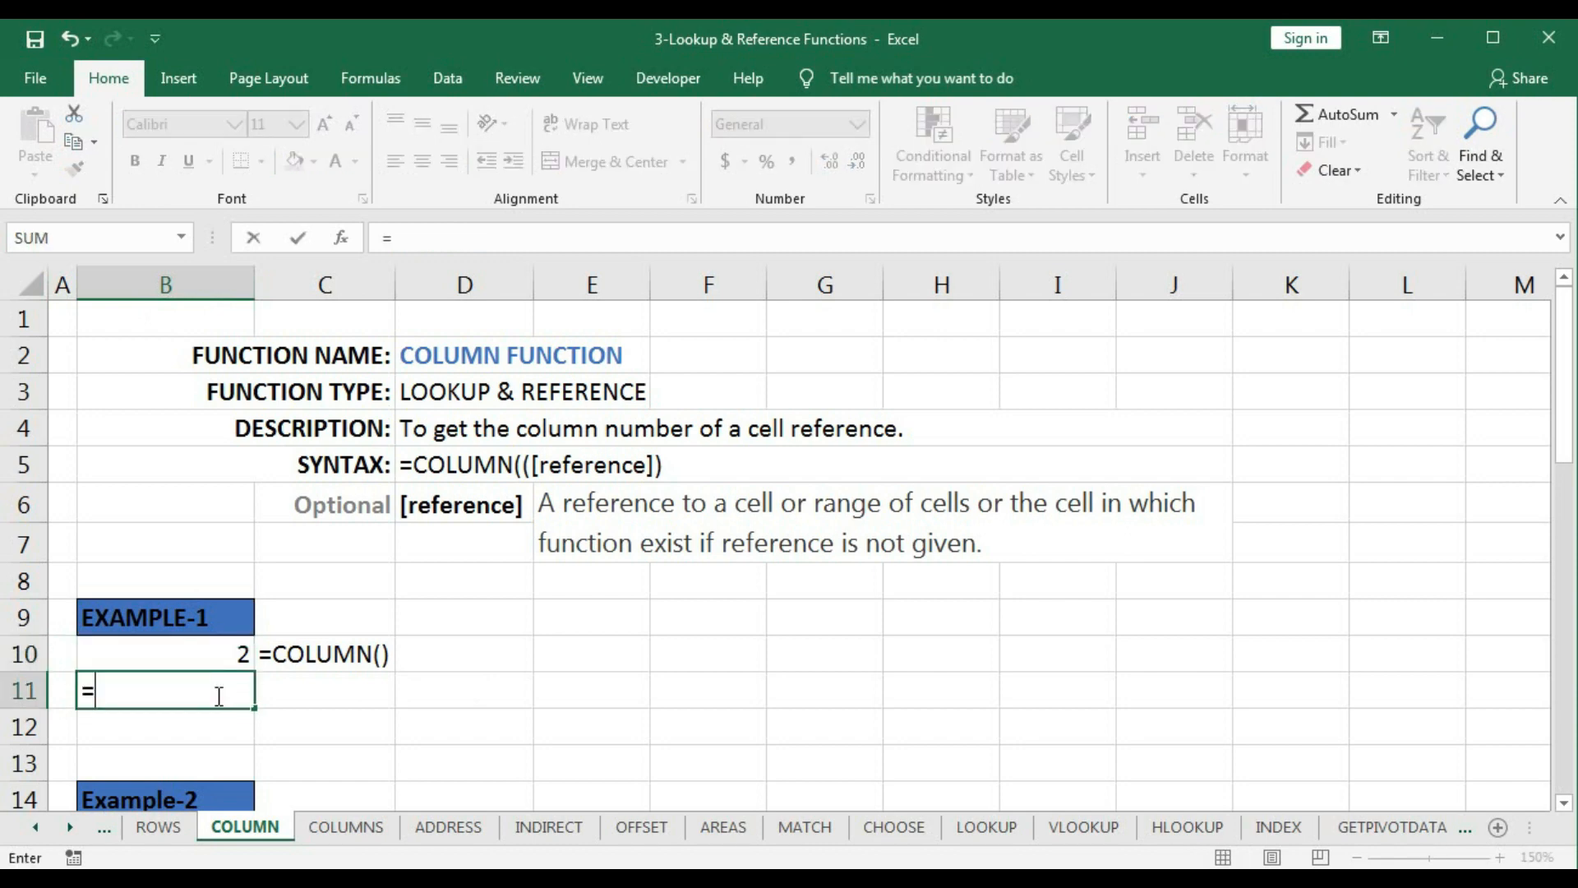
{"action": "type", "text": "co"}
{"action": "key", "text": "Down"}
{"action": "key", "text": "Tab"}
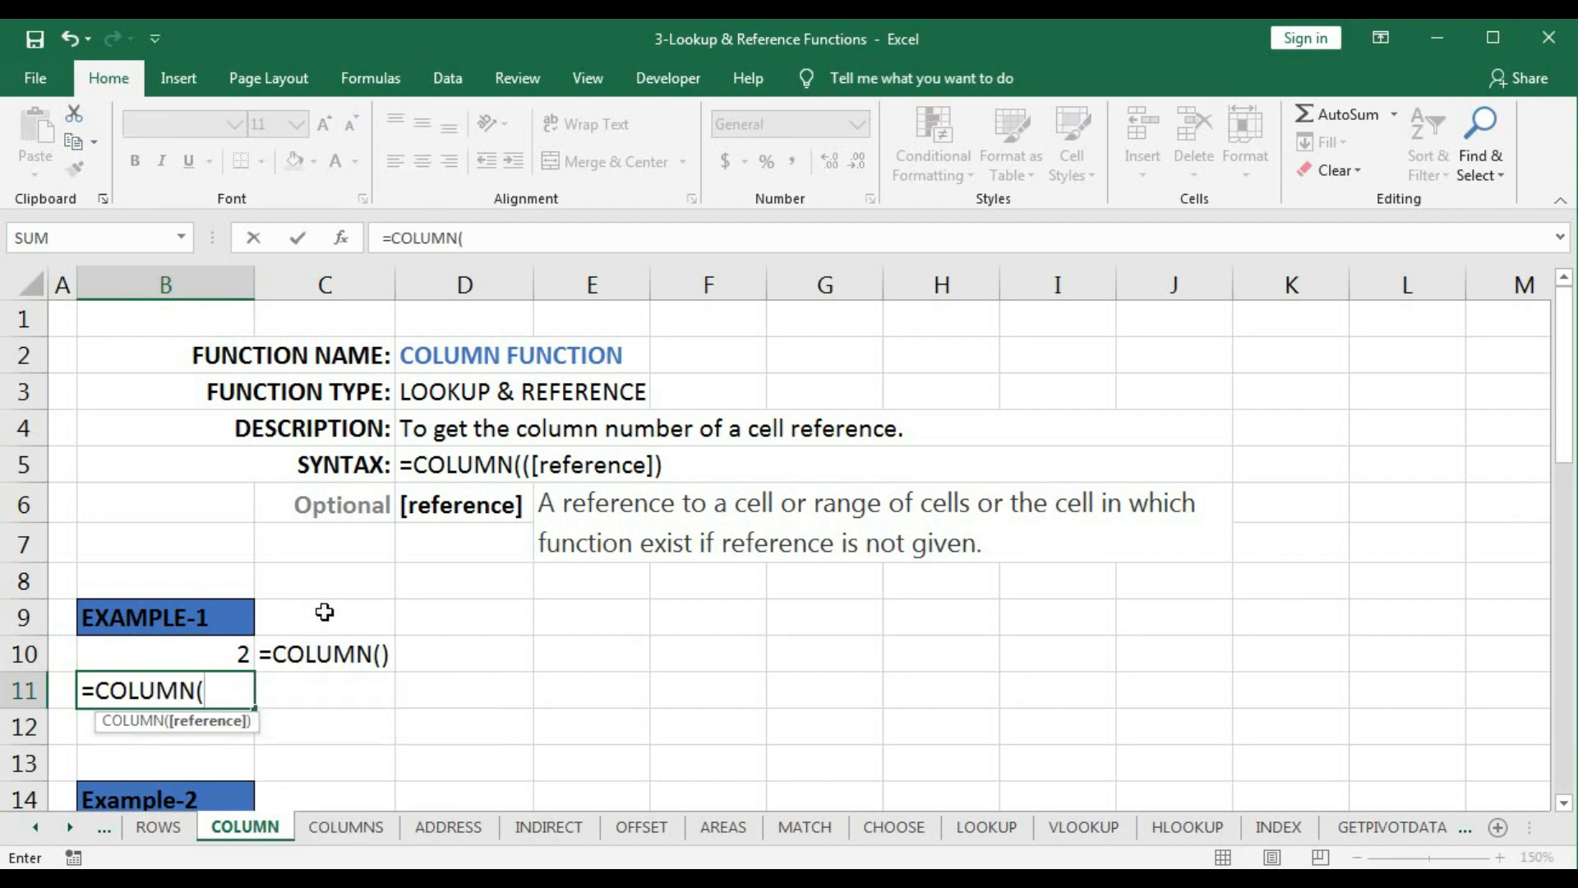
{"action": "left_click", "coordinate": [329, 582]}
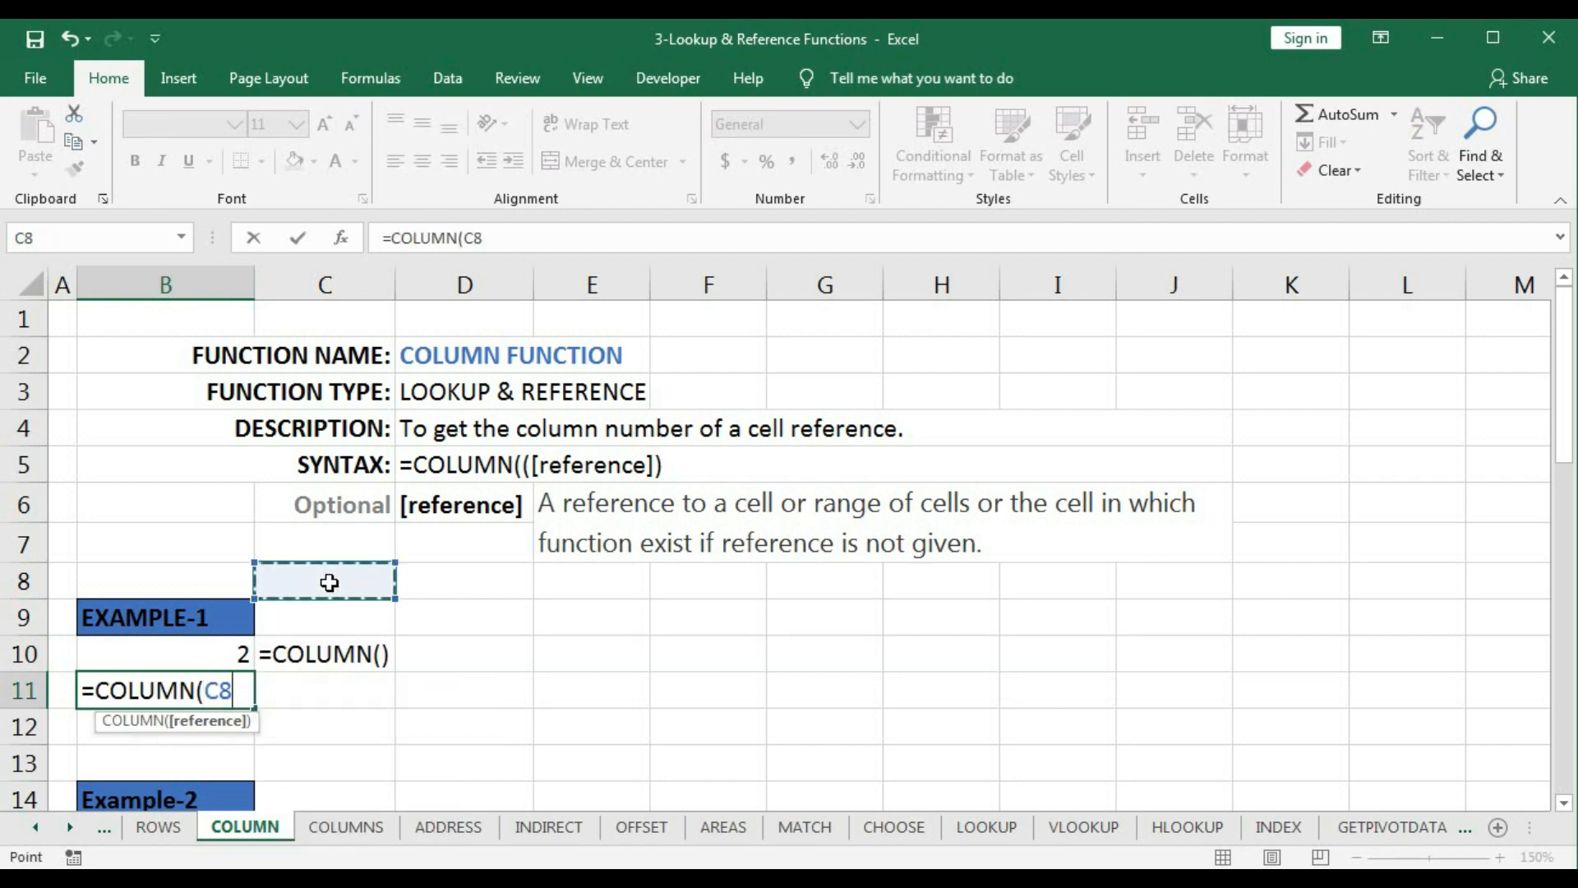
{"action": "type", "text": ")"}
{"action": "key", "text": "Return"}
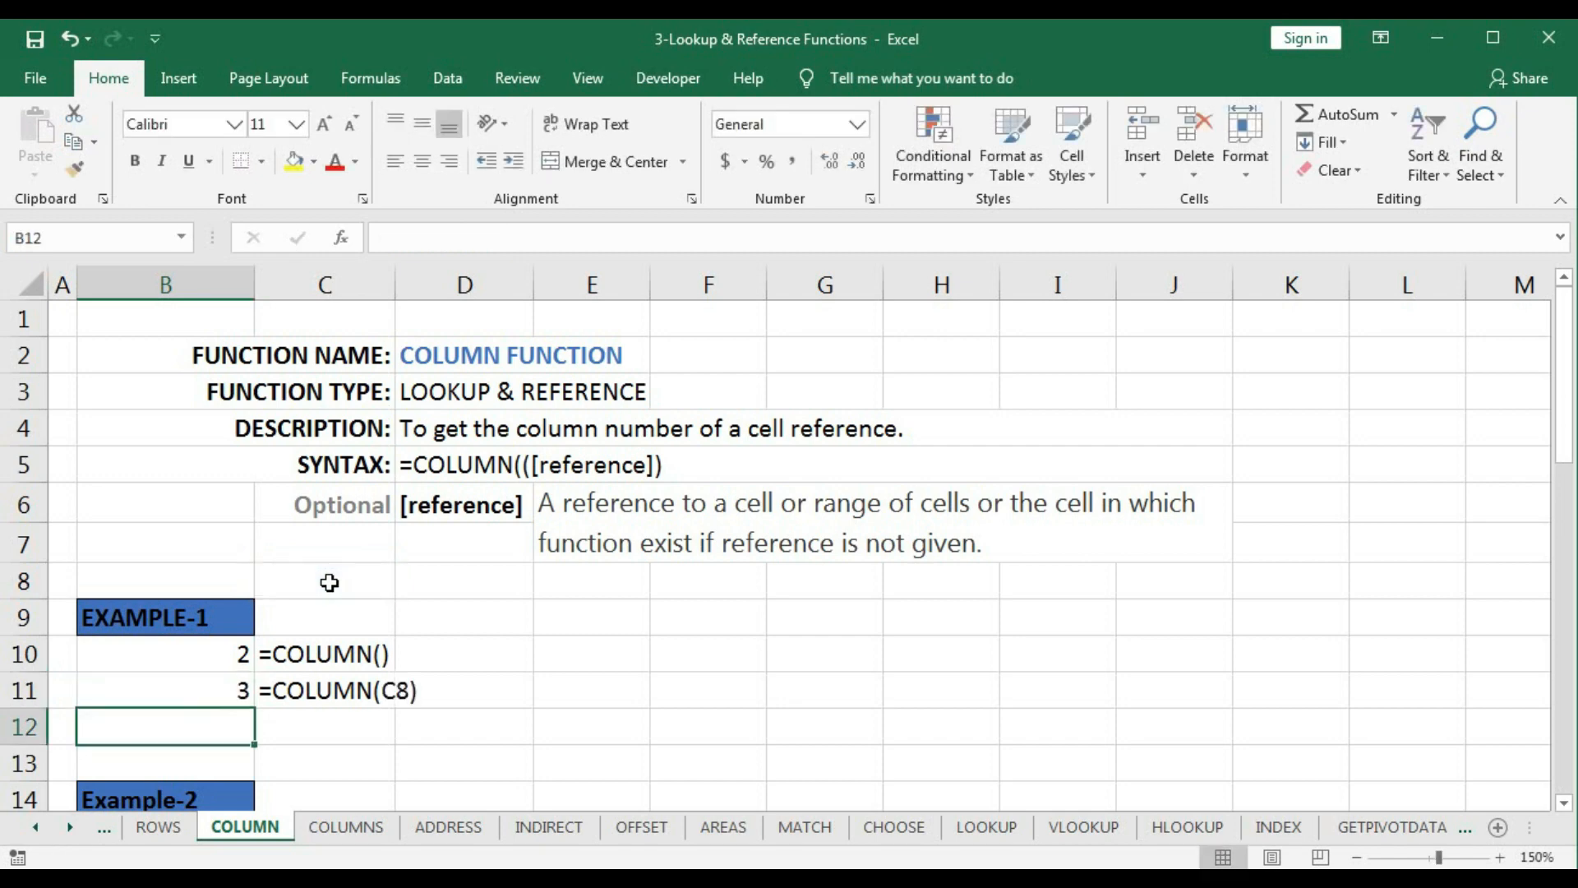
{"action": "double_click", "coordinate": [218, 688]}
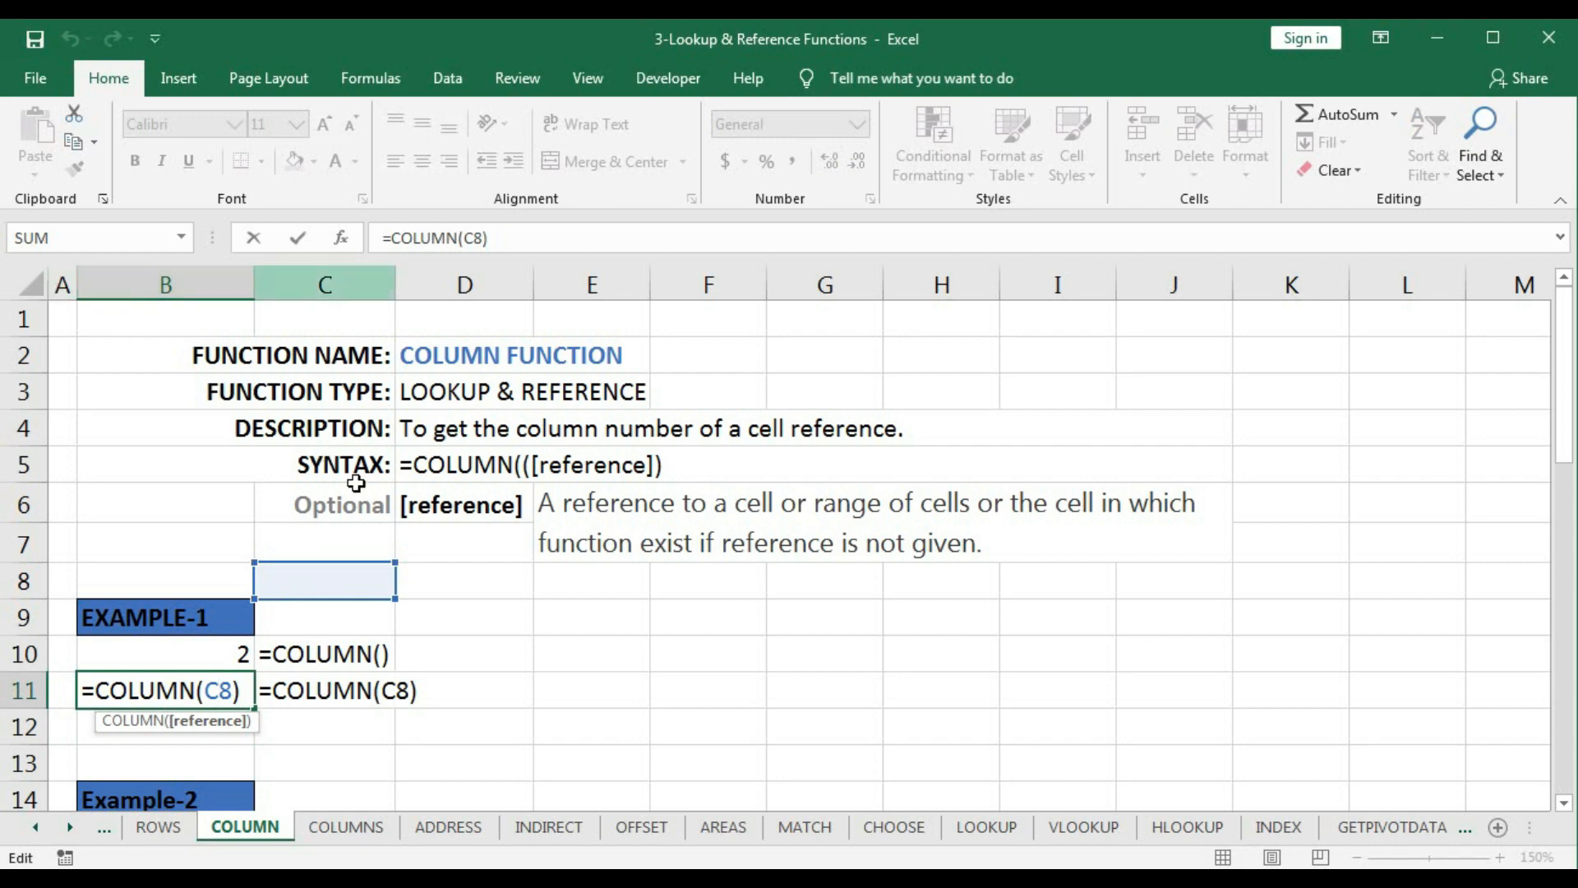
{"action": "key", "text": "Return"}
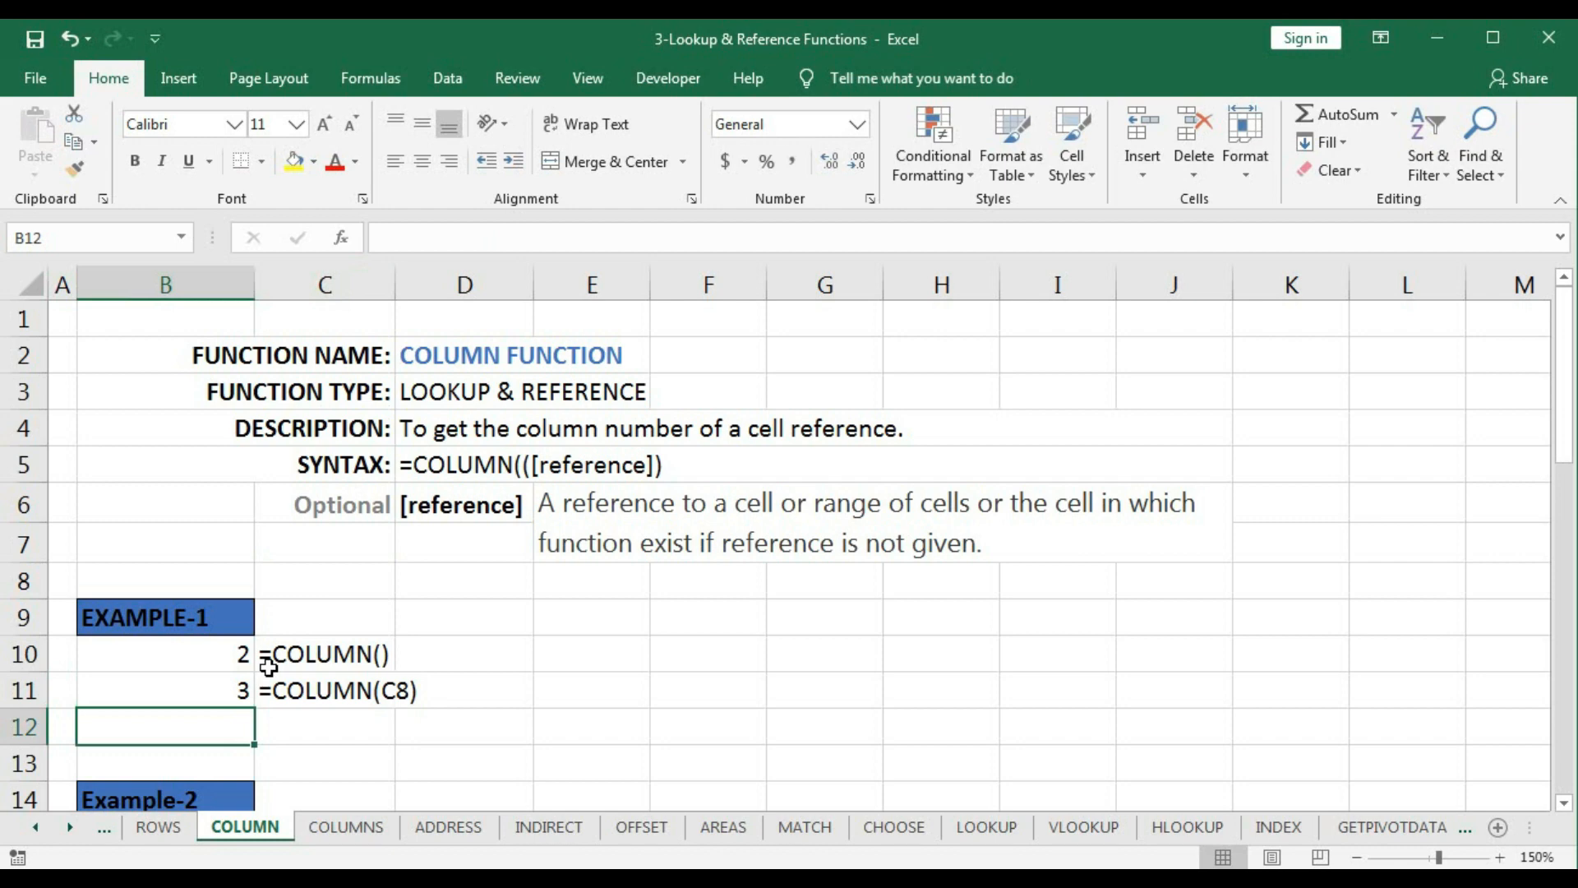
Step: Enter =COLUMN(J1:K3) in cell B12 and check the range the formula references
{"action": "type", "text": "=col"}
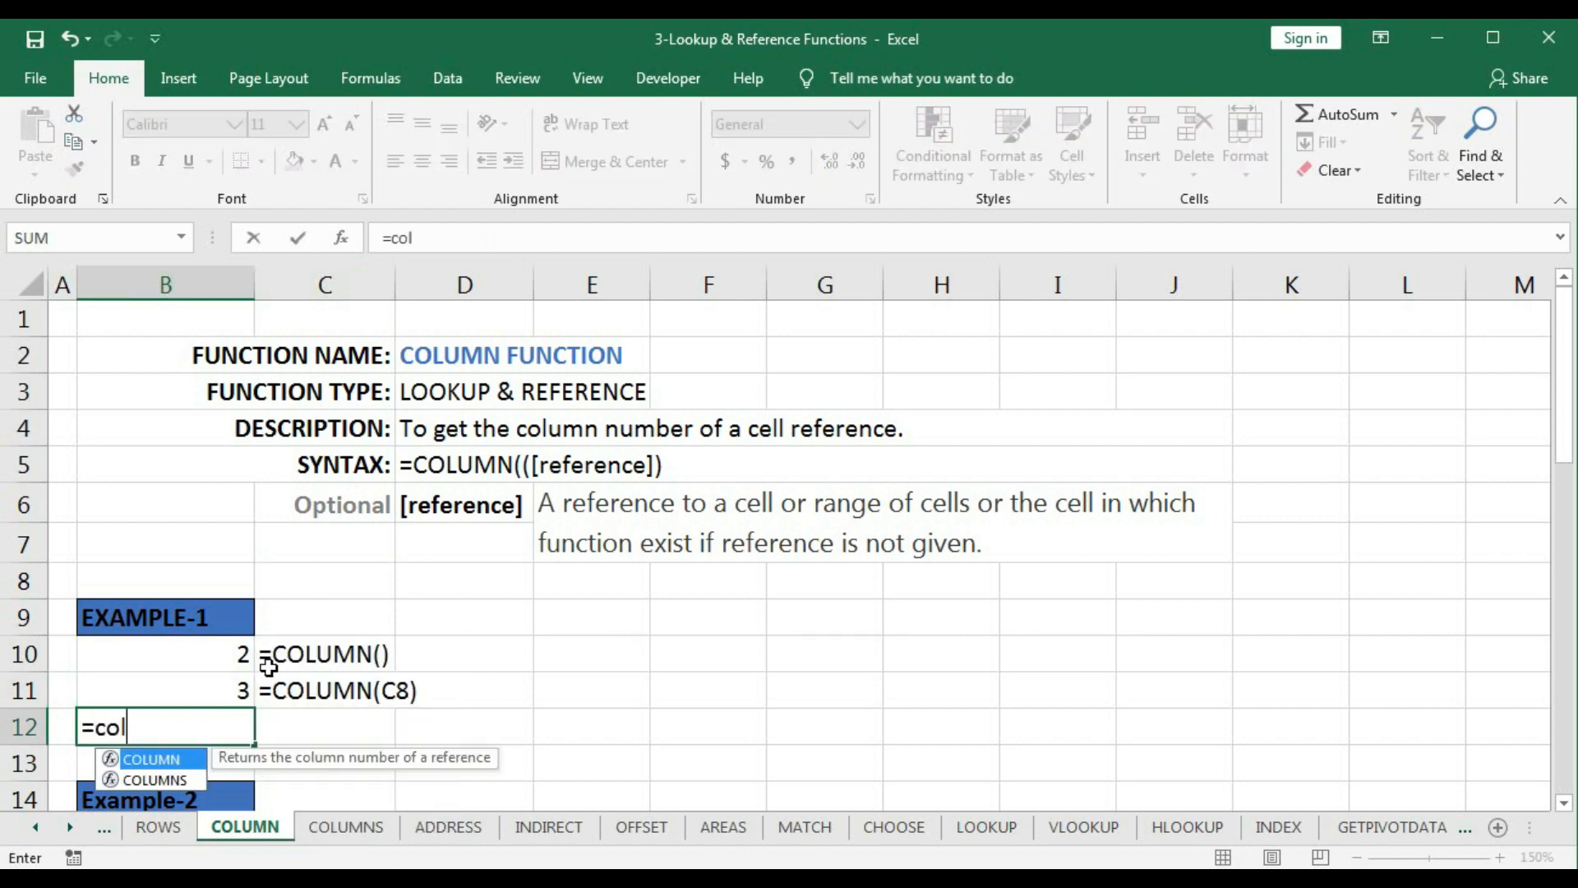
{"action": "key", "text": "Tab"}
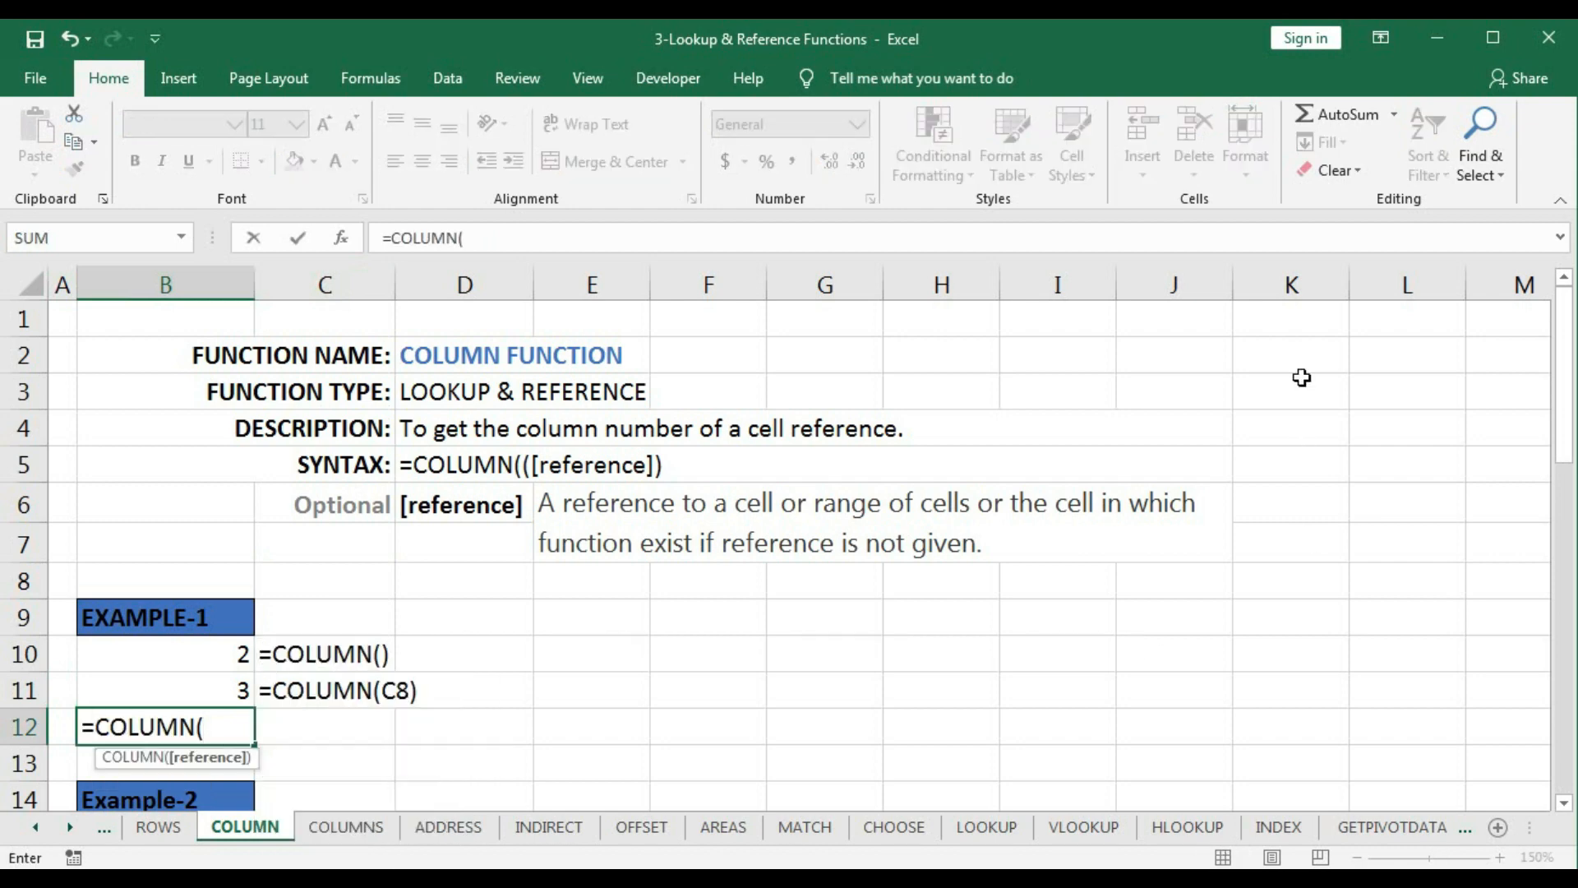
{"action": "left_click_drag", "start_coordinate": [1162, 332], "coordinate": [1330, 389]}
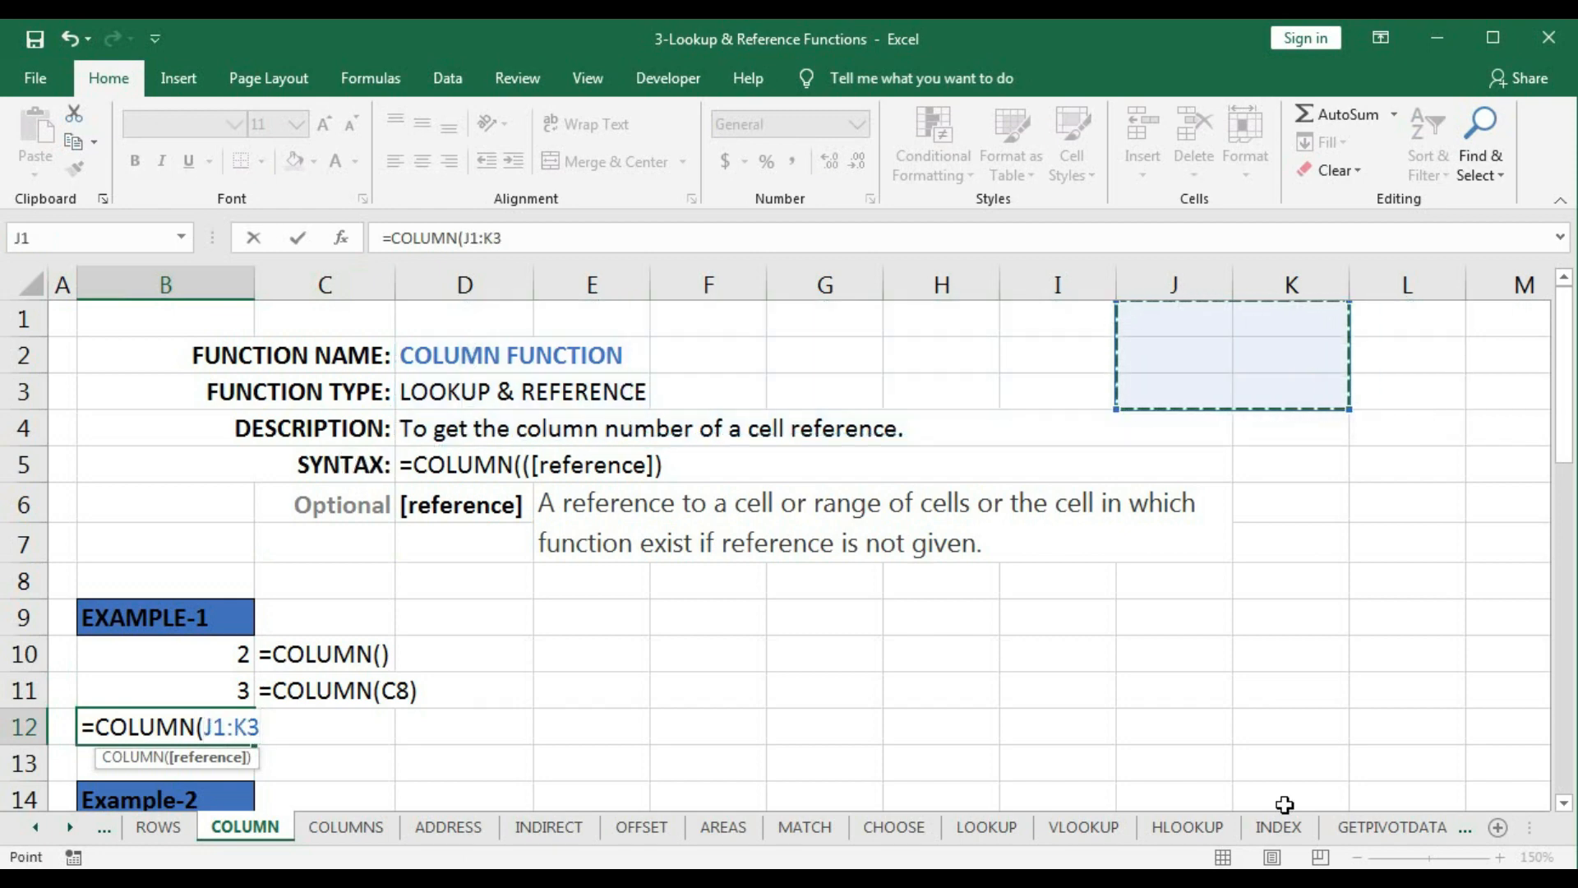
{"action": "type", "text": ")"}
{"action": "key", "text": "Return"}
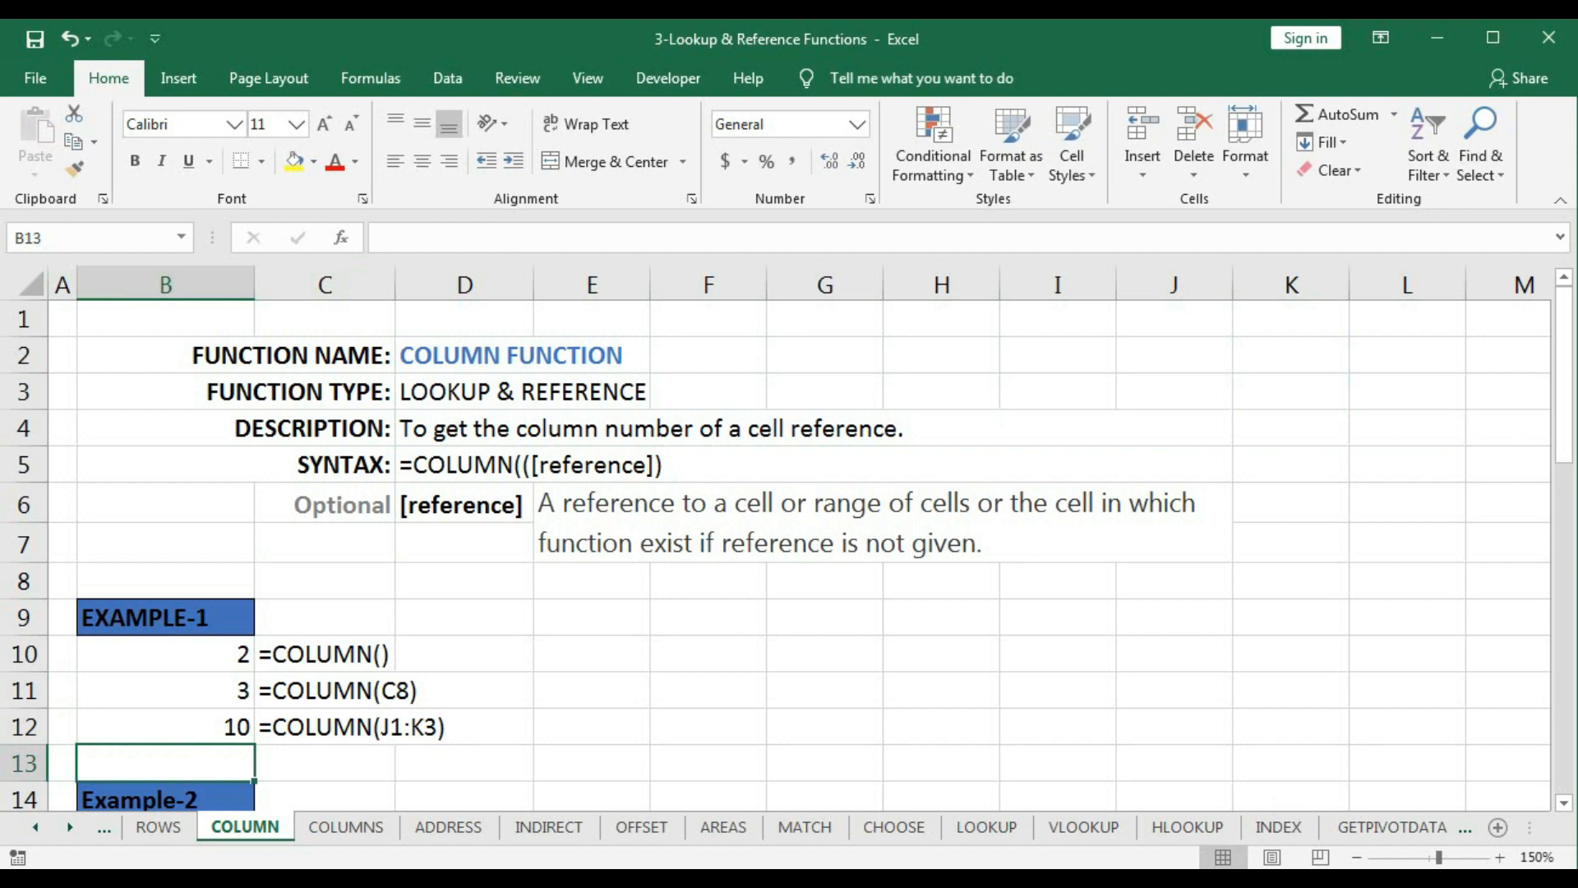
{"action": "double_click", "coordinate": [180, 729]}
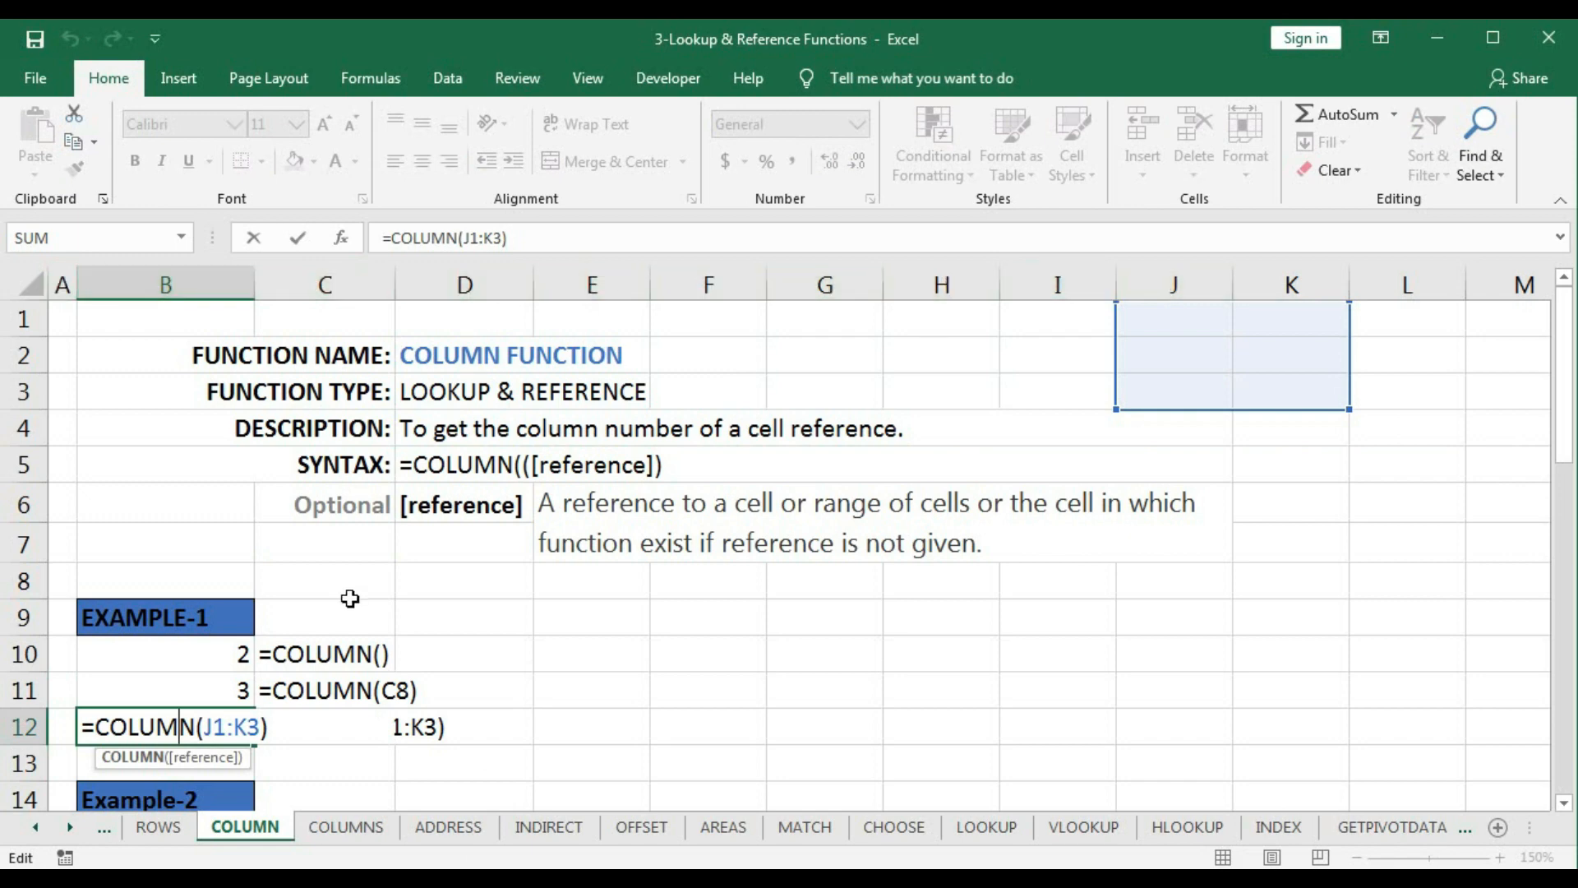
{"action": "key", "text": "Return"}
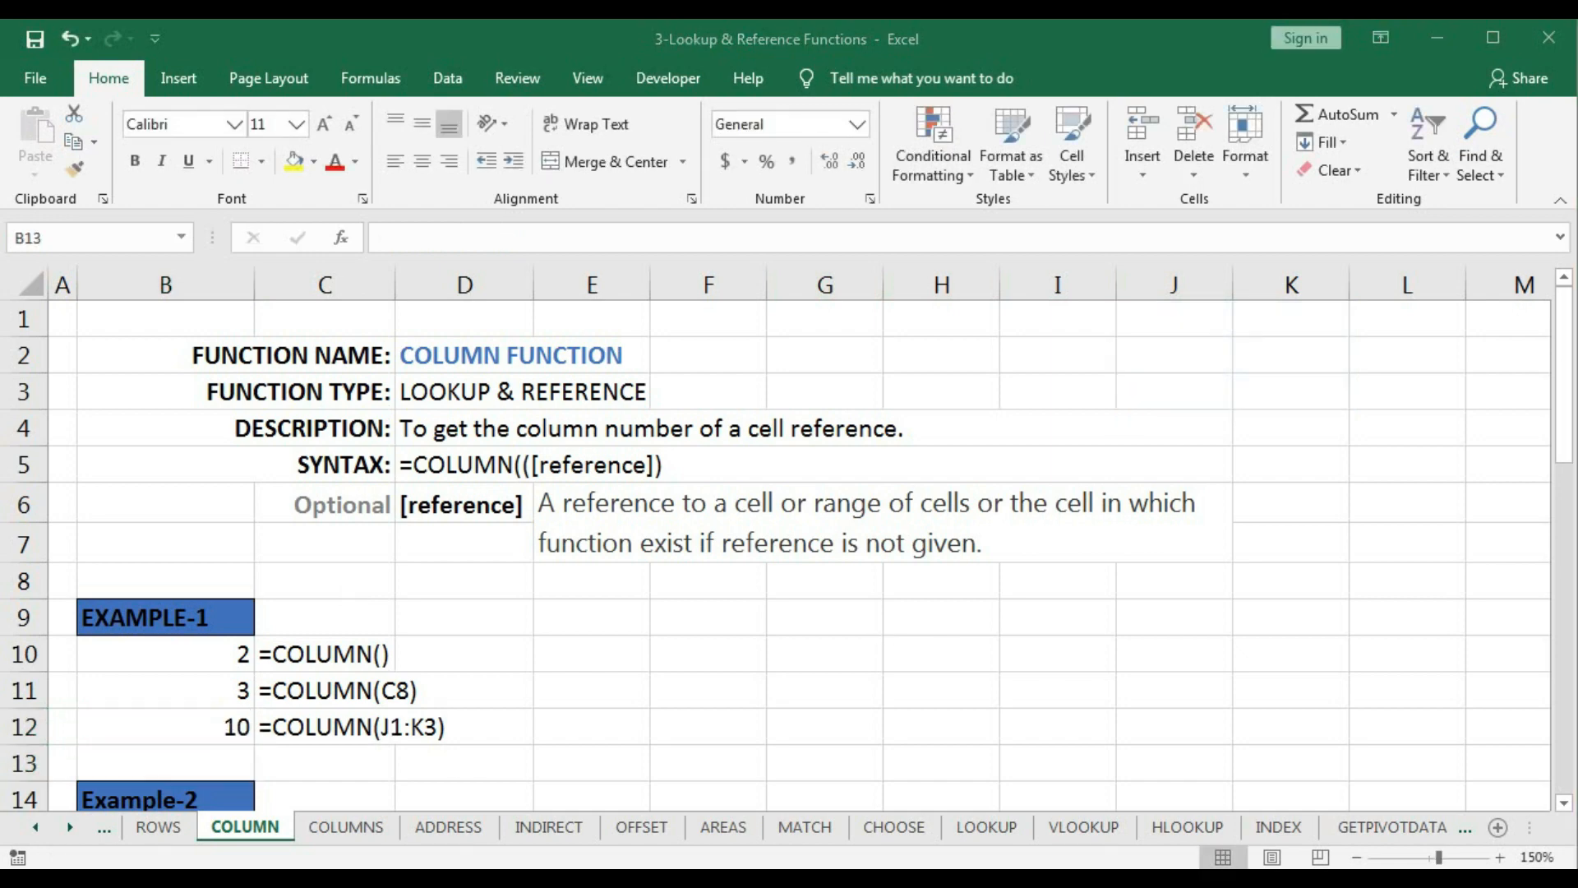
Step: Enter =COLUMN() in B16, the first cell of the Example-2 number series
{"action": "scroll", "coordinate": [466, 777], "scroll_direction": "down", "scroll_amount": 4}
{"action": "left_click", "coordinate": [111, 434]}
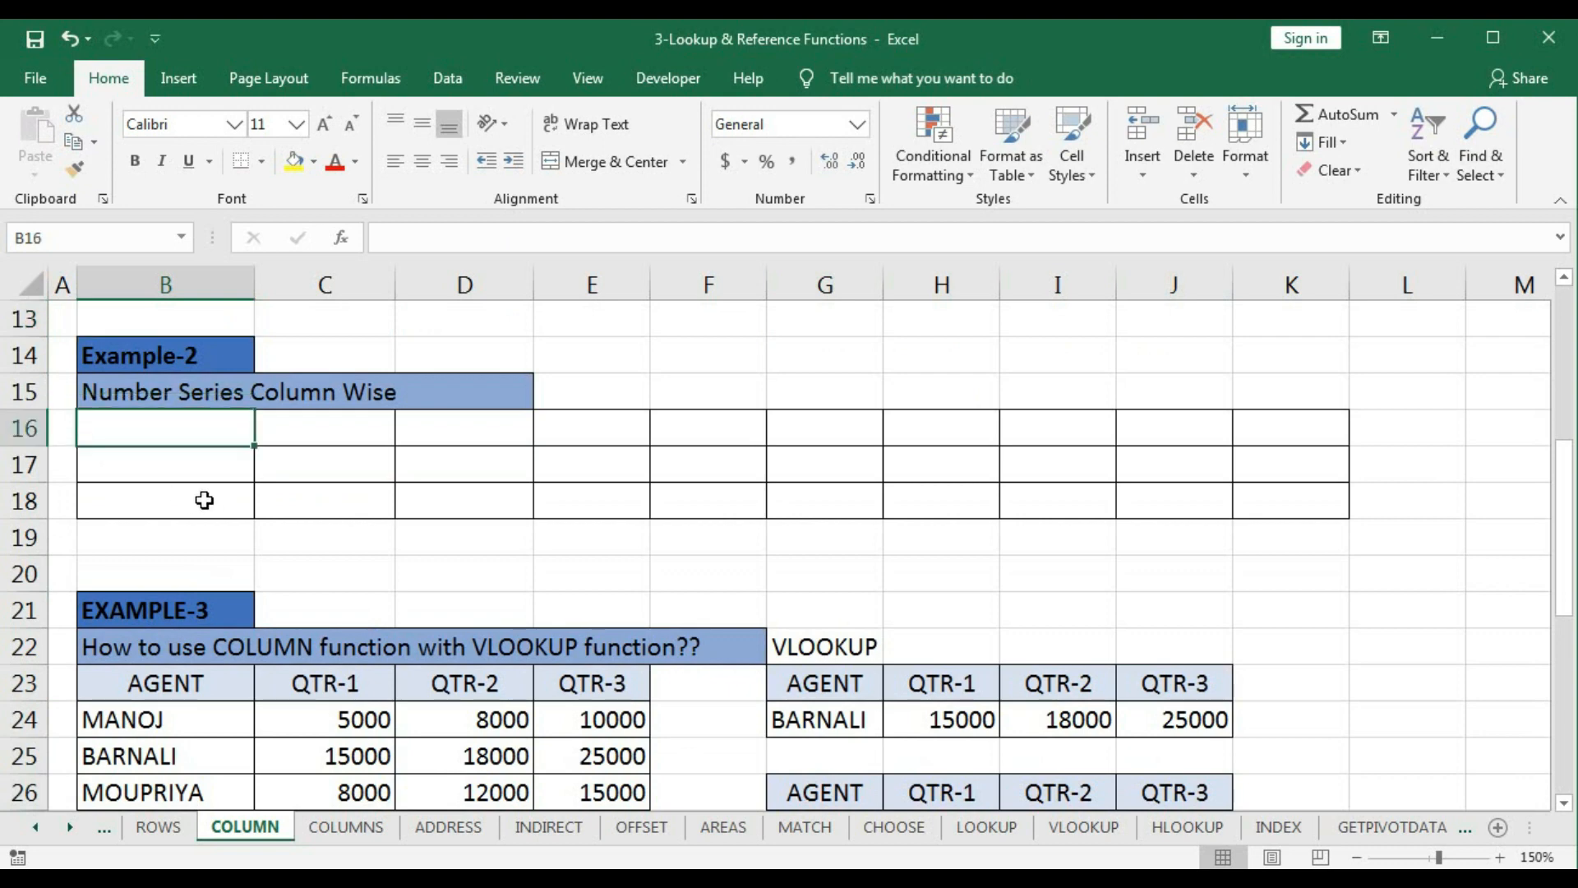
{"action": "type", "text": "="}
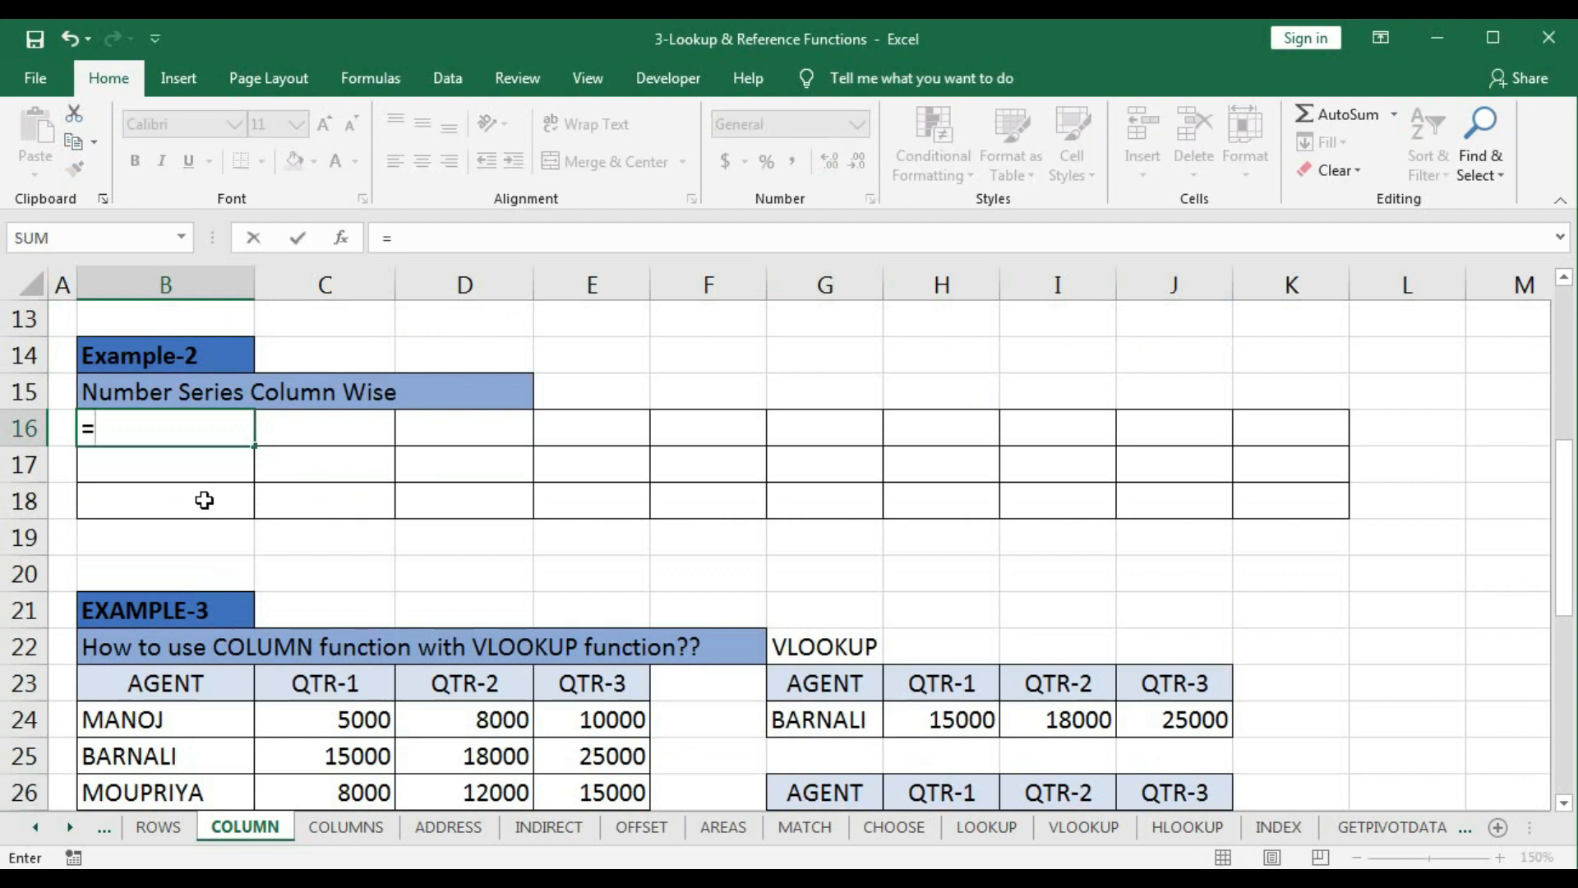
{"action": "type", "text": "col"}
{"action": "key", "text": "Tab"}
{"action": "type", "text": ")"}
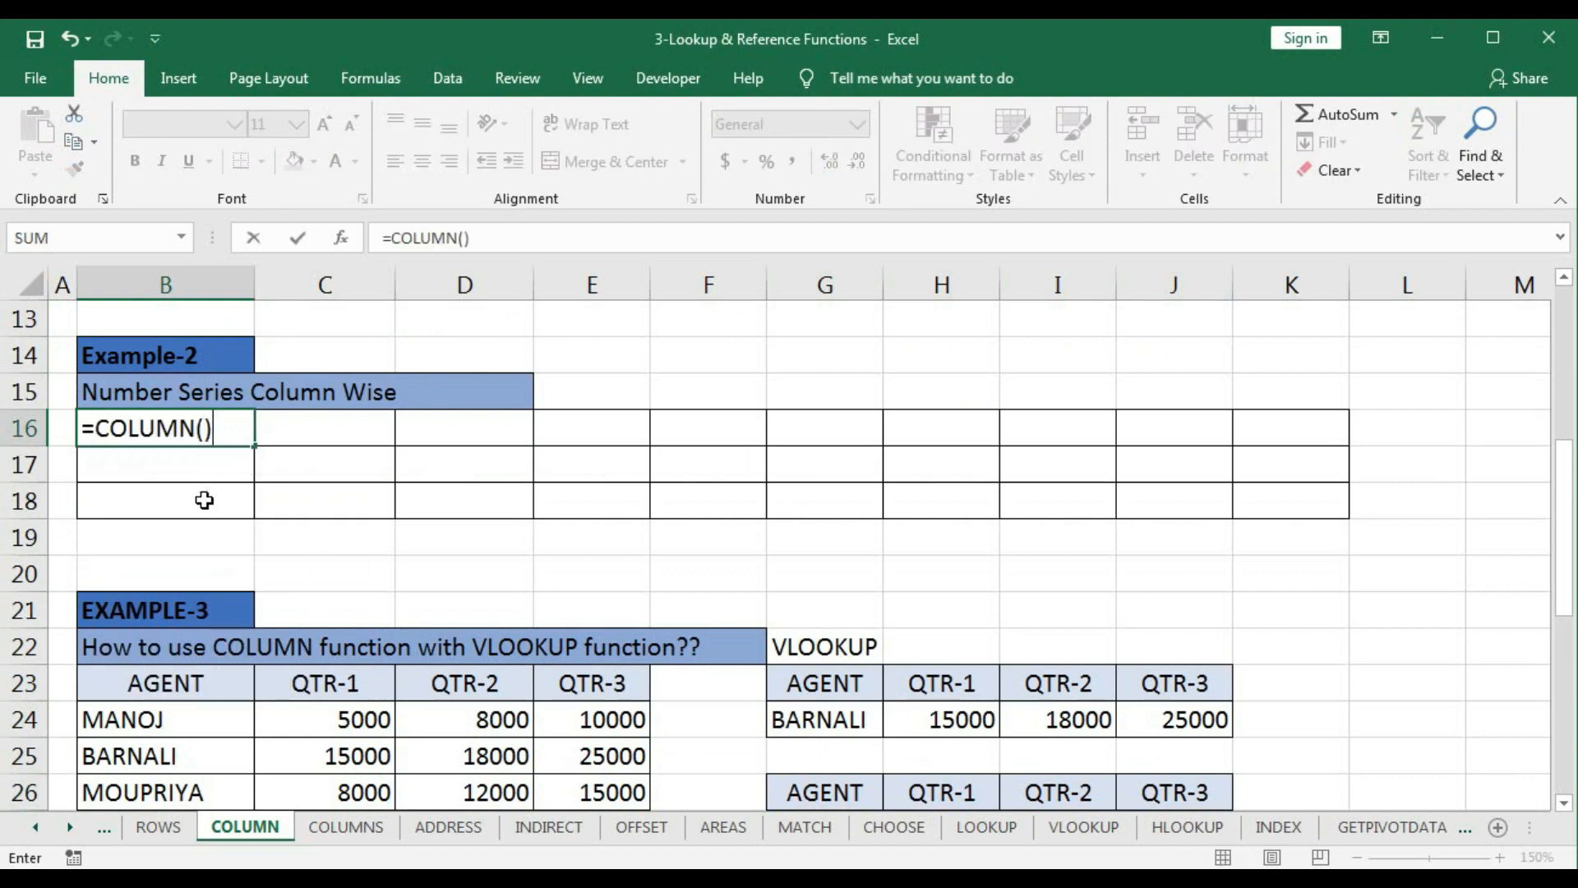
{"action": "key", "text": "Return"}
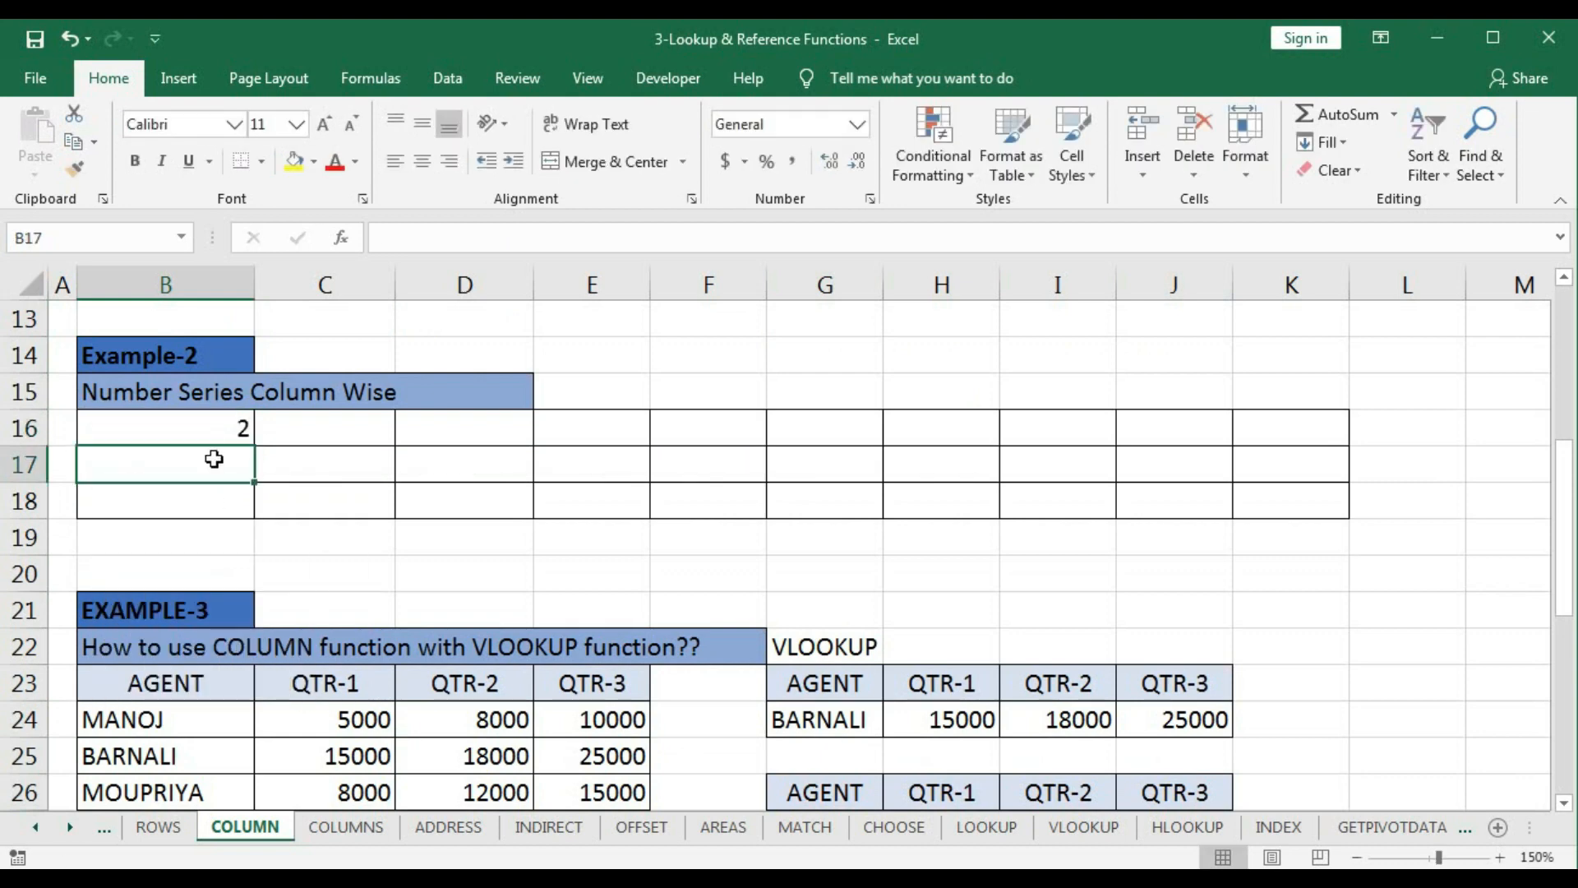
Step: Subtract 2 in the B16 formula so it reads =COLUMN()-2
{"action": "left_click", "coordinate": [219, 435]}
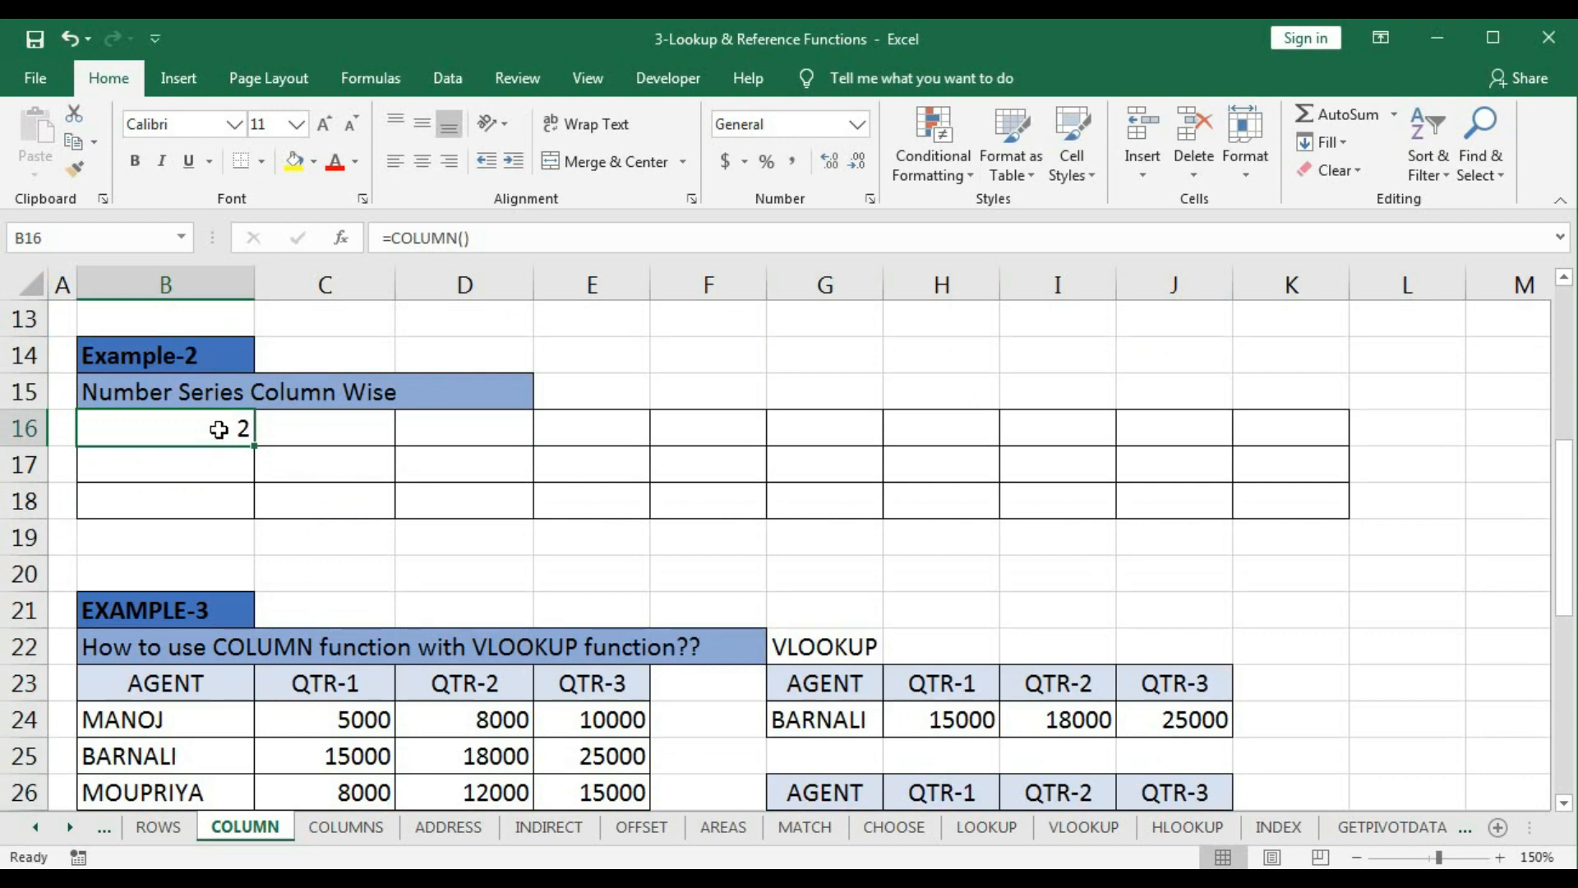
{"action": "double_click", "coordinate": [236, 429]}
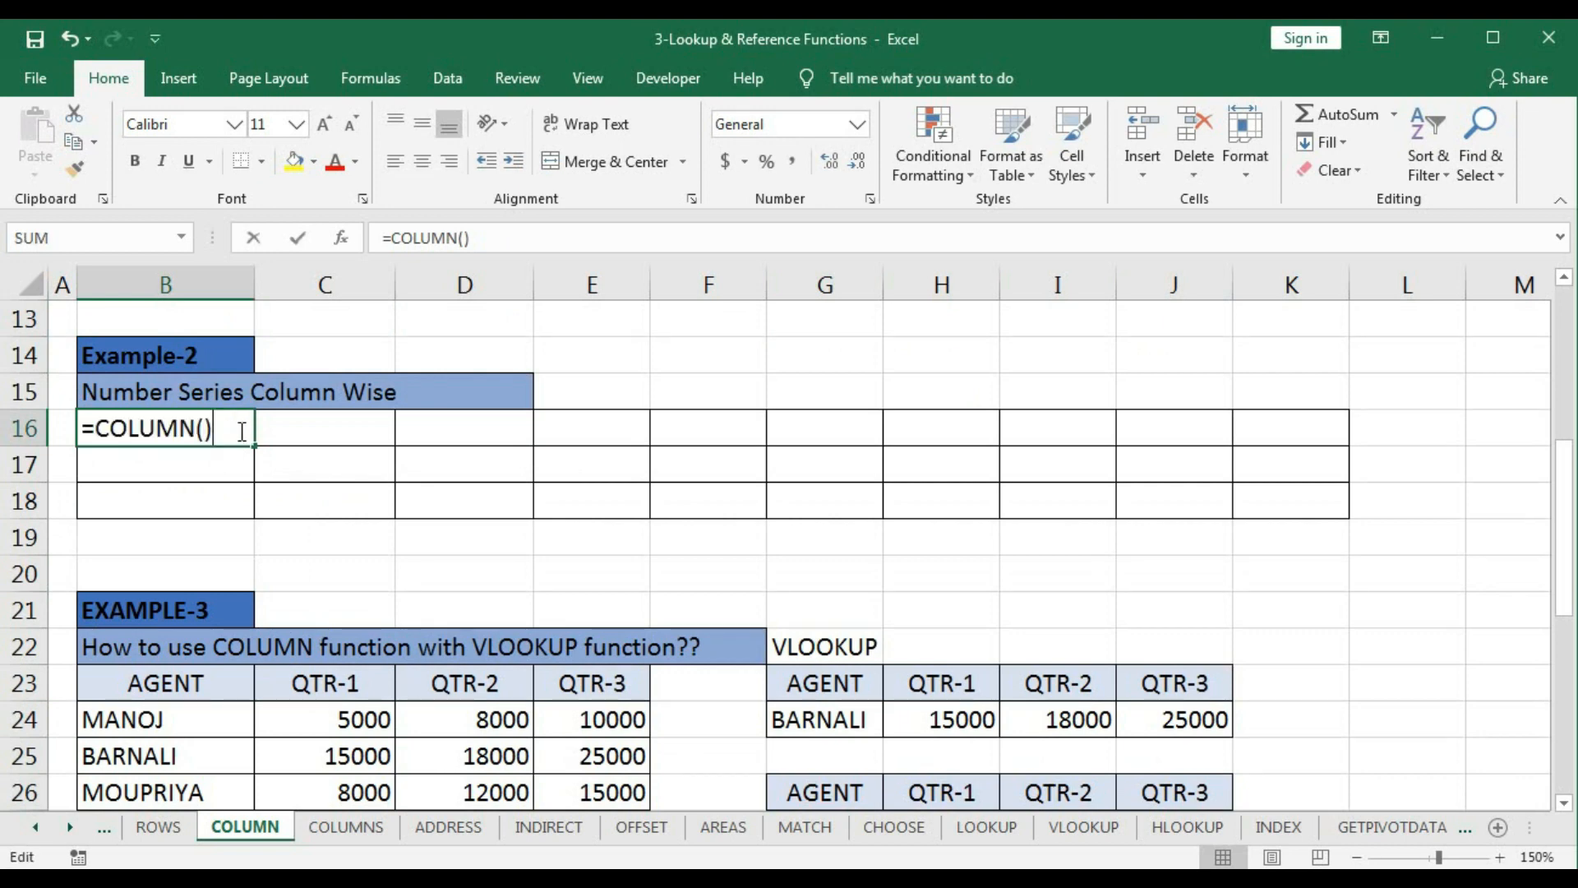
{"action": "type", "text": "-2"}
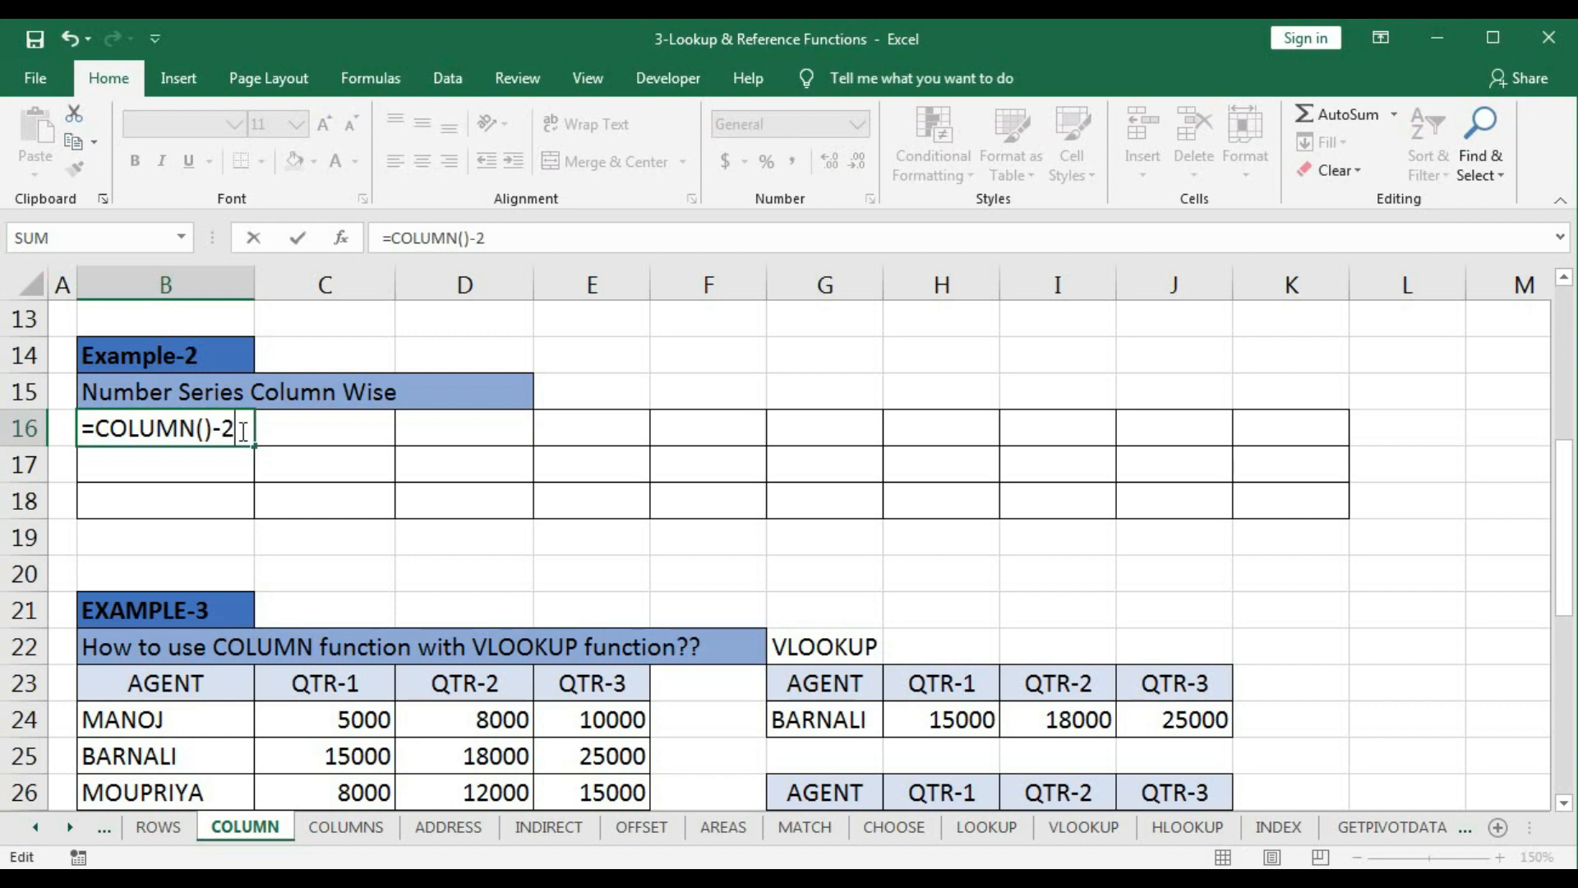
{"action": "key", "text": "Return"}
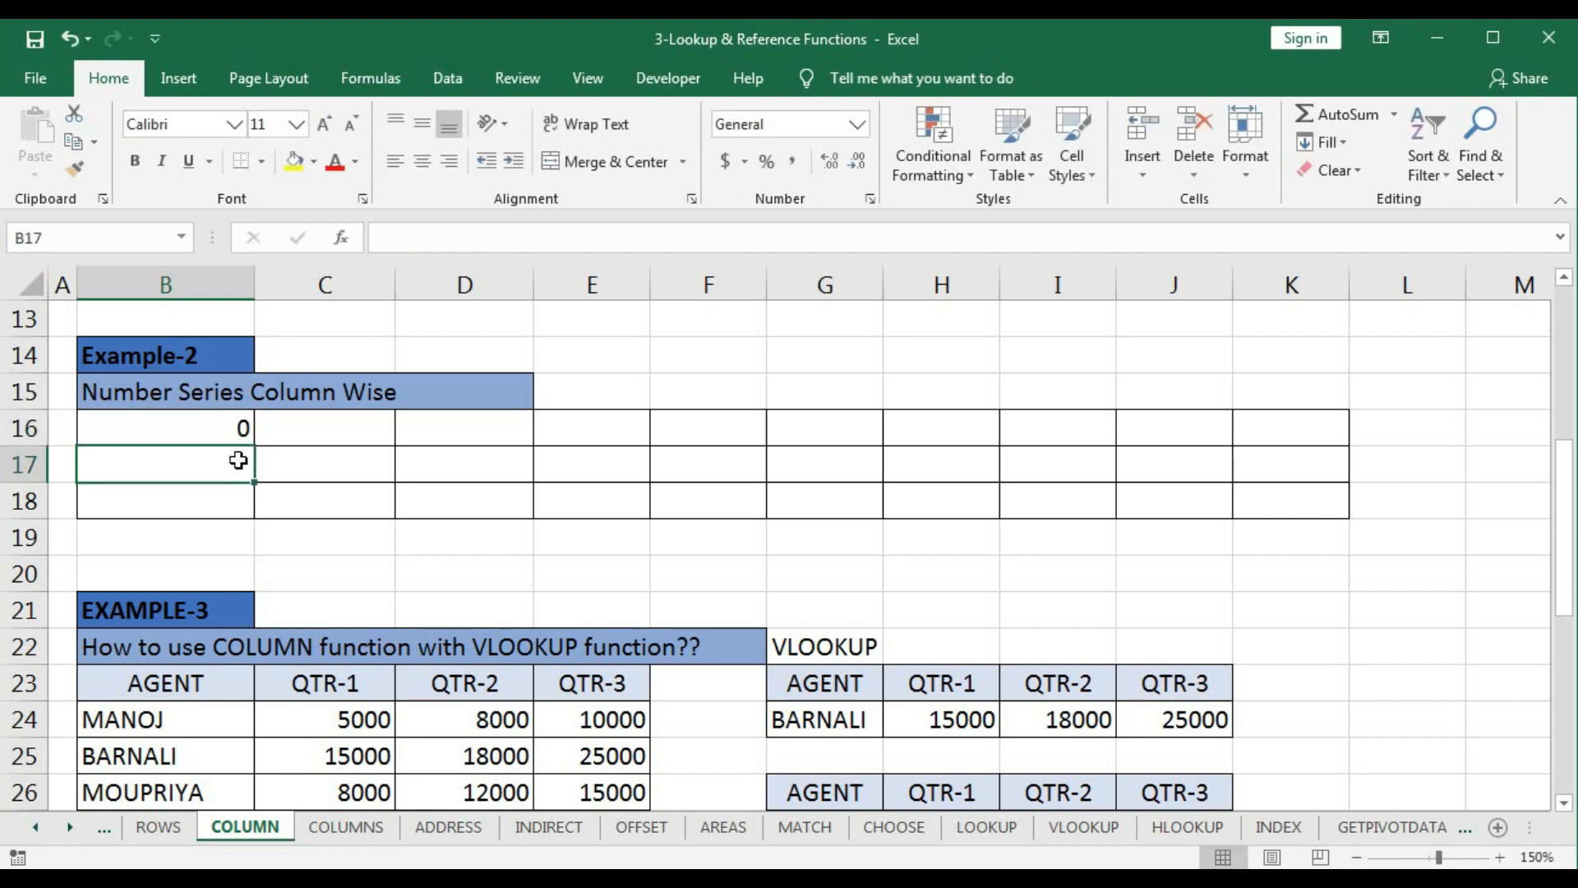
Step: Fill the B16 formula across row 16 through K16
{"action": "left_click", "coordinate": [234, 430]}
{"action": "left_click_drag", "start_coordinate": [256, 447], "coordinate": [1307, 448]}
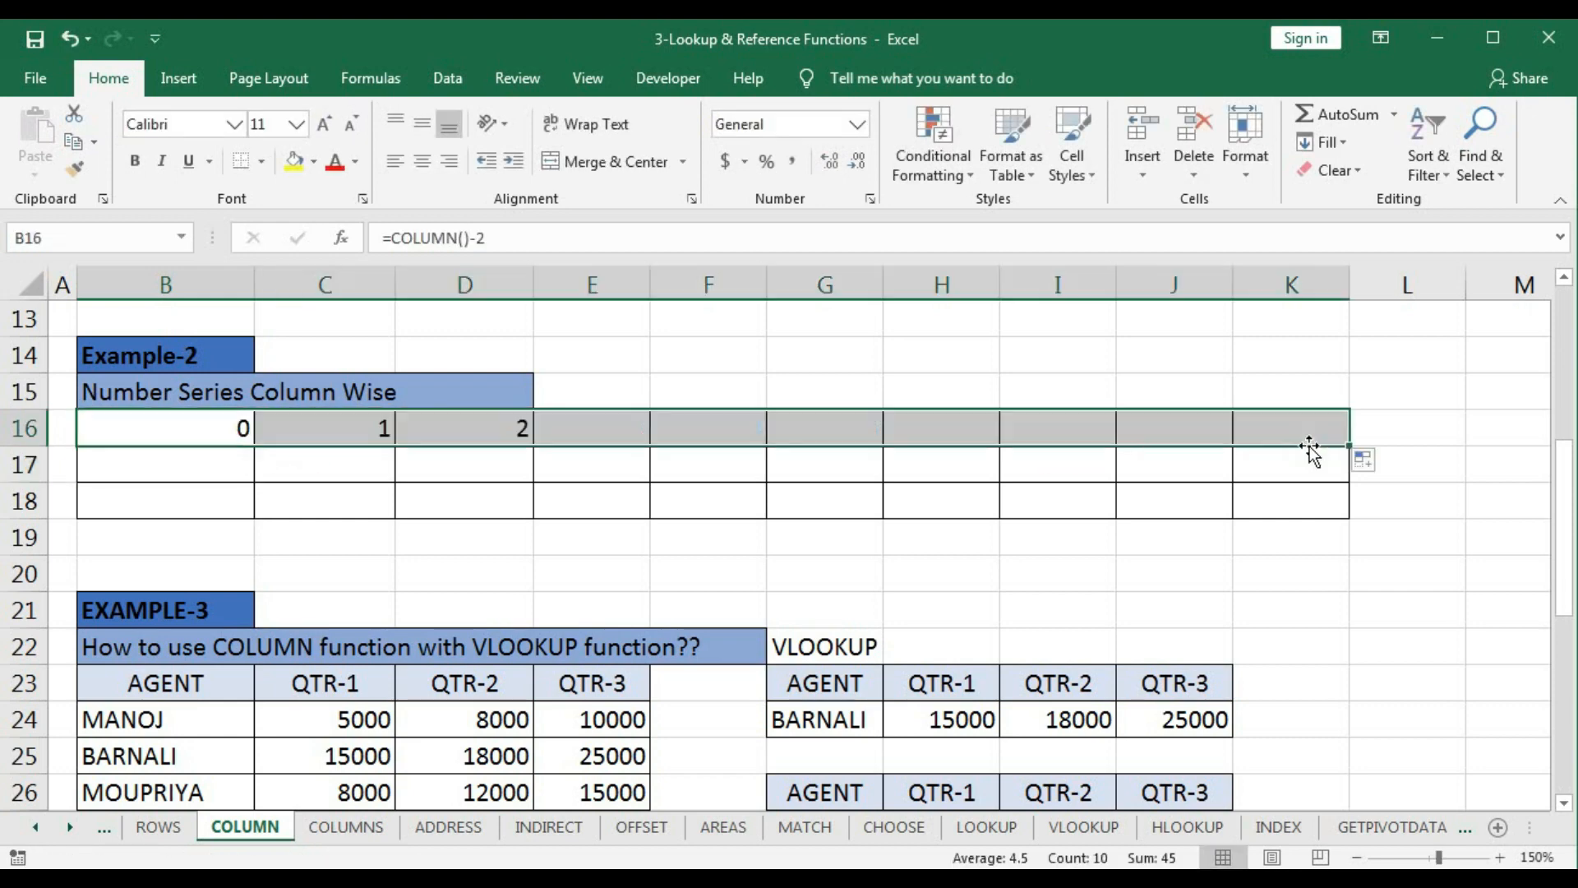
Step: Enter =COLUMN(A17) in B17 and fill it across row 17 through K17
{"action": "key", "text": "Down"}
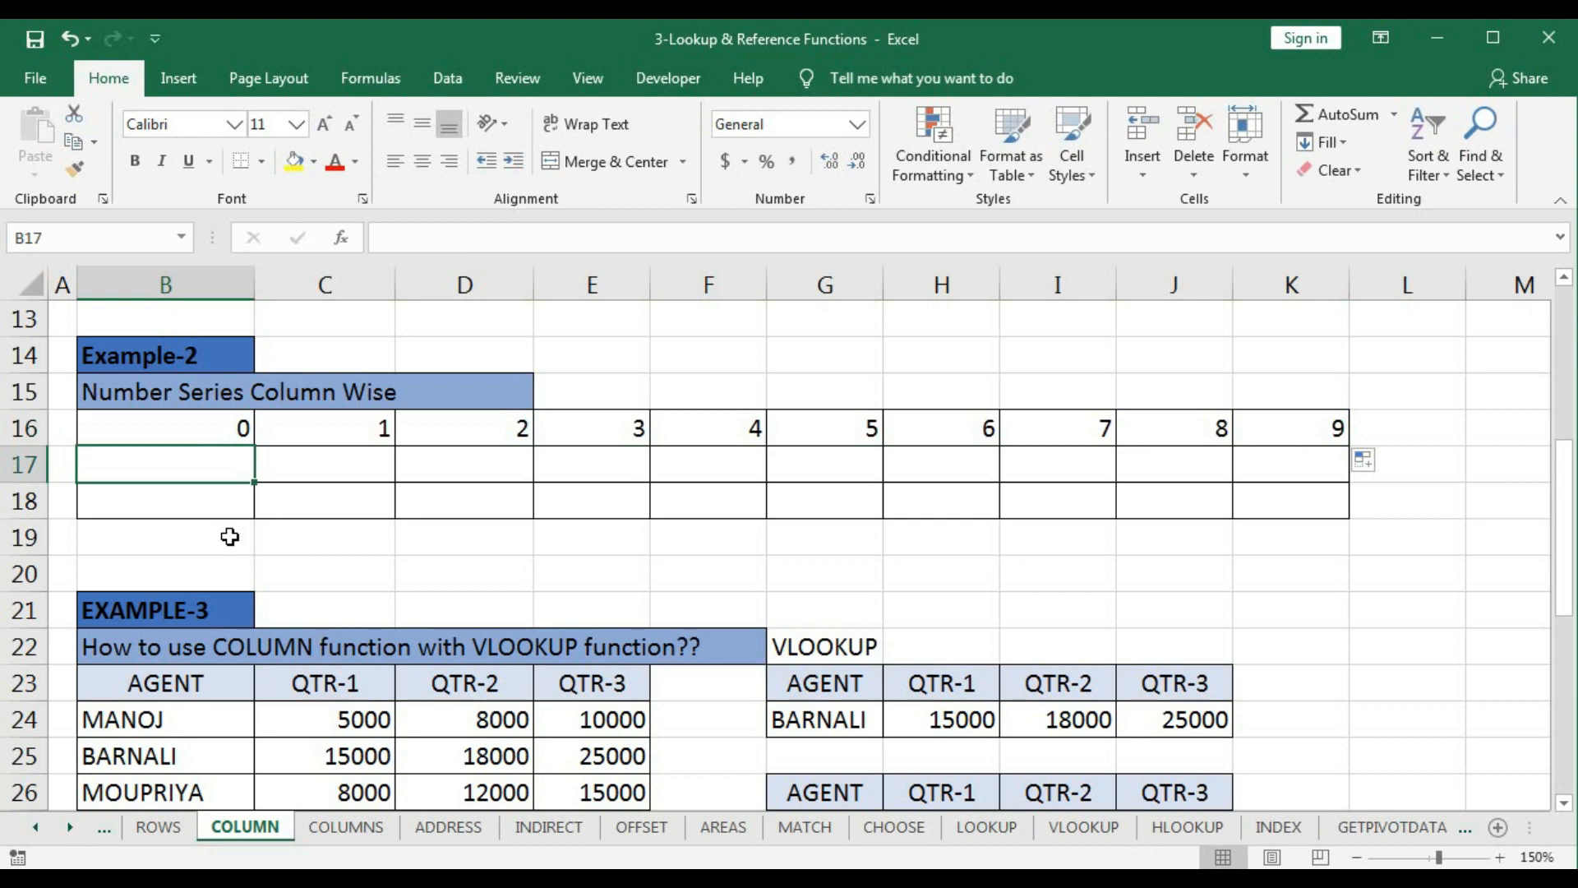
{"action": "type", "text": "=col"}
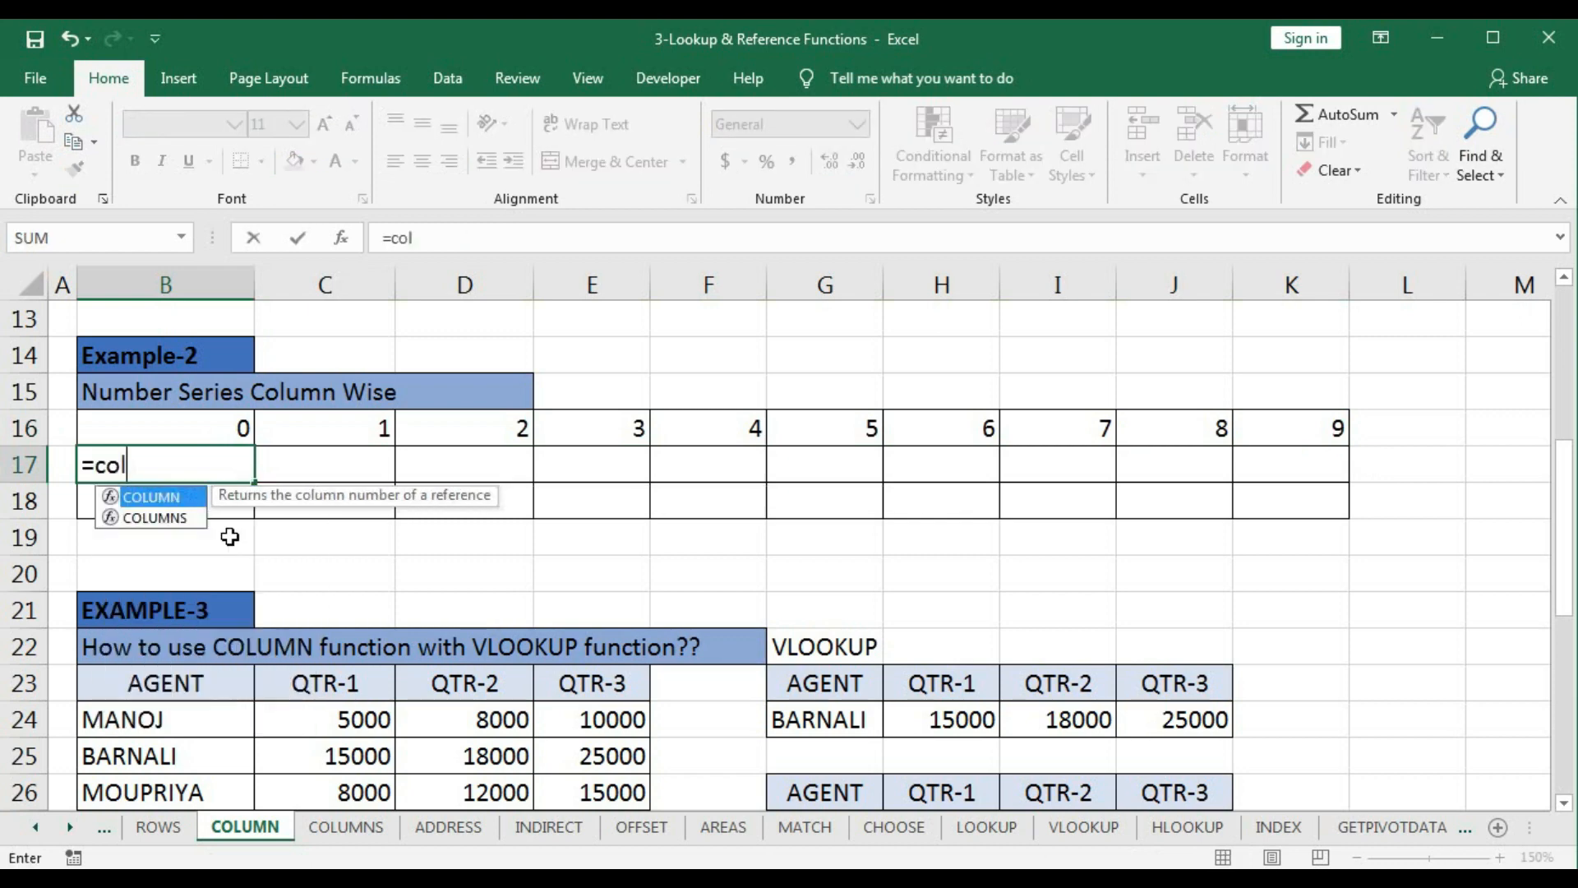
{"action": "key", "text": "Tab"}
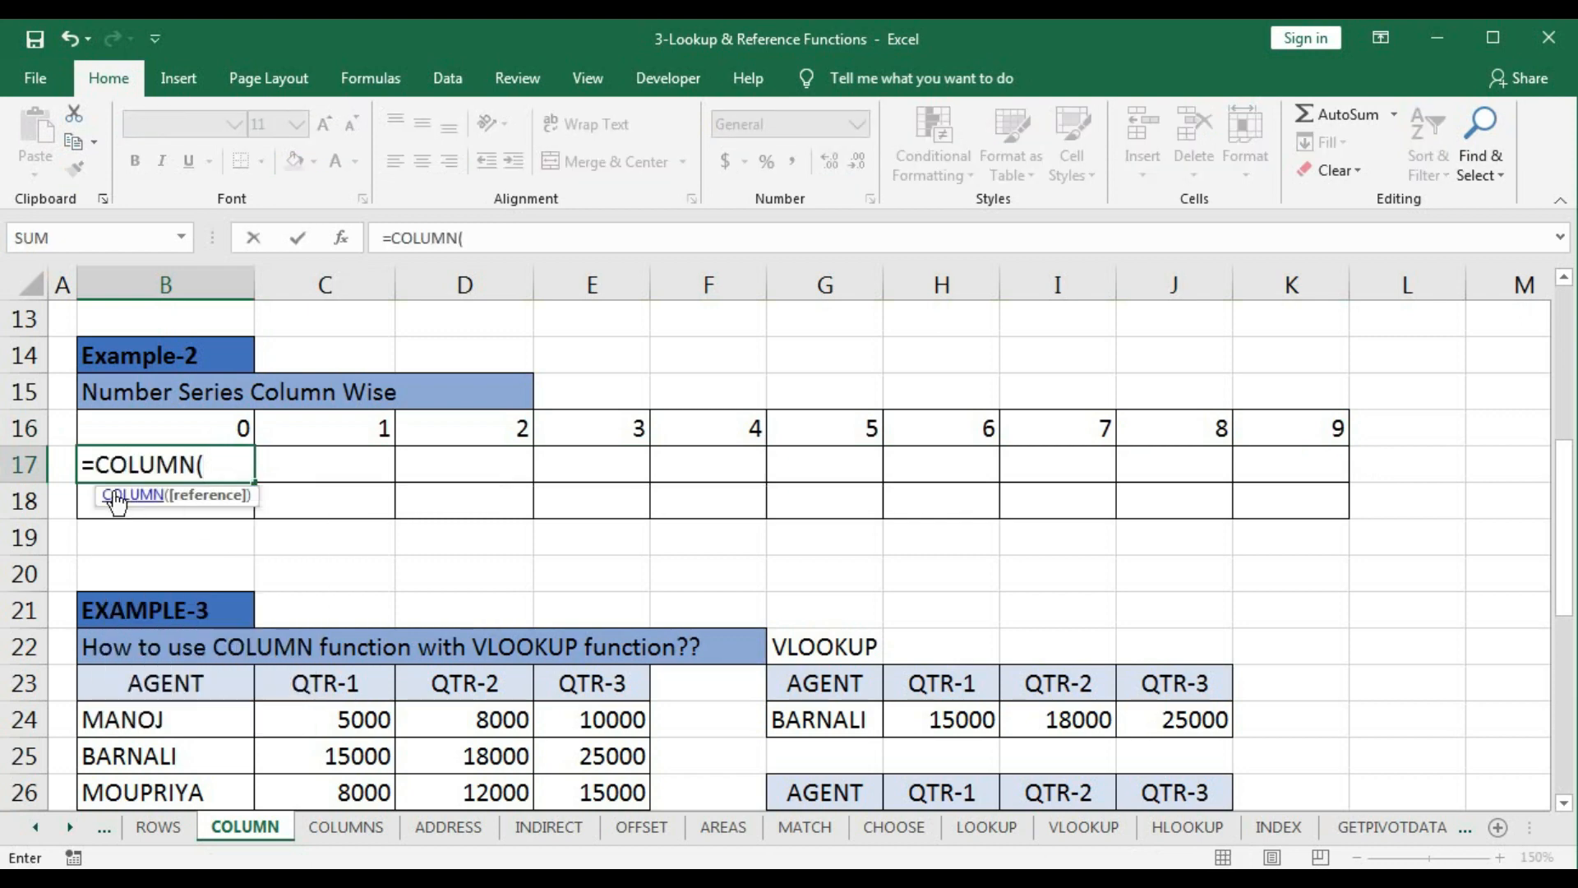
{"action": "left_click", "coordinate": [59, 471]}
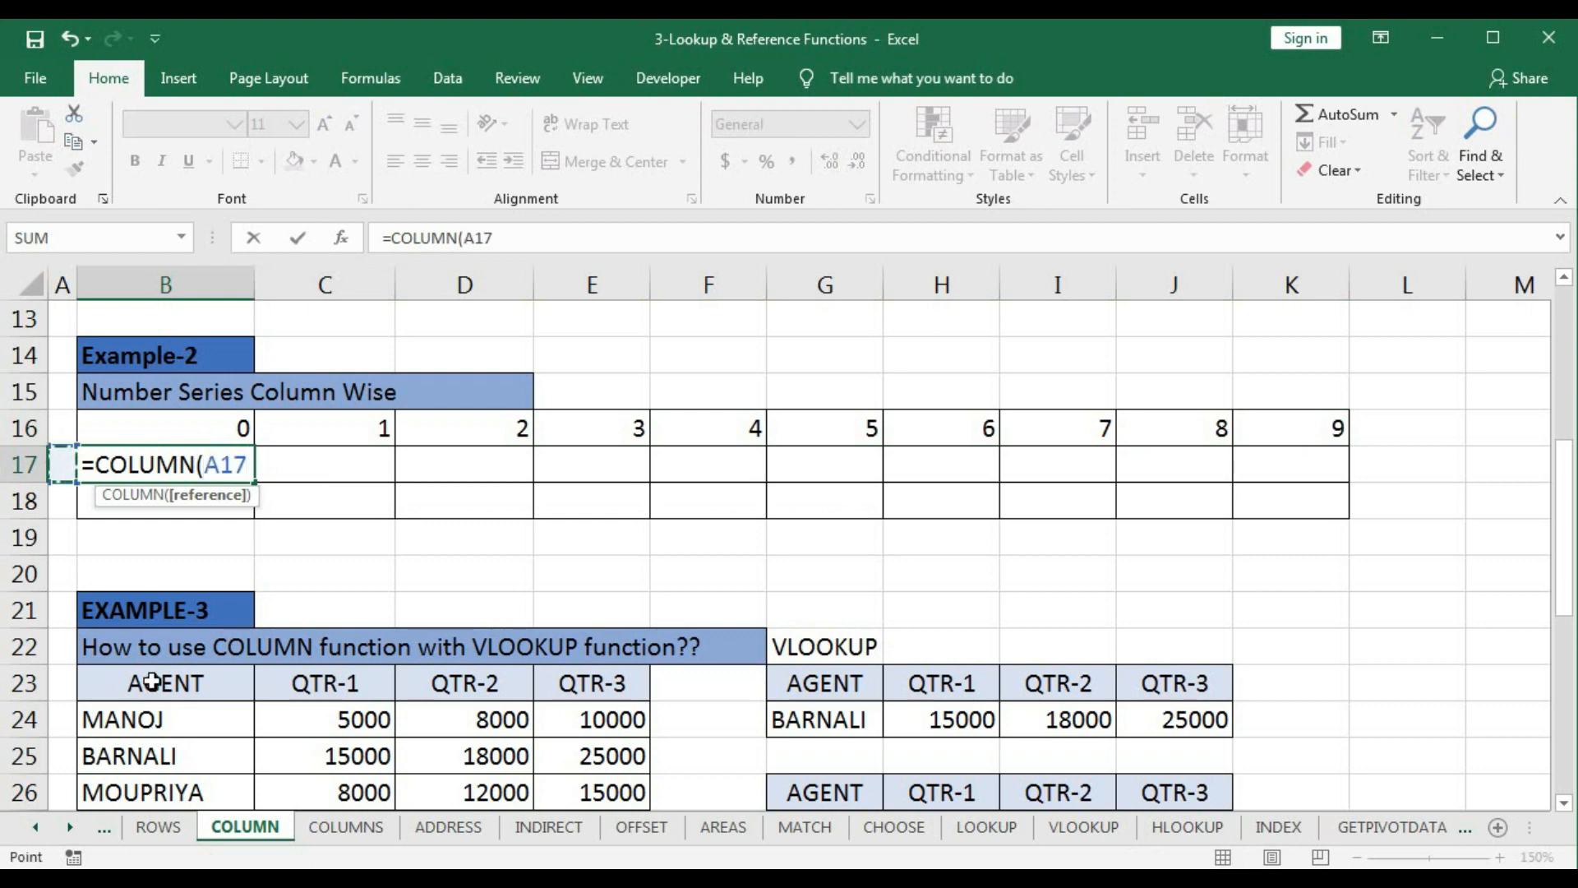
{"action": "type", "text": ")"}
{"action": "key", "text": "Return"}
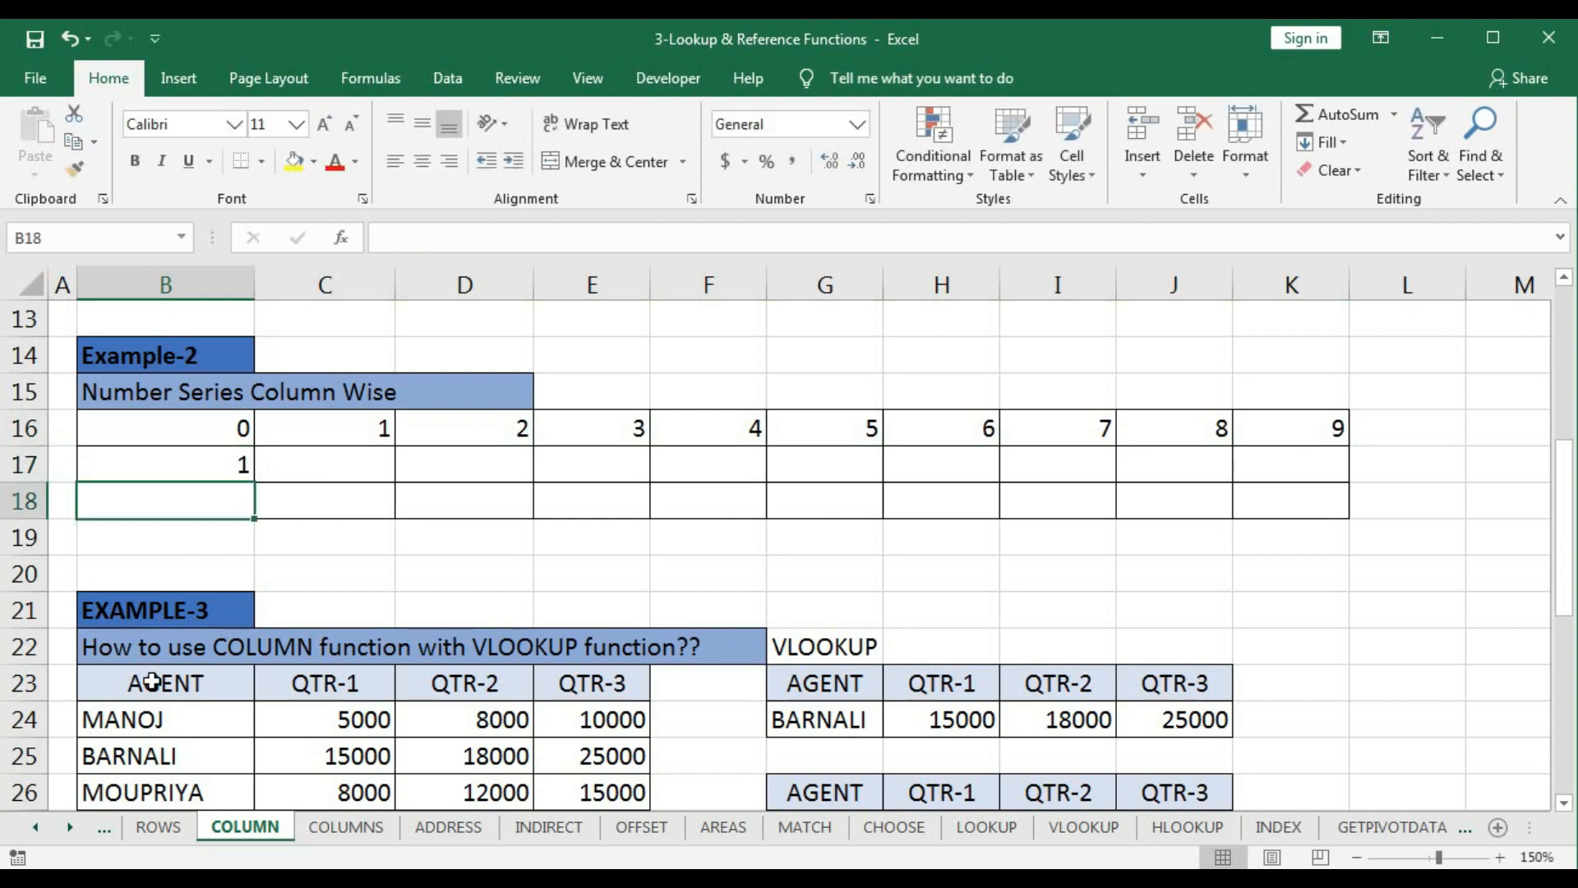
{"action": "left_click", "coordinate": [243, 470]}
{"action": "left_click_drag", "start_coordinate": [257, 486], "coordinate": [1344, 486]}
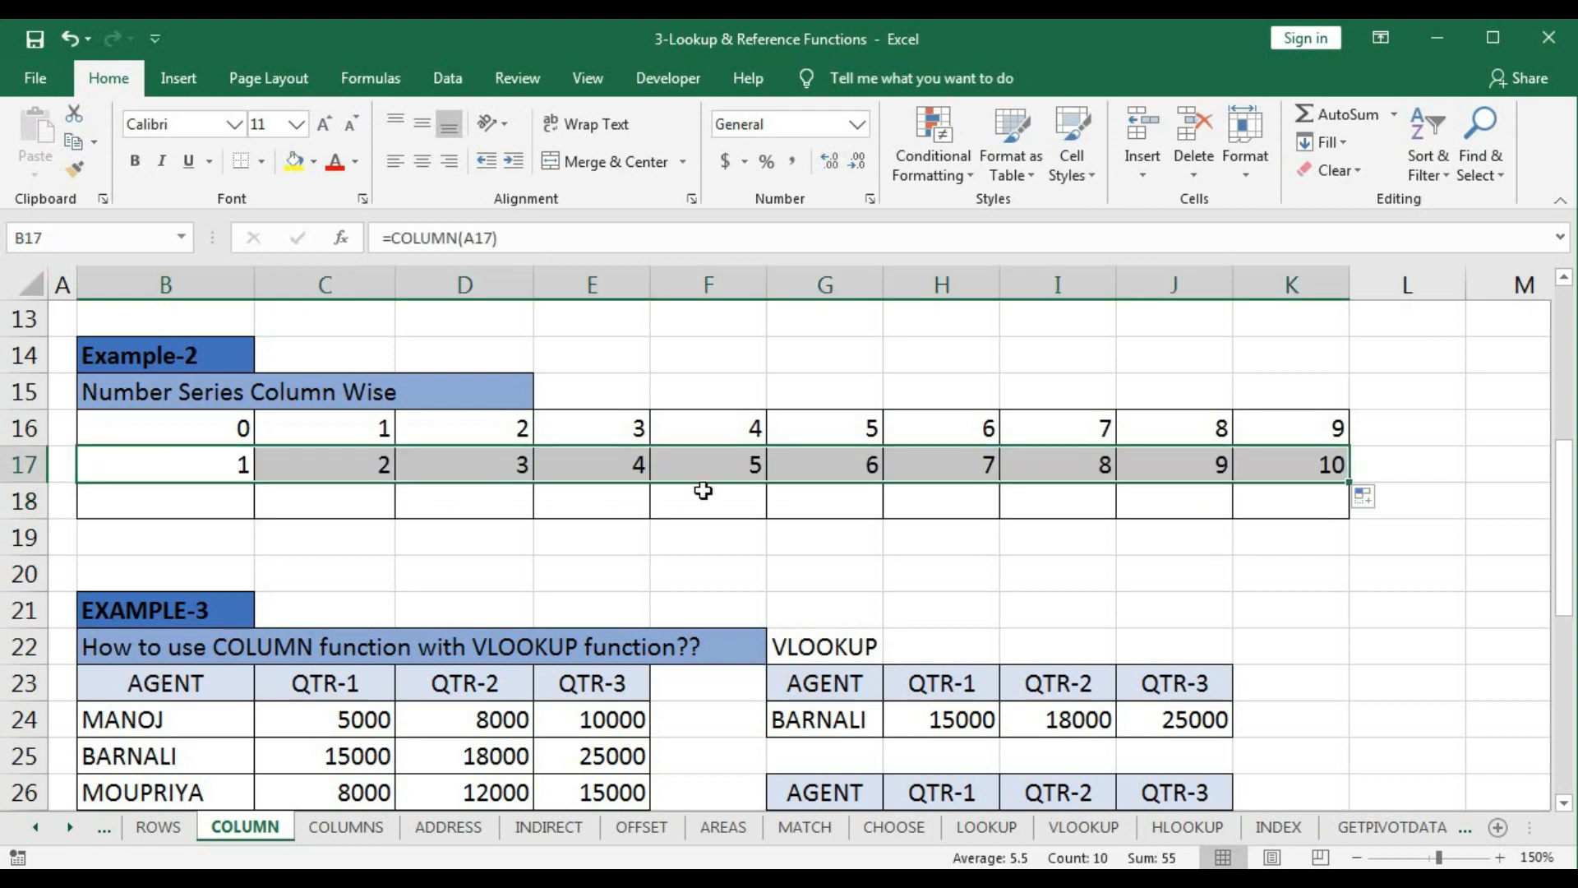
Step: Remove the A17 reference from the B17 formula so it reads =COLUMN()
{"action": "double_click", "coordinate": [205, 464]}
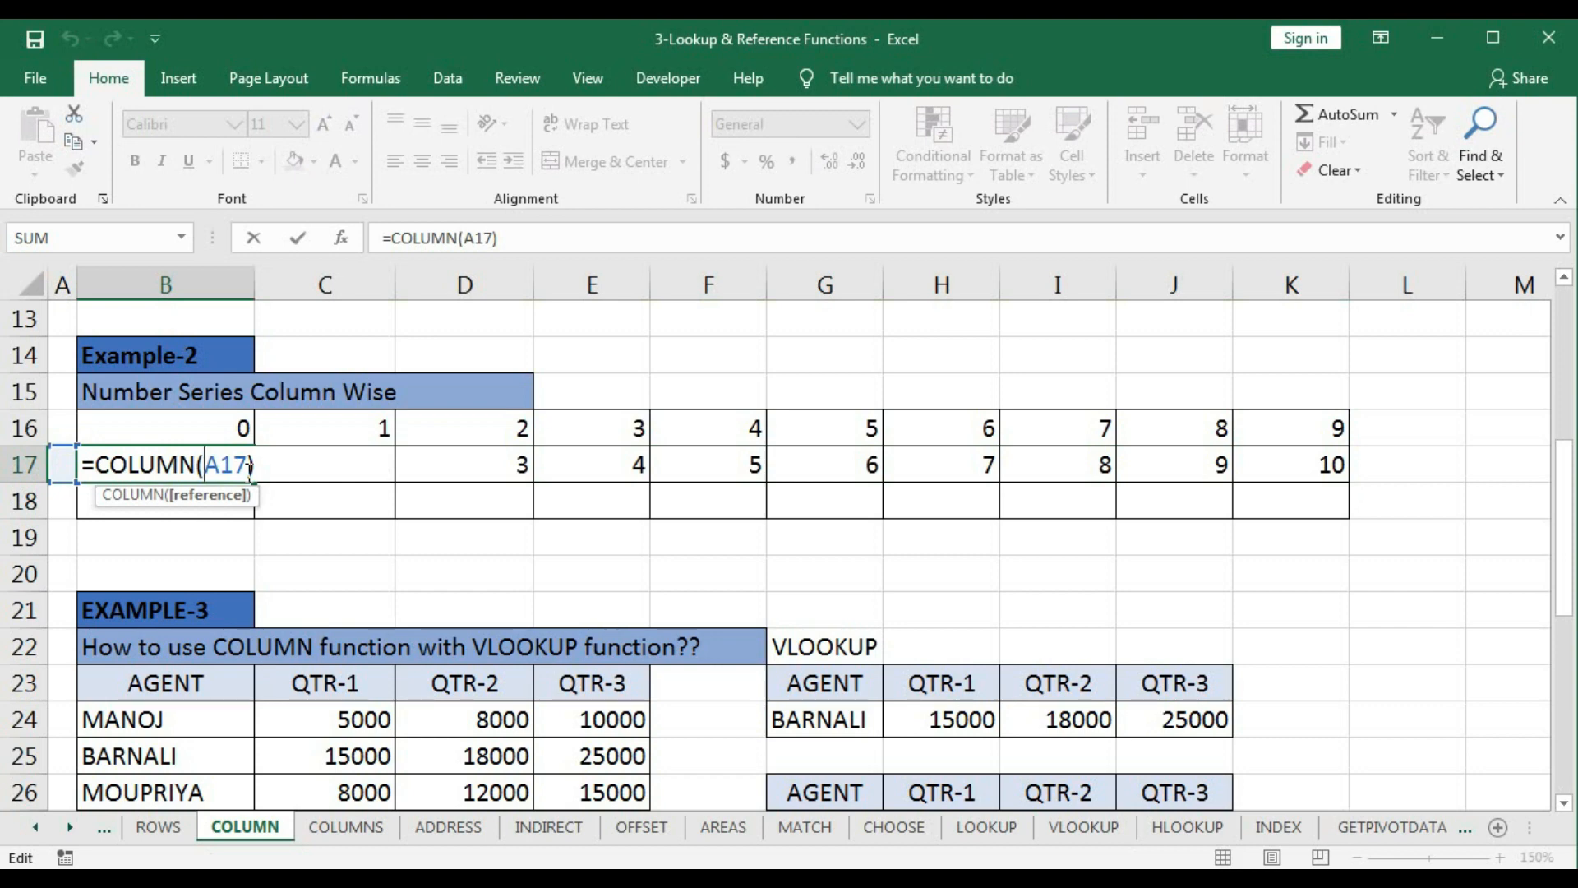
{"action": "key", "text": "Return"}
{"action": "double_click", "coordinate": [191, 462]}
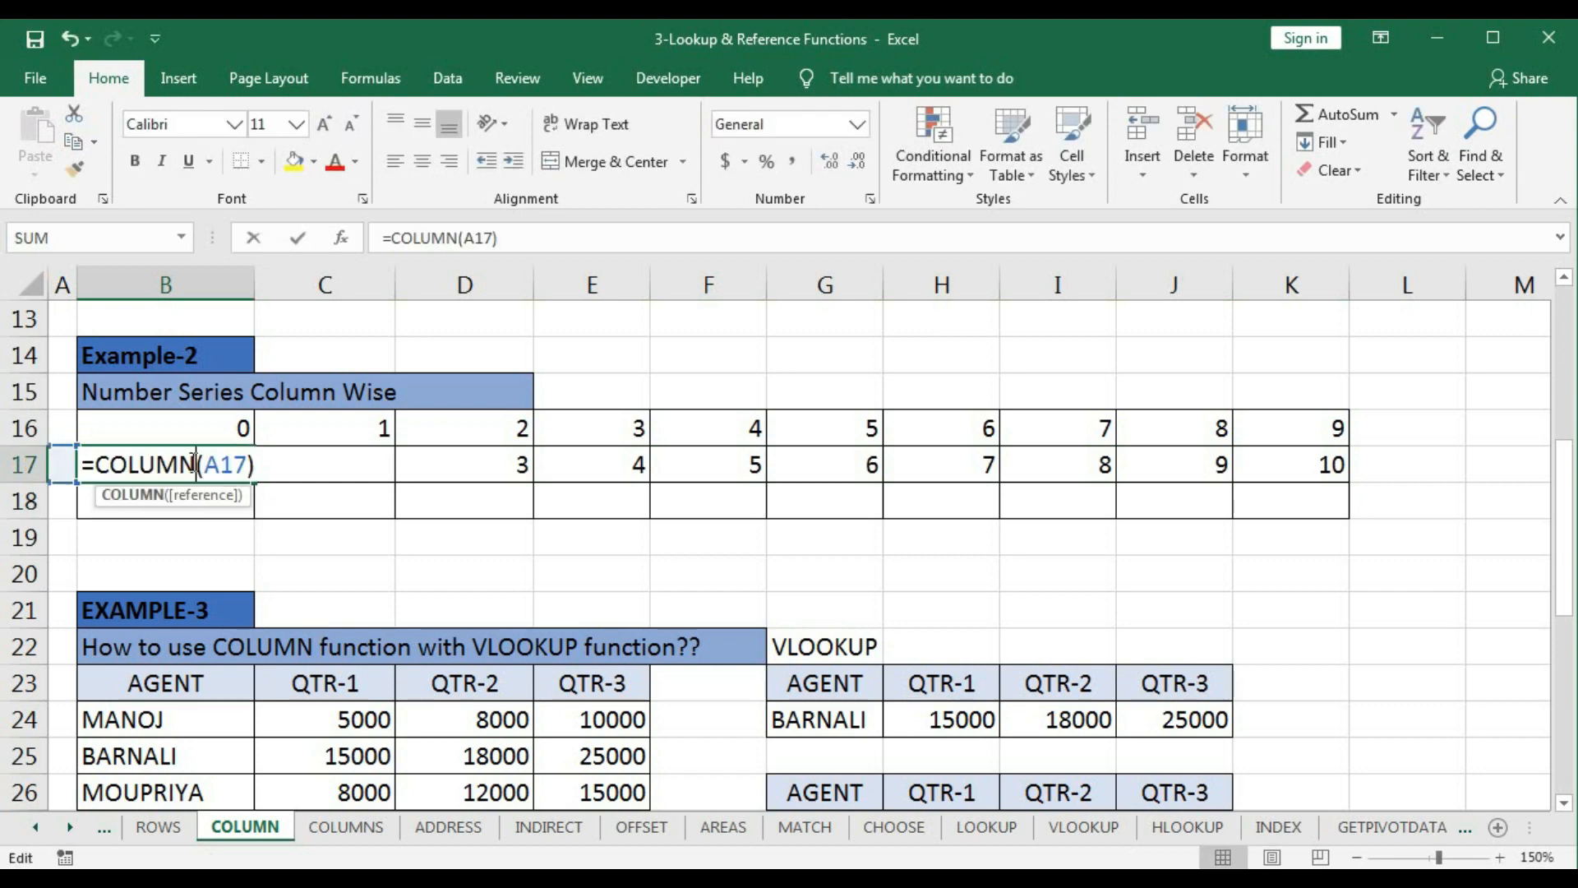
{"action": "double_click", "coordinate": [246, 464]}
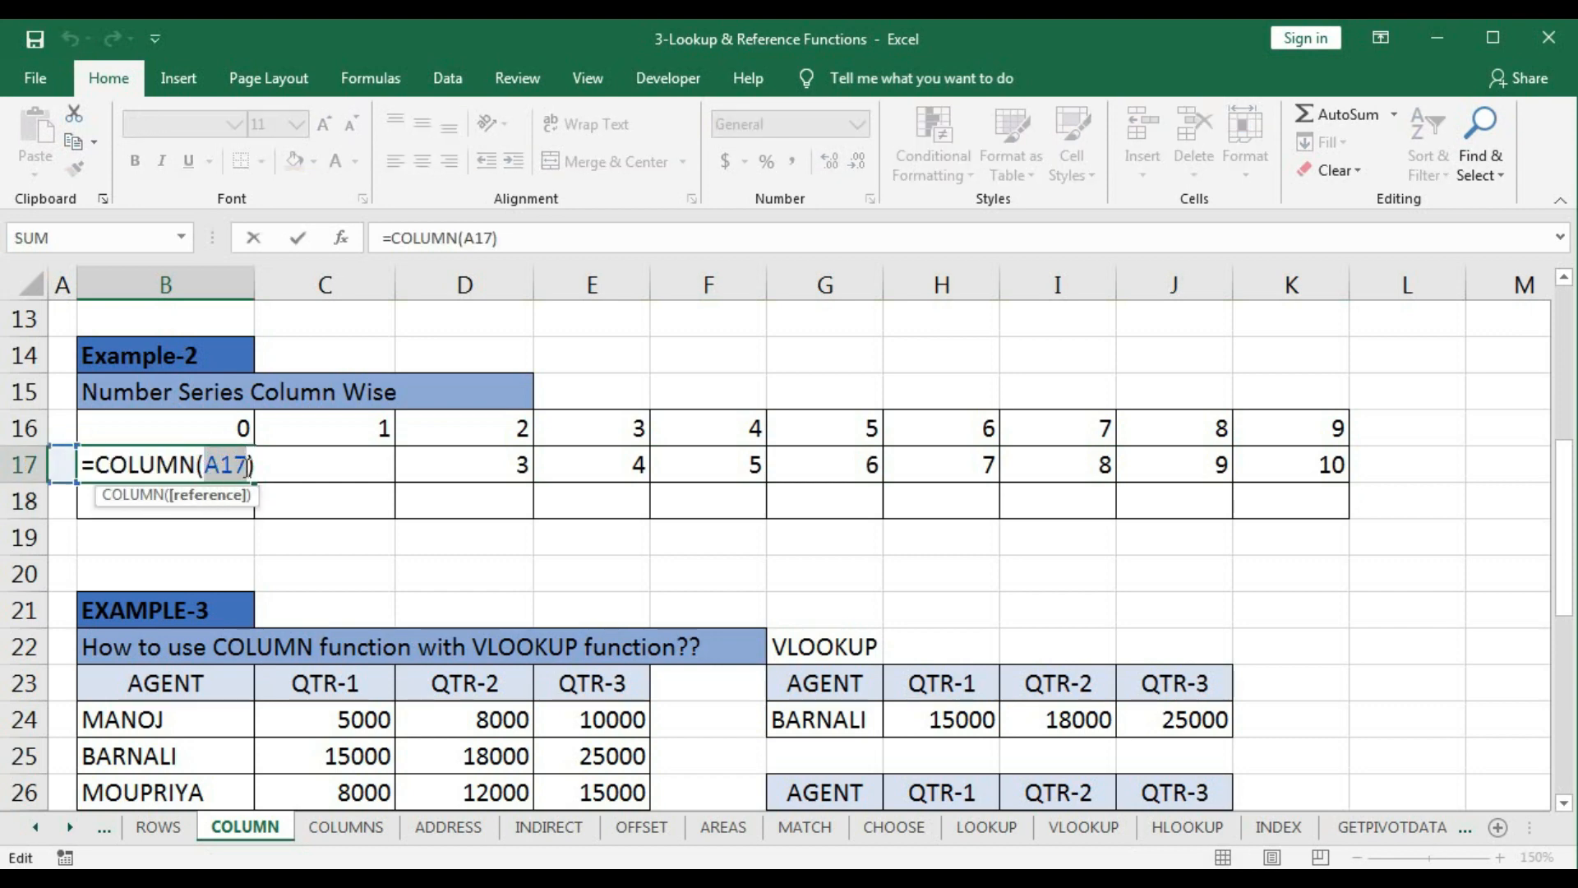
{"action": "key", "text": "BackSpace"}
{"action": "key", "text": "Return"}
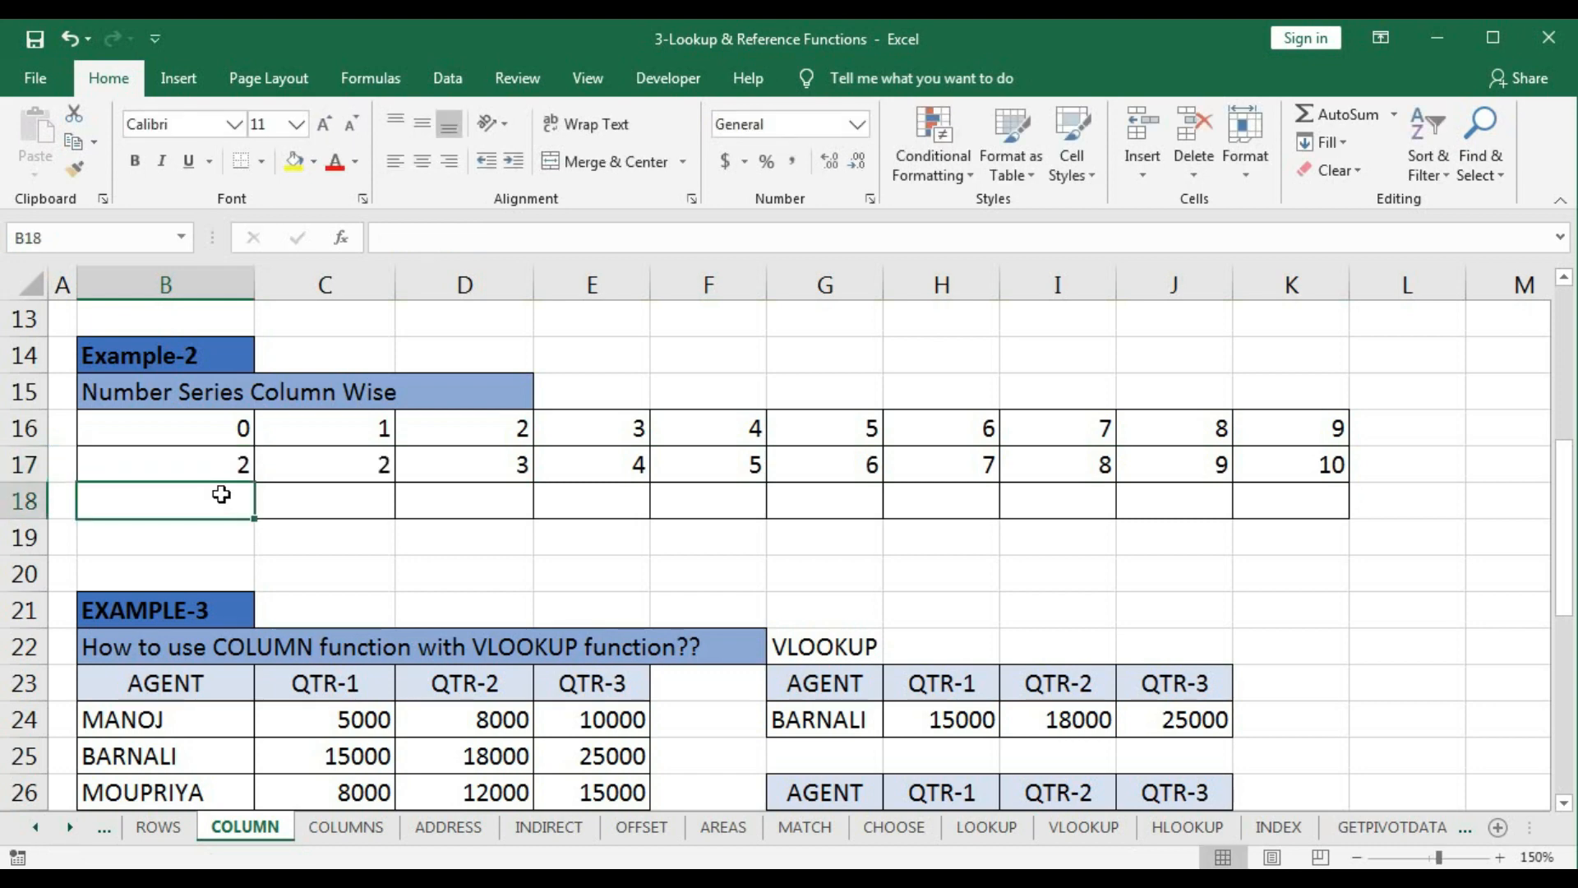
Step: Subtract 1 in the B17 formula so it reads =COLUMN()-1 and fill it across through K17
{"action": "double_click", "coordinate": [216, 463]}
{"action": "type", "text": "-"}
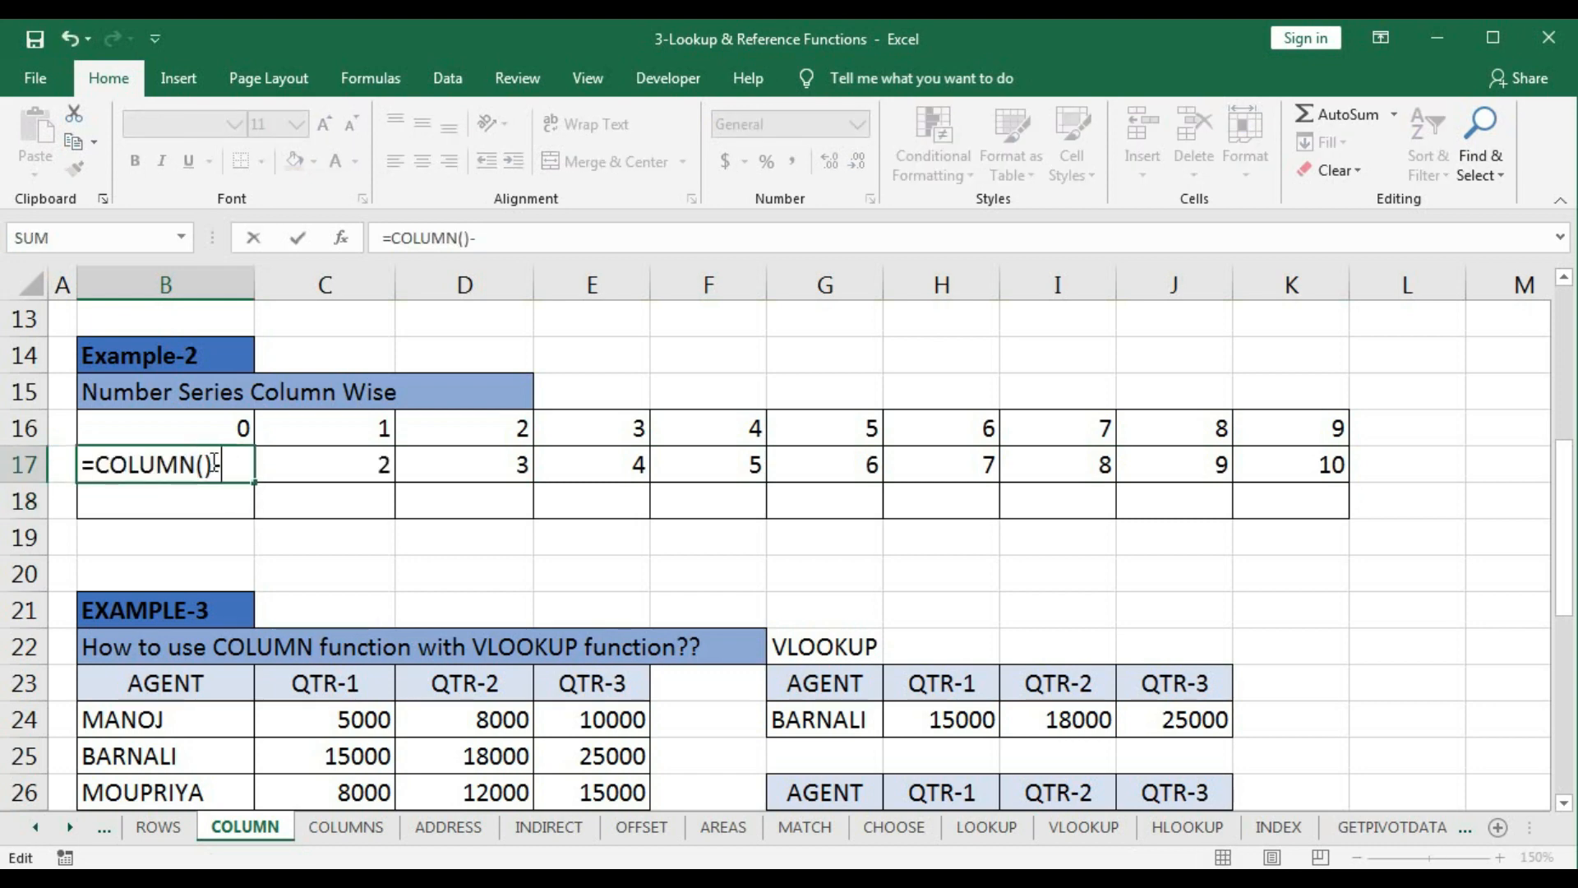
{"action": "type", "text": "1"}
{"action": "key", "text": "Return"}
{"action": "left_click", "coordinate": [218, 461]}
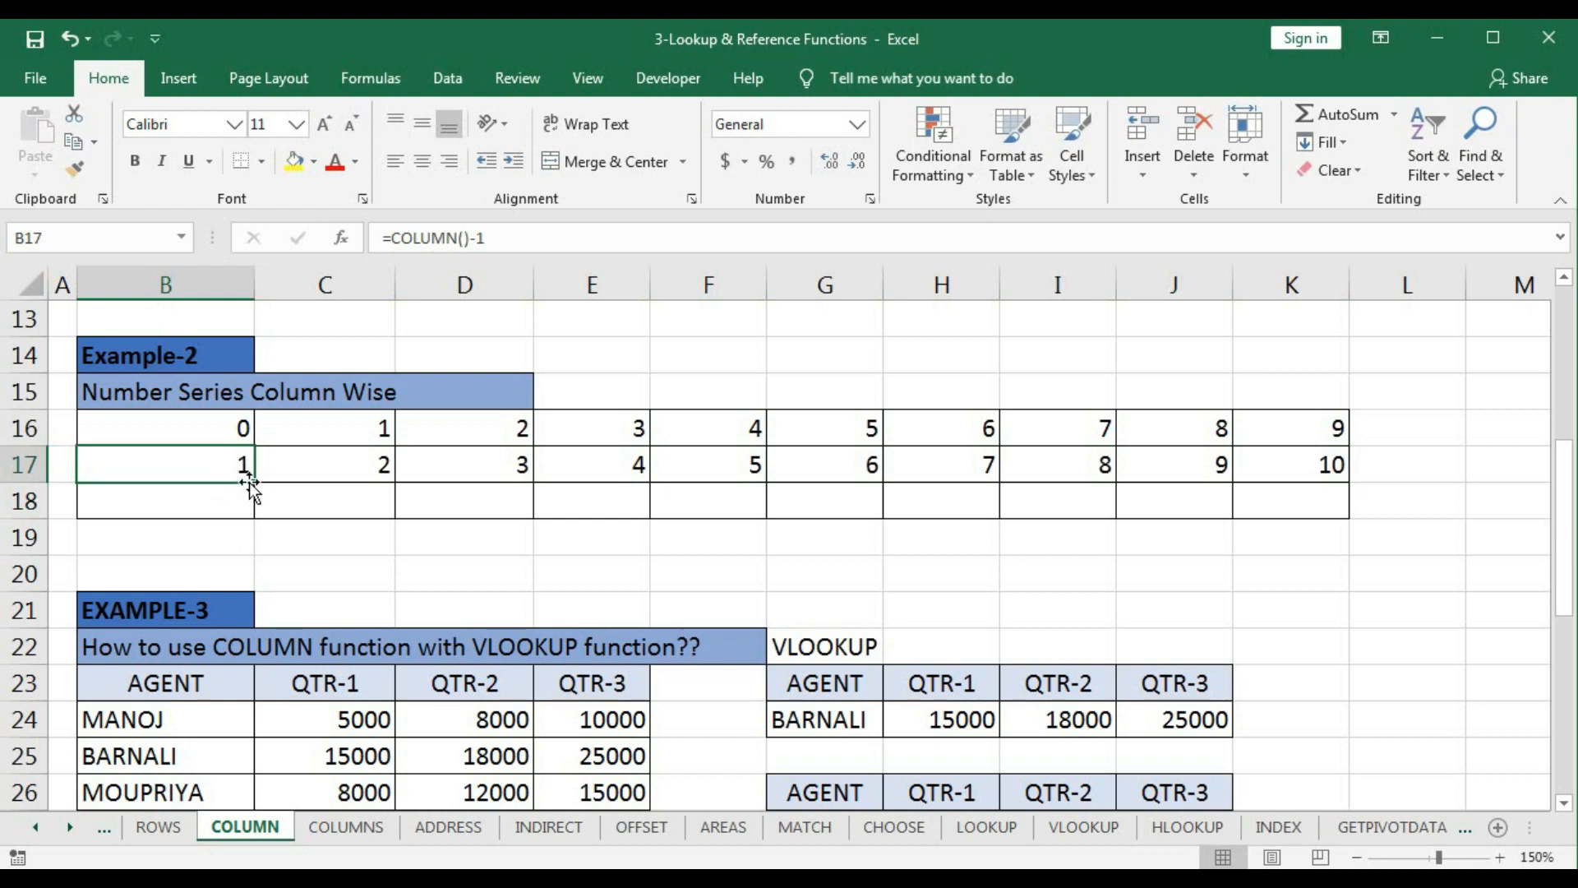
{"action": "left_click_drag", "start_coordinate": [251, 485], "coordinate": [1348, 483]}
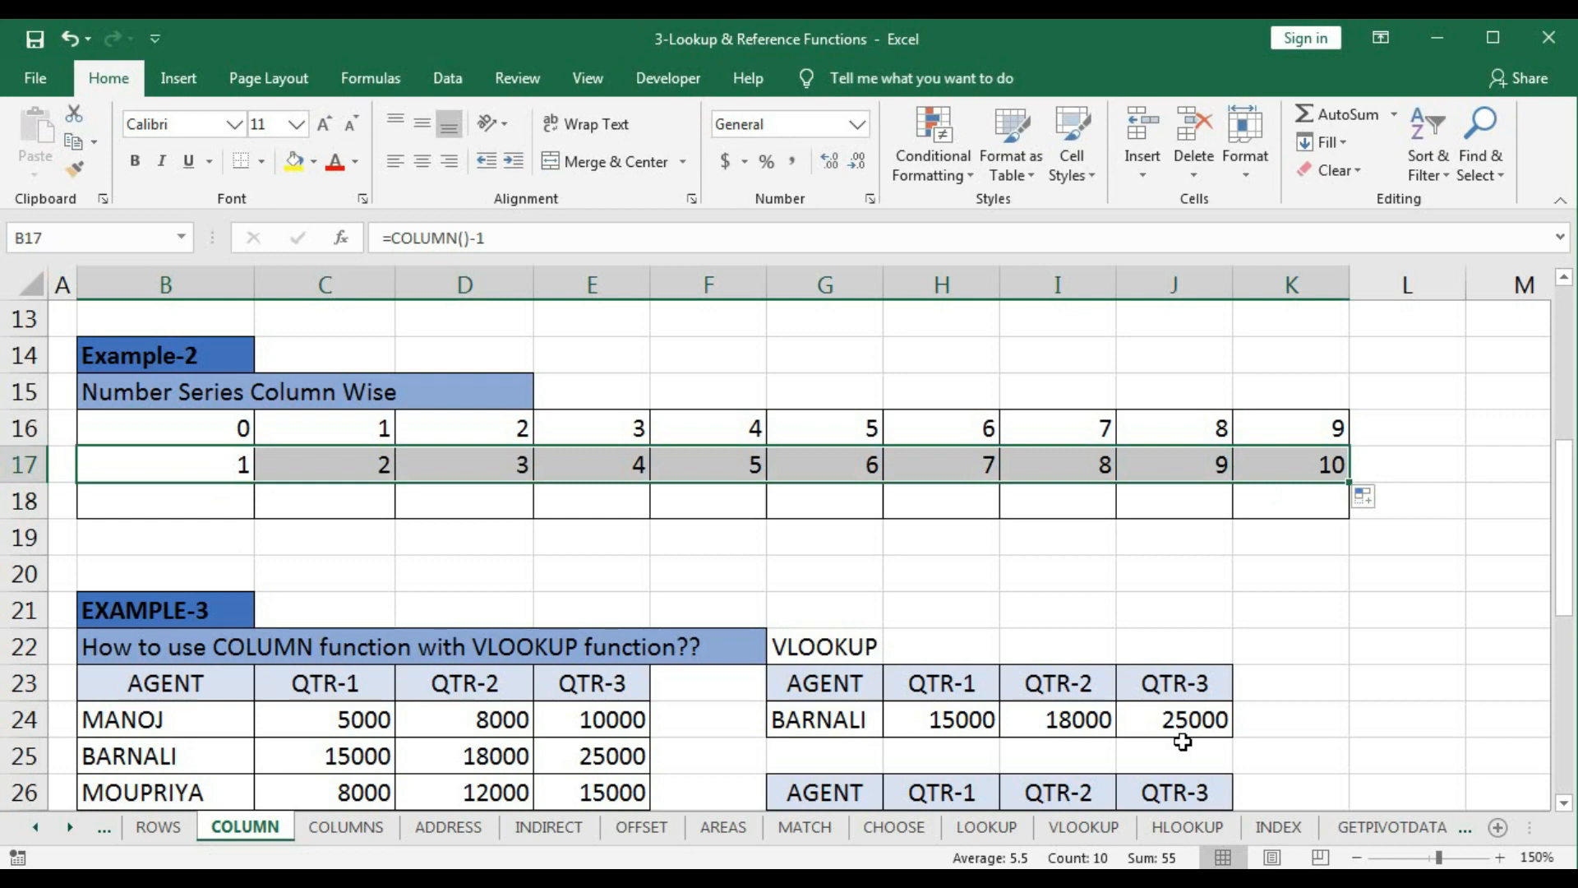
Step: Enter =COLUMN() in B18, the first cell of the third number series row
{"action": "left_click", "coordinate": [204, 504]}
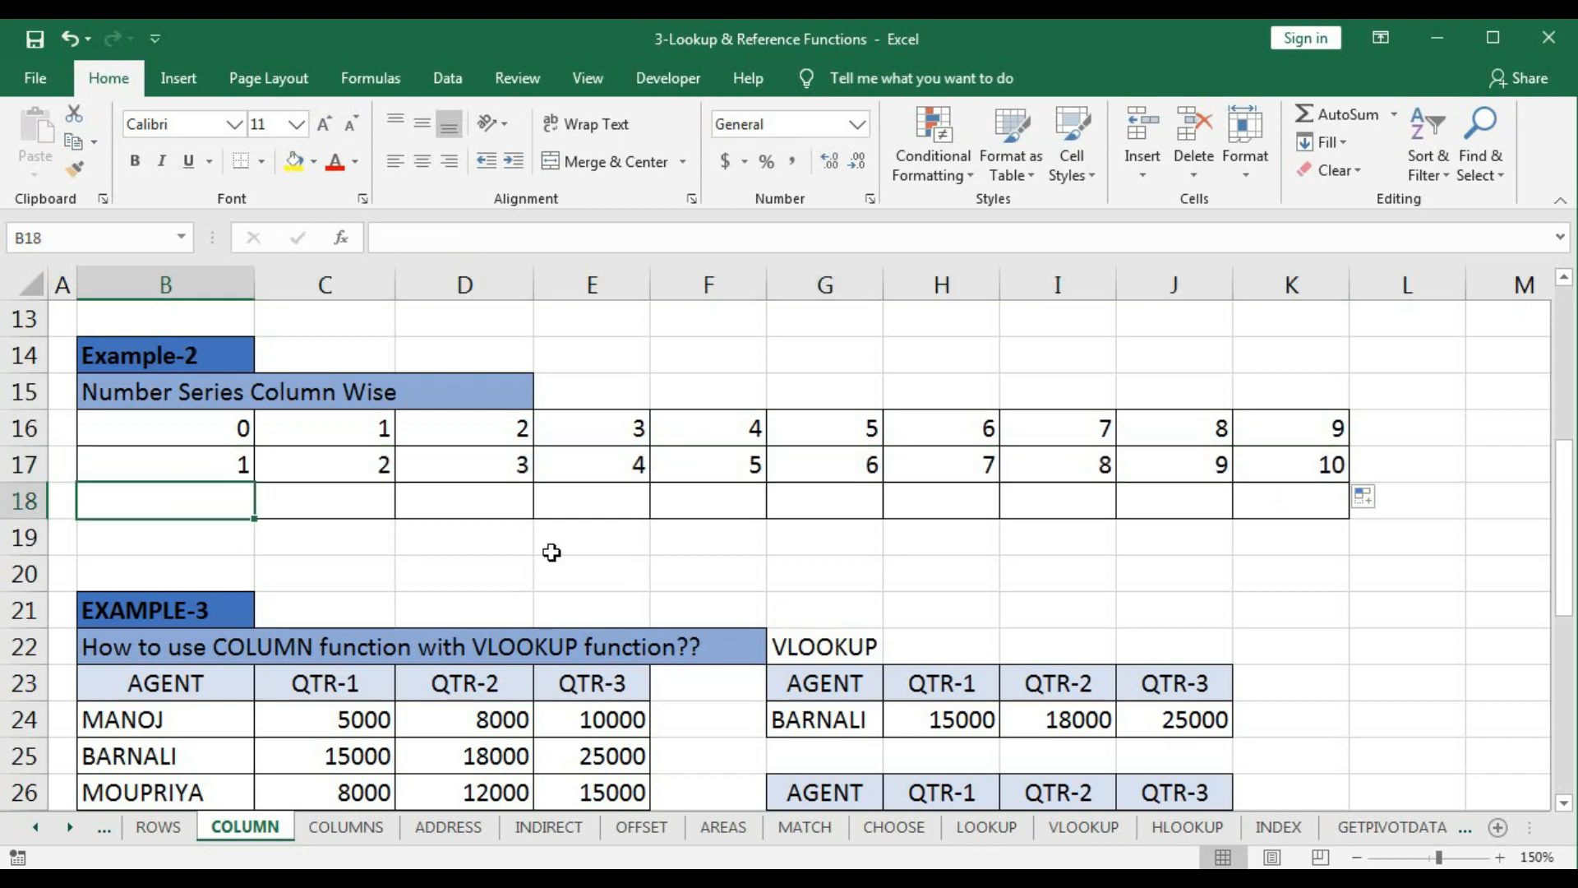
{"action": "type", "text": "="}
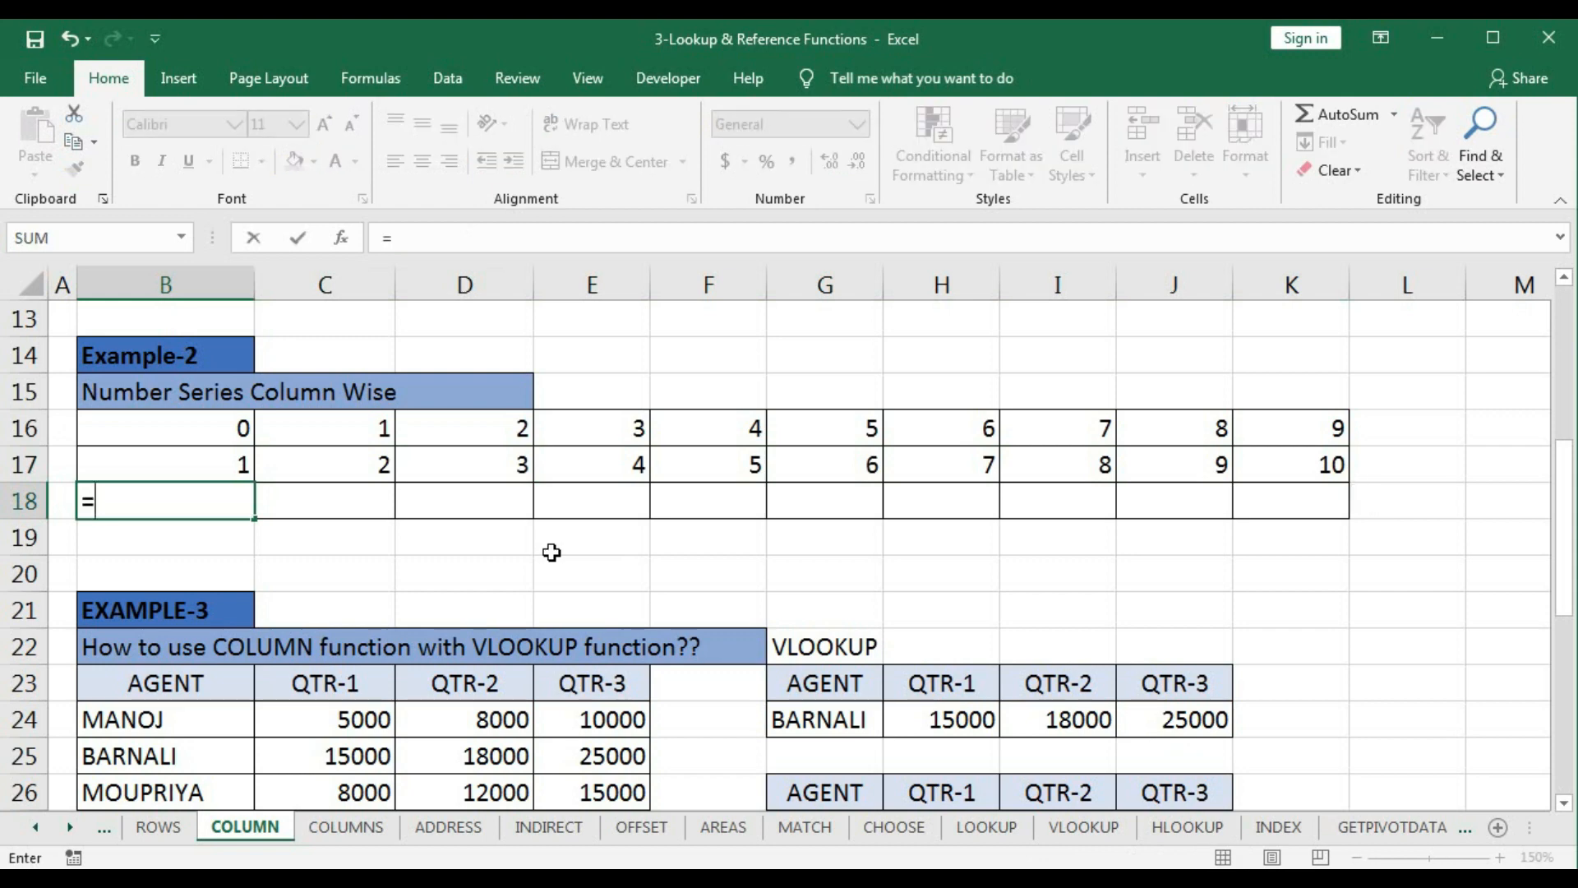
{"action": "type", "text": "COLUMN()"}
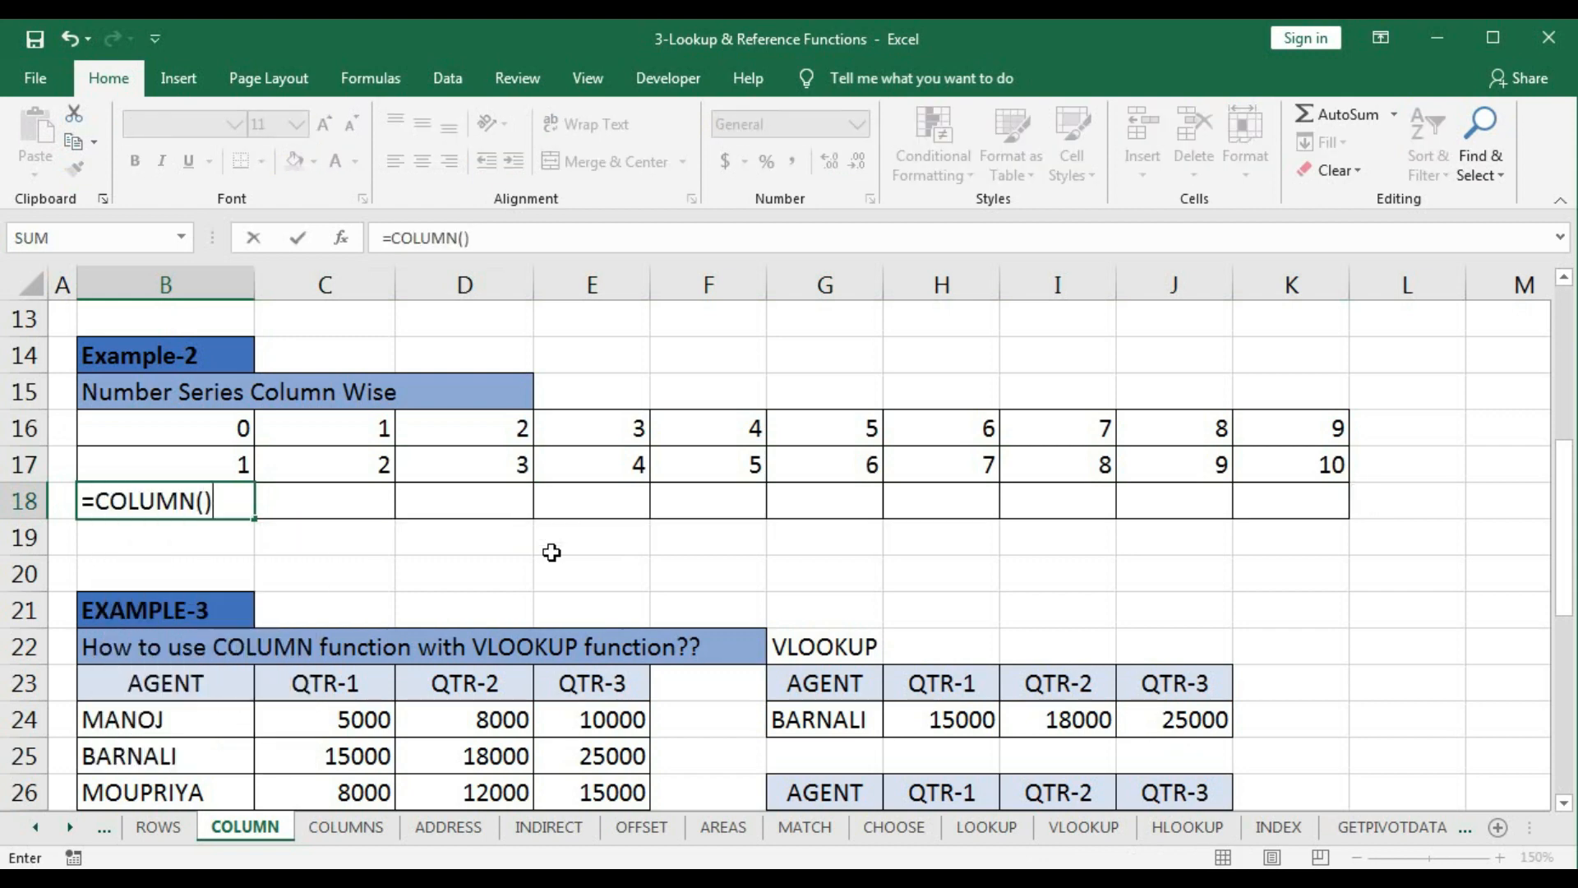
{"action": "key", "text": "Return"}
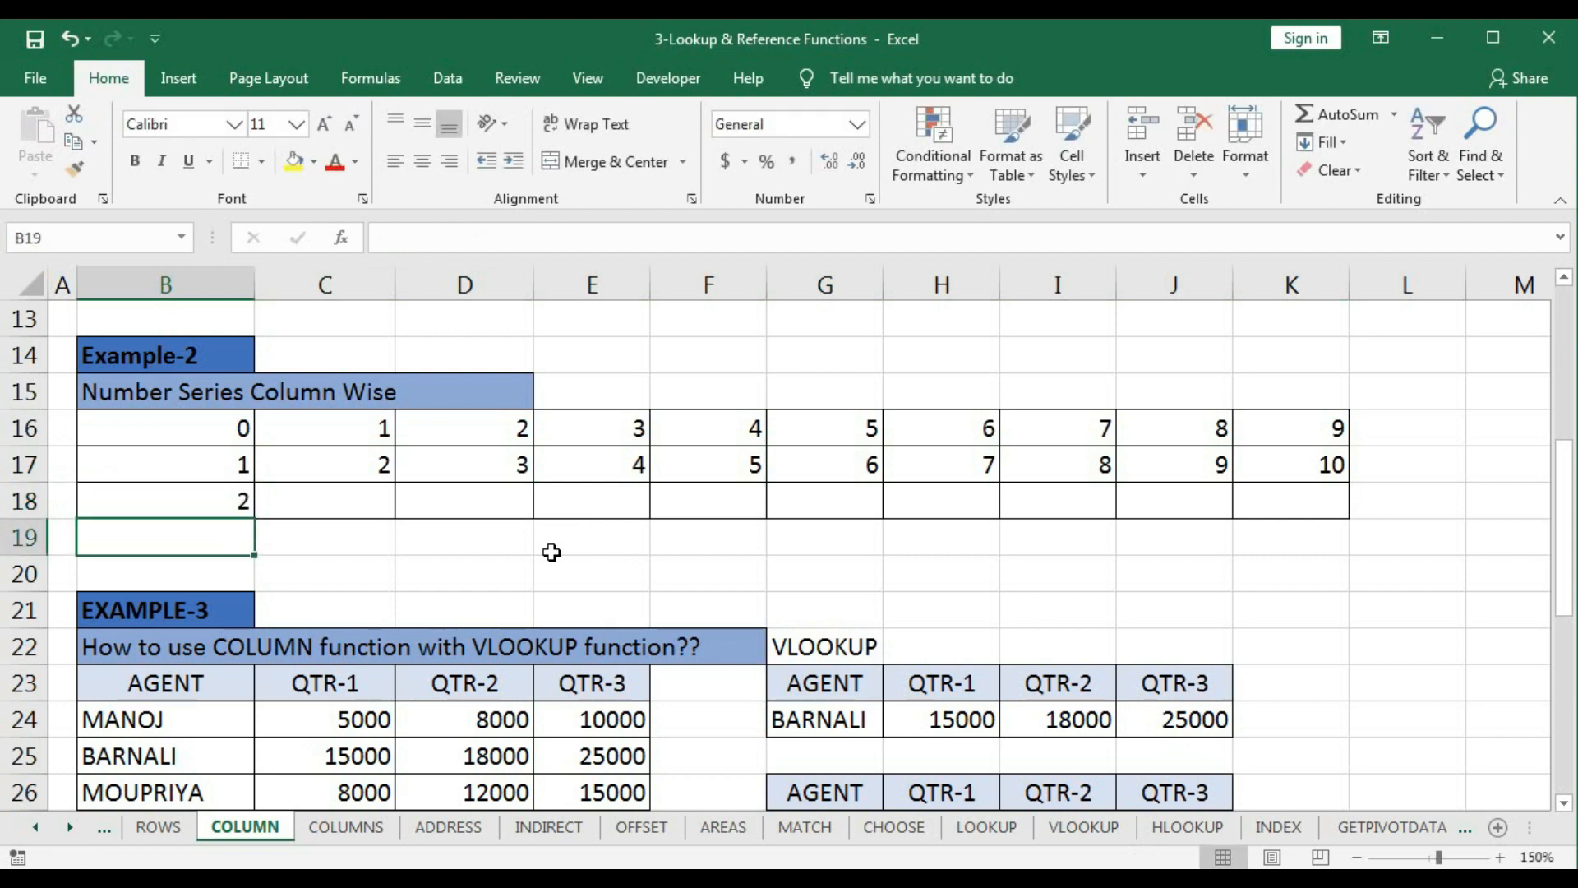
Step: Add 8 in the B18 formula so it reads =COLUMN()+8
{"action": "left_click", "coordinate": [212, 510]}
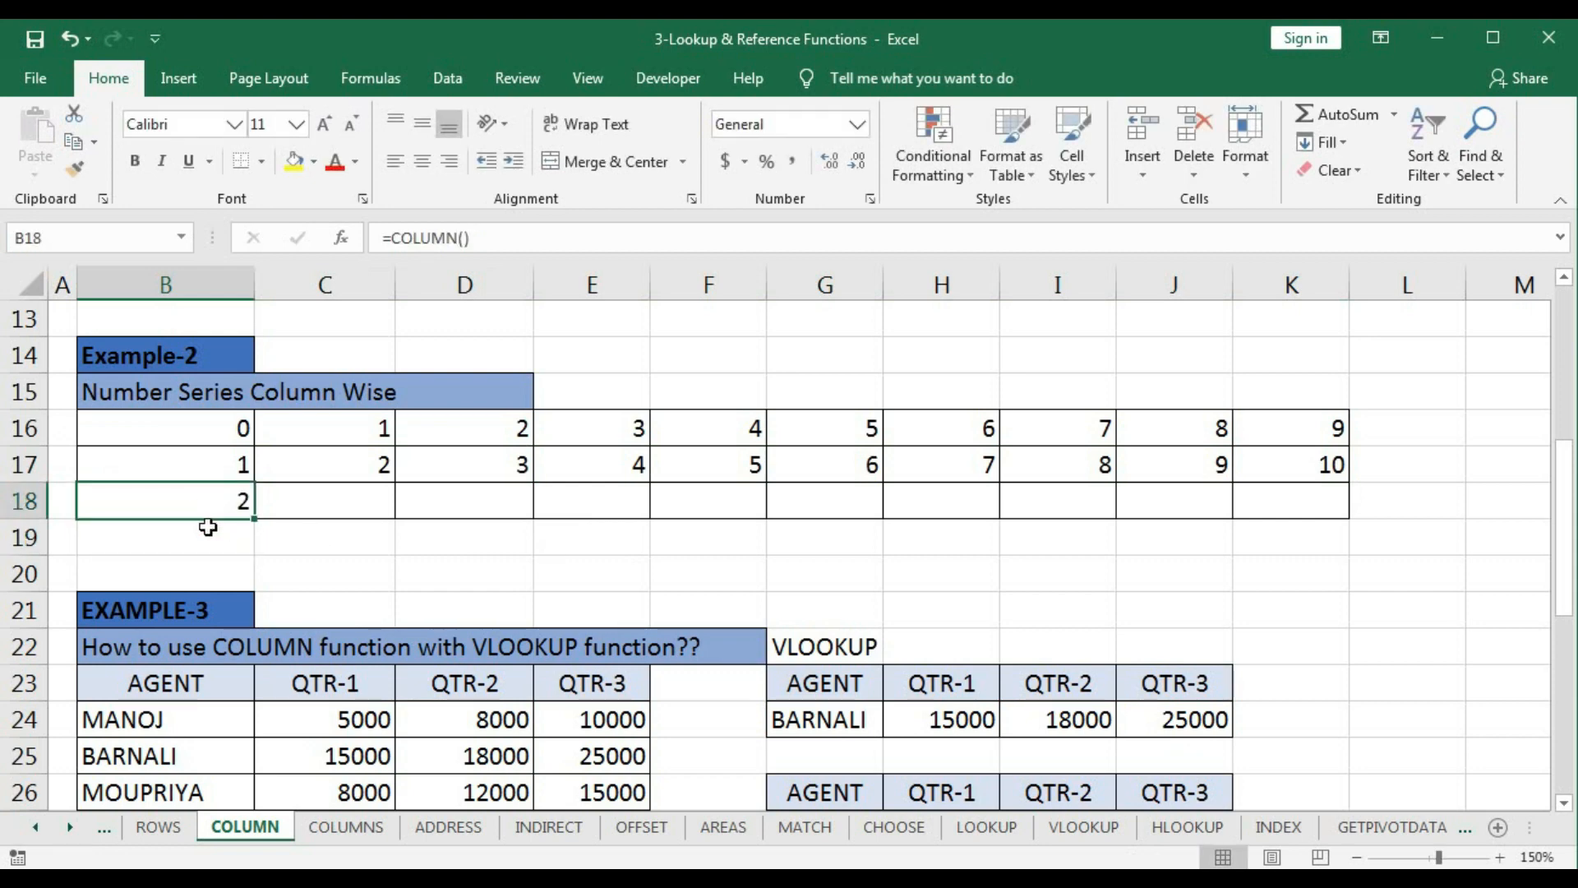
{"action": "double_click", "coordinate": [236, 500]}
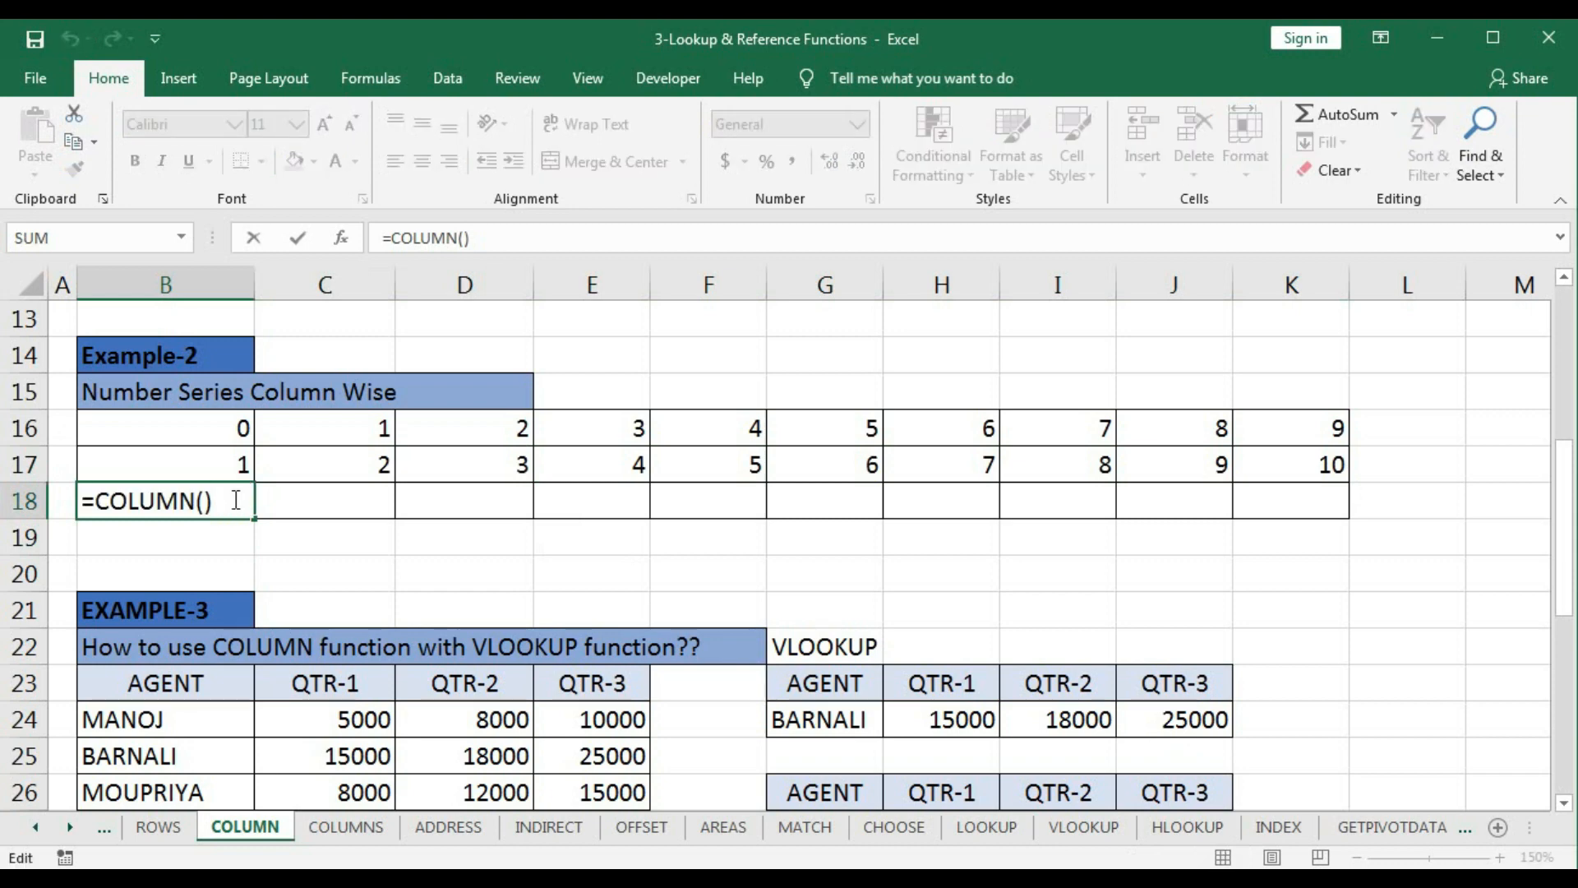
{"action": "type", "text": "+8"}
{"action": "key", "text": "Return"}
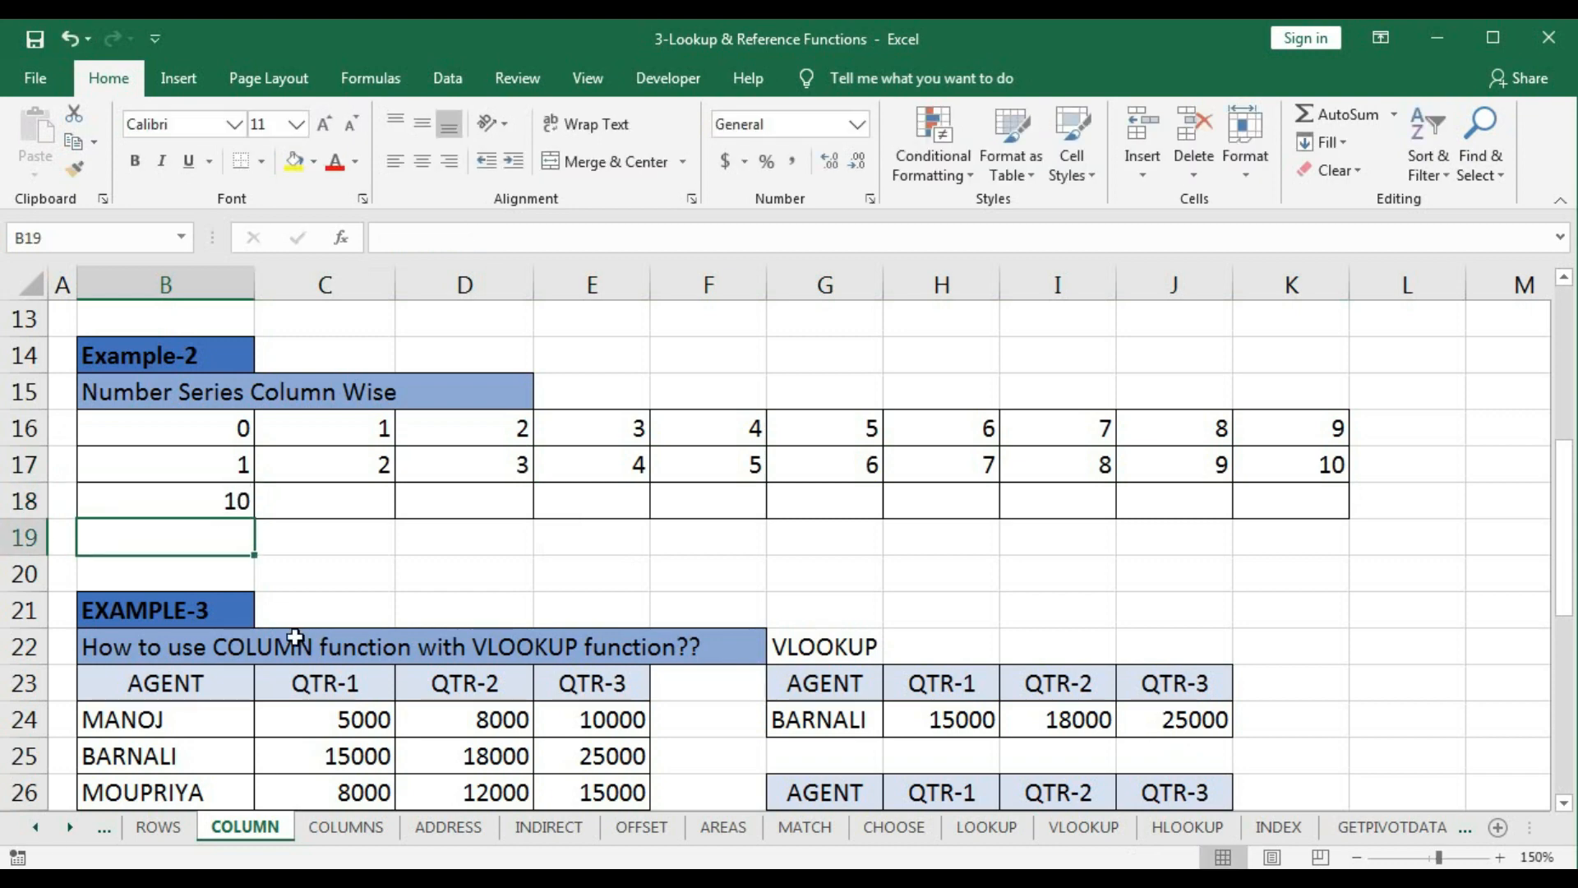
Step: Change the B18 formula to =COLUMN()+9, fill it across through K18 and check the copied formula in J18
{"action": "double_click", "coordinate": [236, 500]}
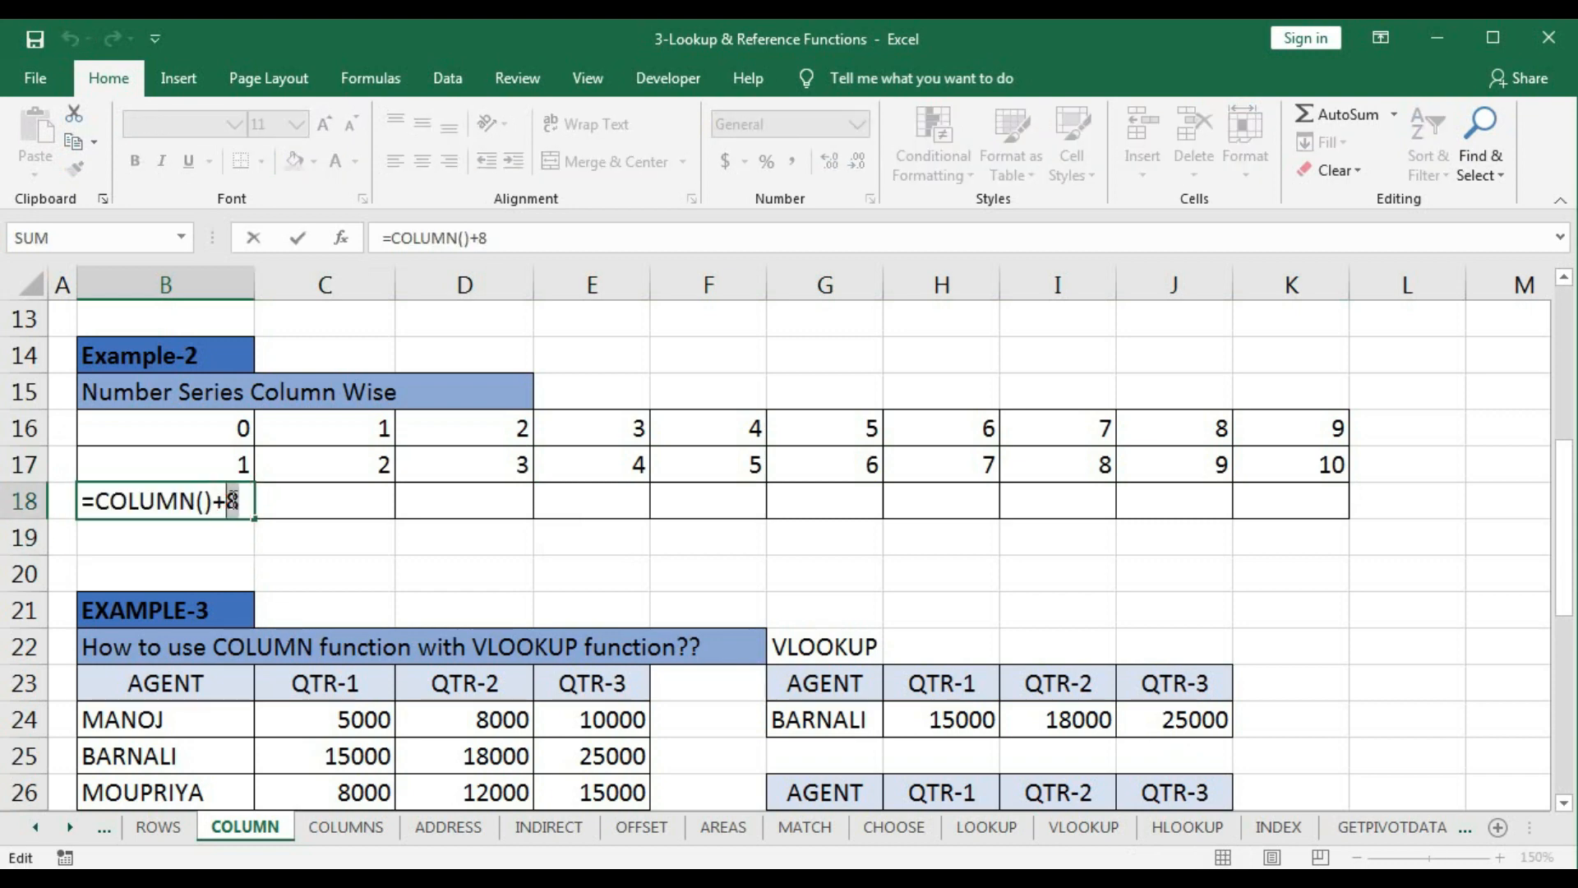
{"action": "type", "text": "9"}
{"action": "key", "text": "ctrl+Return"}
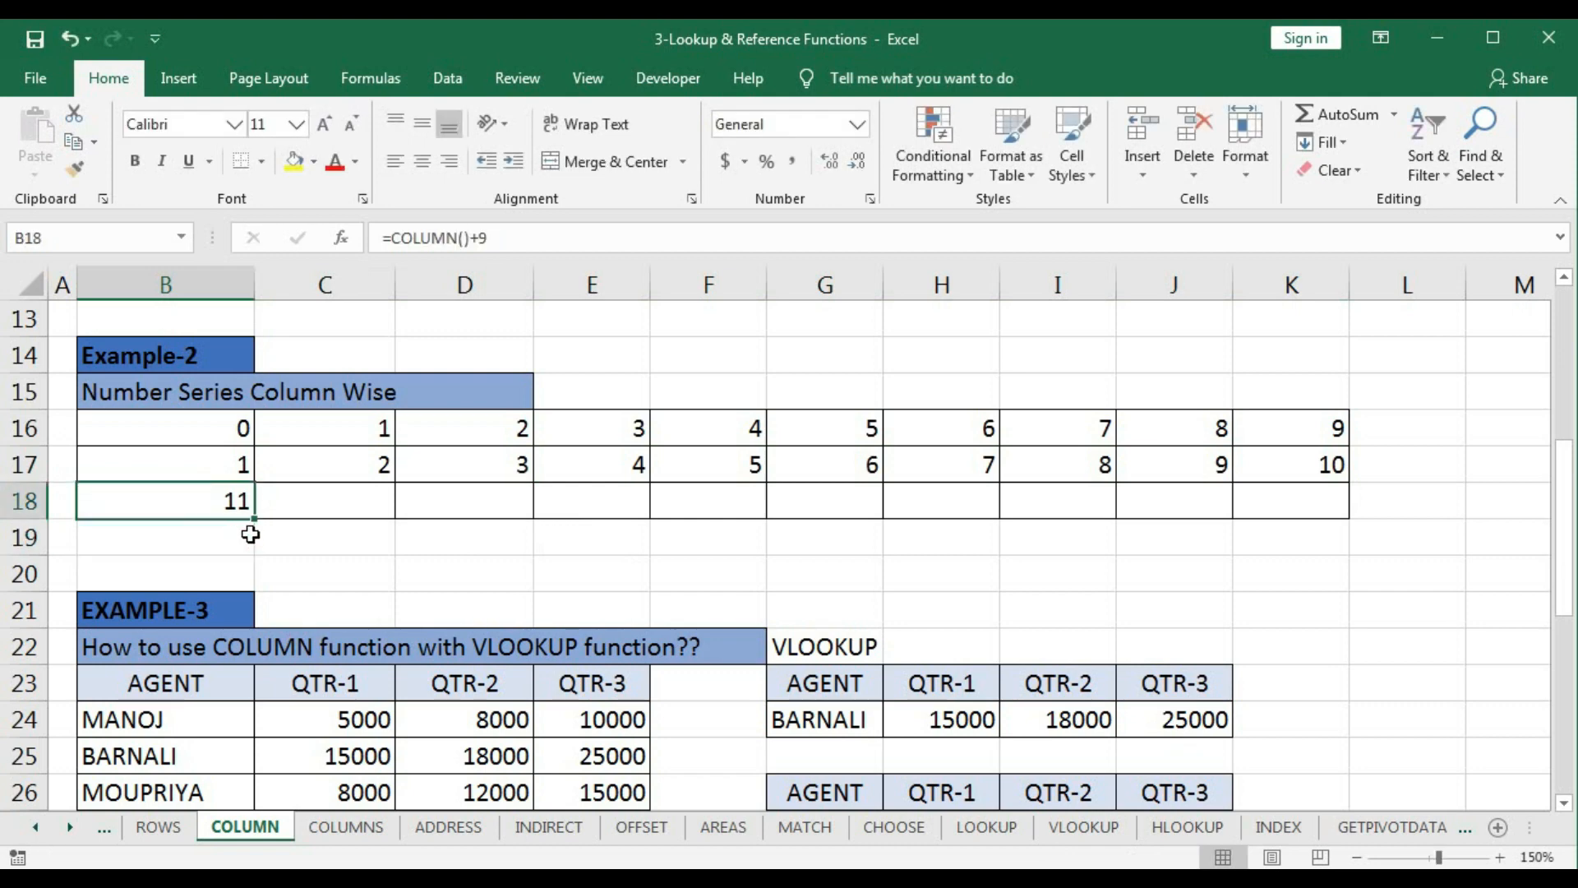
{"action": "left_click_drag", "start_coordinate": [254, 519], "coordinate": [1348, 508]}
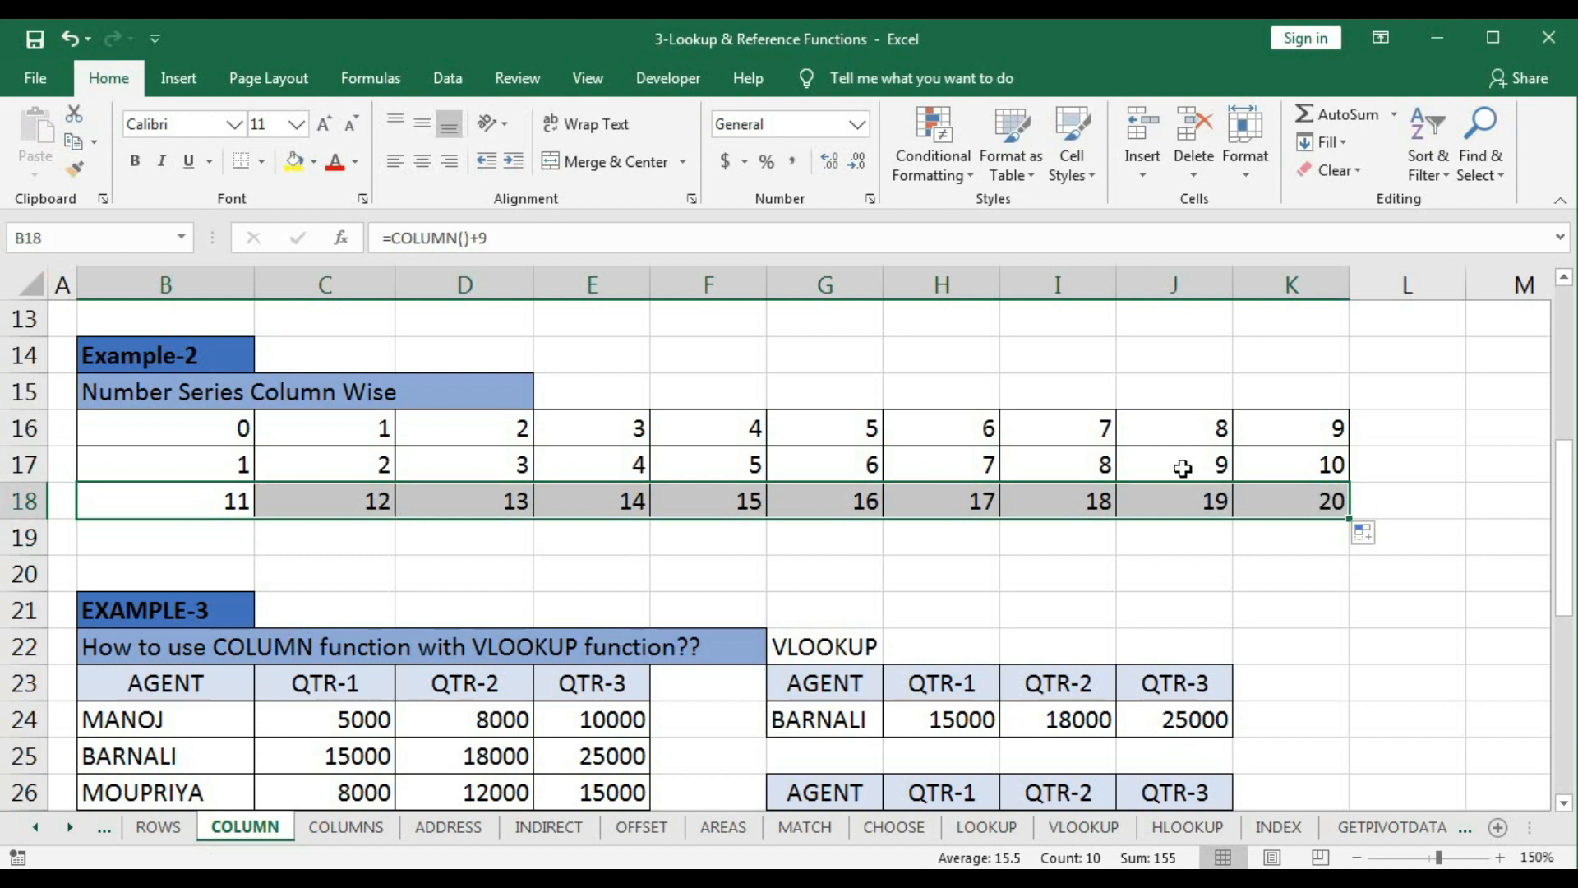
{"action": "left_click", "coordinate": [1223, 507]}
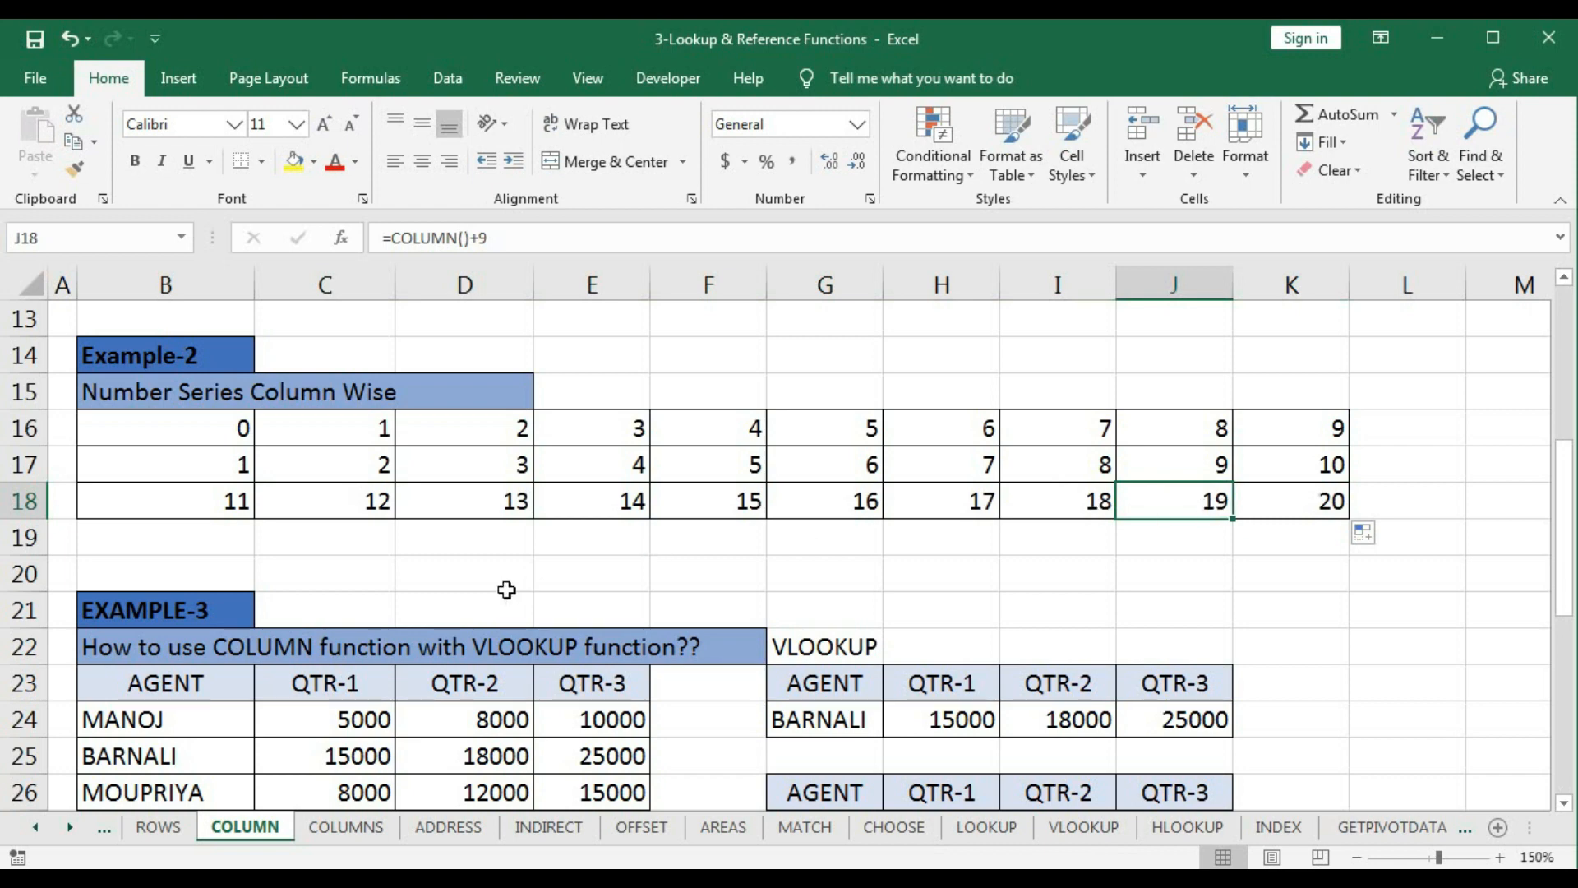
Step: Examine the agent, QTR-1, QTR-2 and QTR-3 columns of the Example-3 source table in B23:E27
{"action": "scroll", "coordinate": [514, 592], "scroll_direction": "down", "scroll_amount": 2}
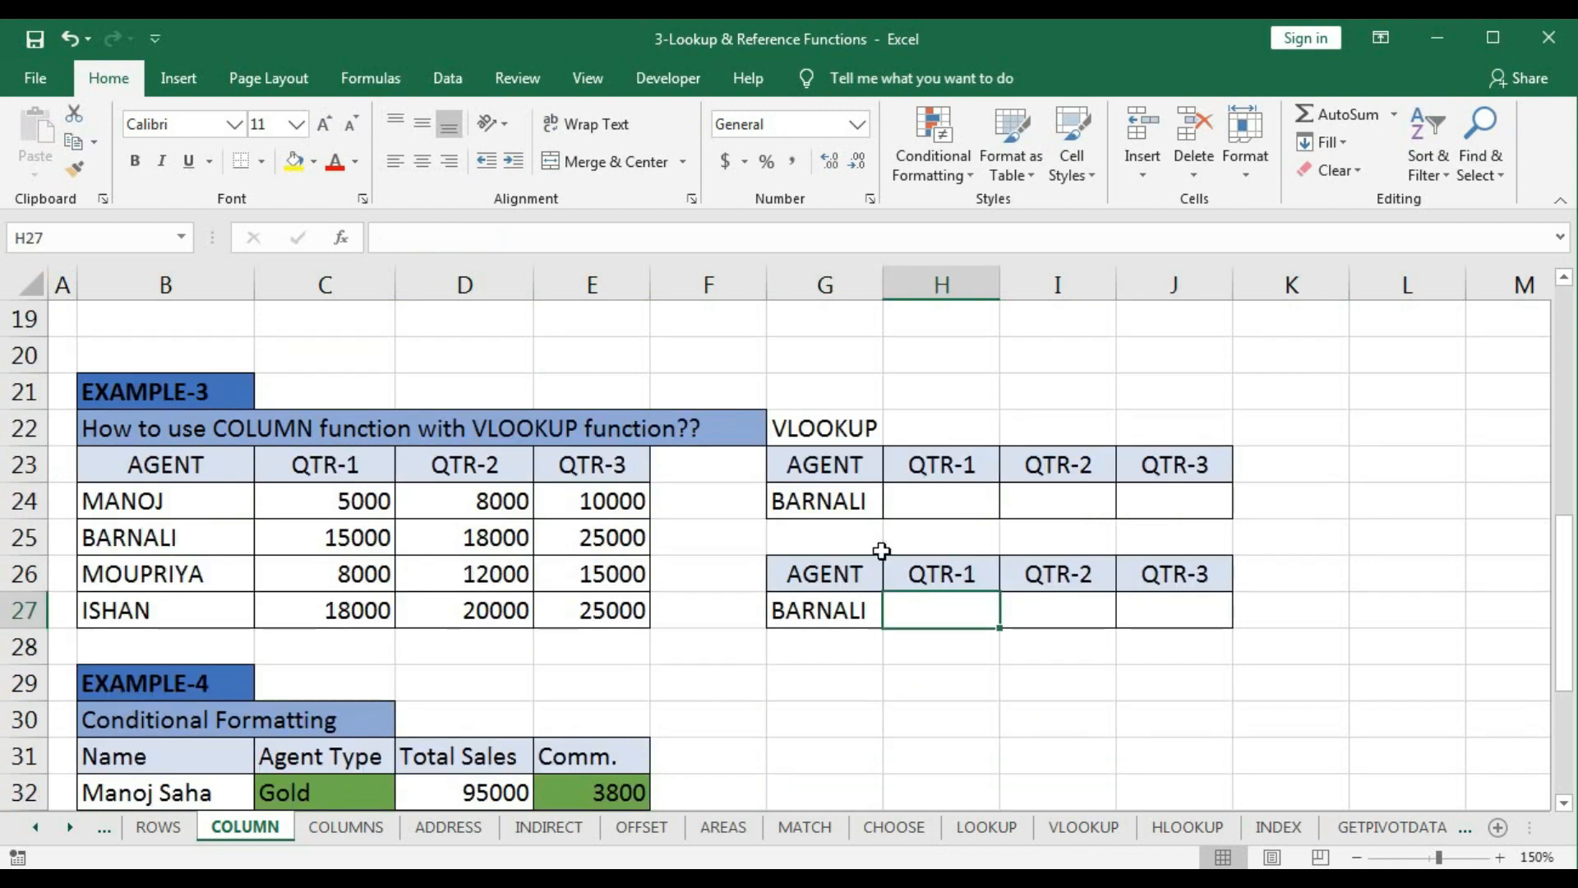
{"action": "left_click", "coordinate": [926, 504]}
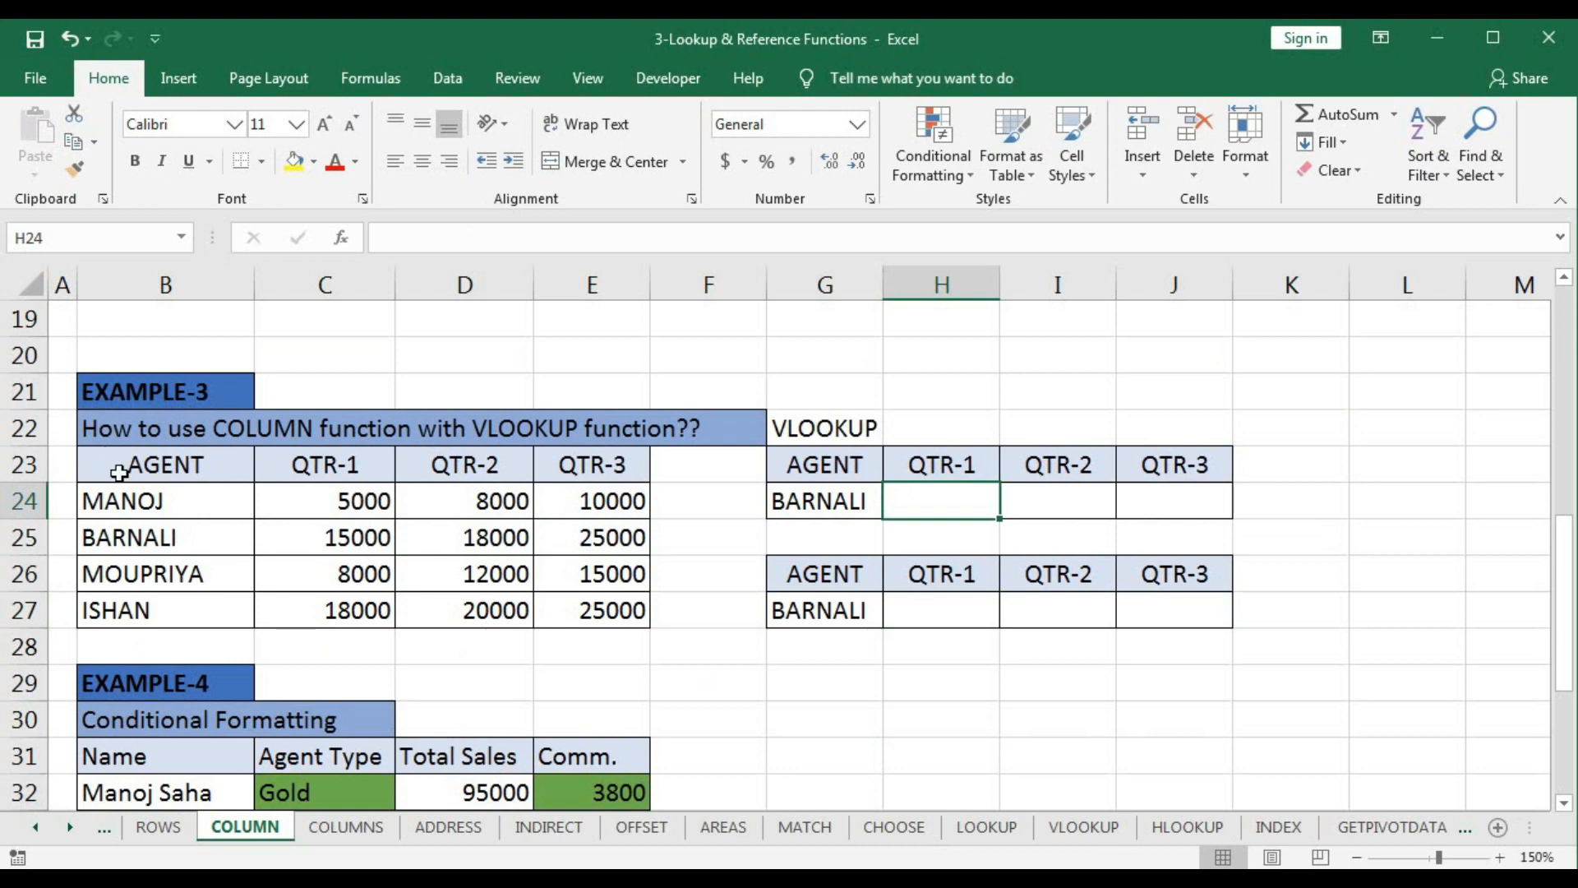
{"action": "left_click_drag", "start_coordinate": [119, 467], "coordinate": [123, 585]}
{"action": "left_click_drag", "start_coordinate": [325, 467], "coordinate": [335, 608]}
{"action": "left_click_drag", "start_coordinate": [481, 467], "coordinate": [493, 608]}
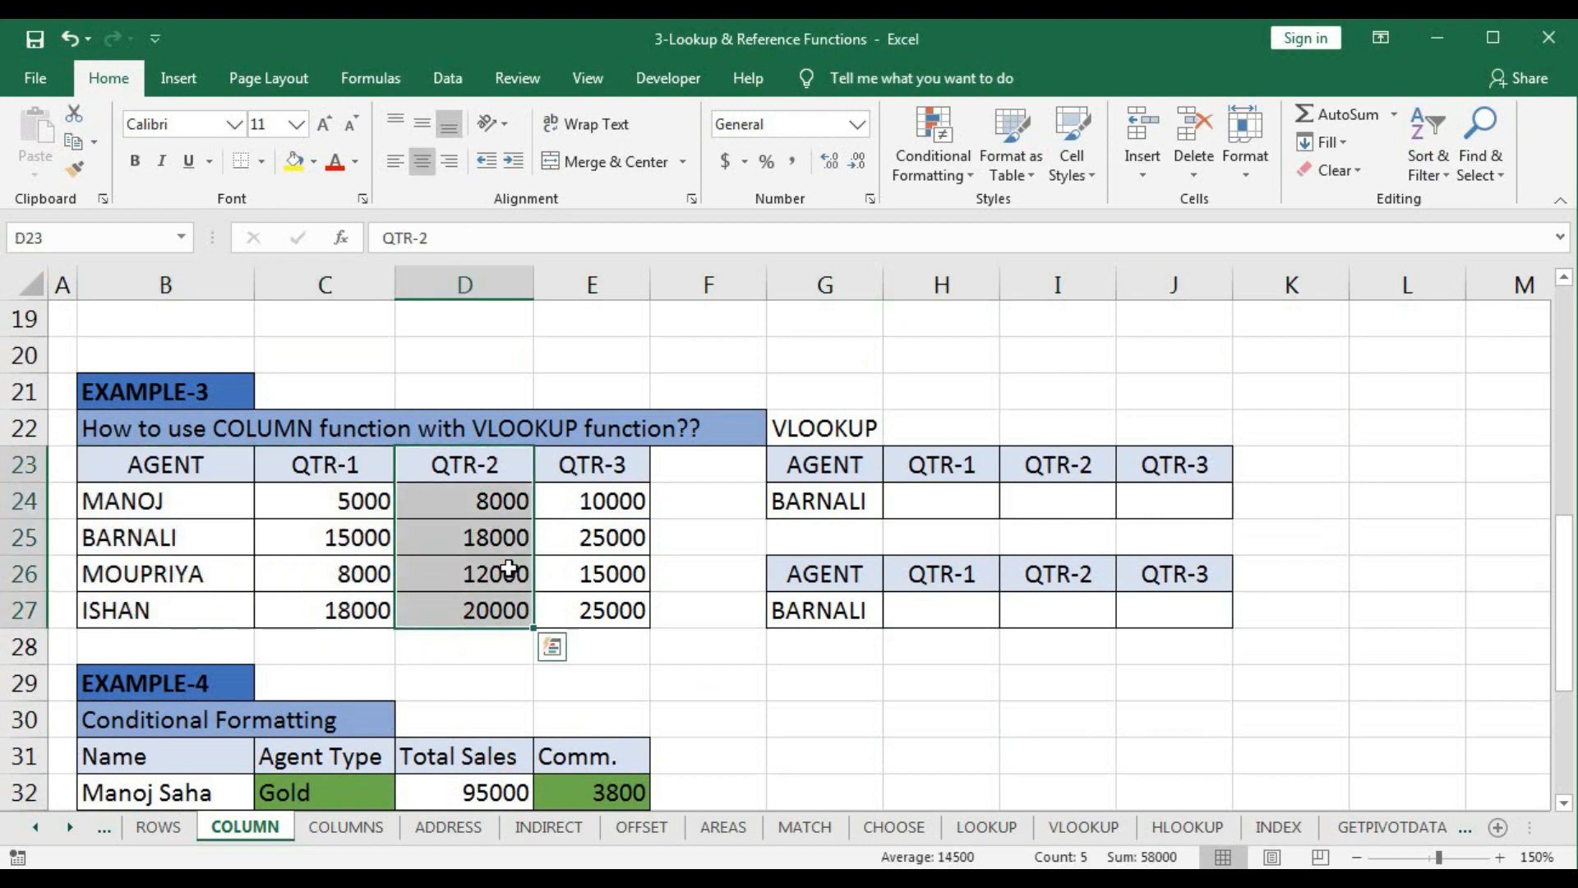
{"action": "left_click_drag", "start_coordinate": [581, 463], "coordinate": [591, 610]}
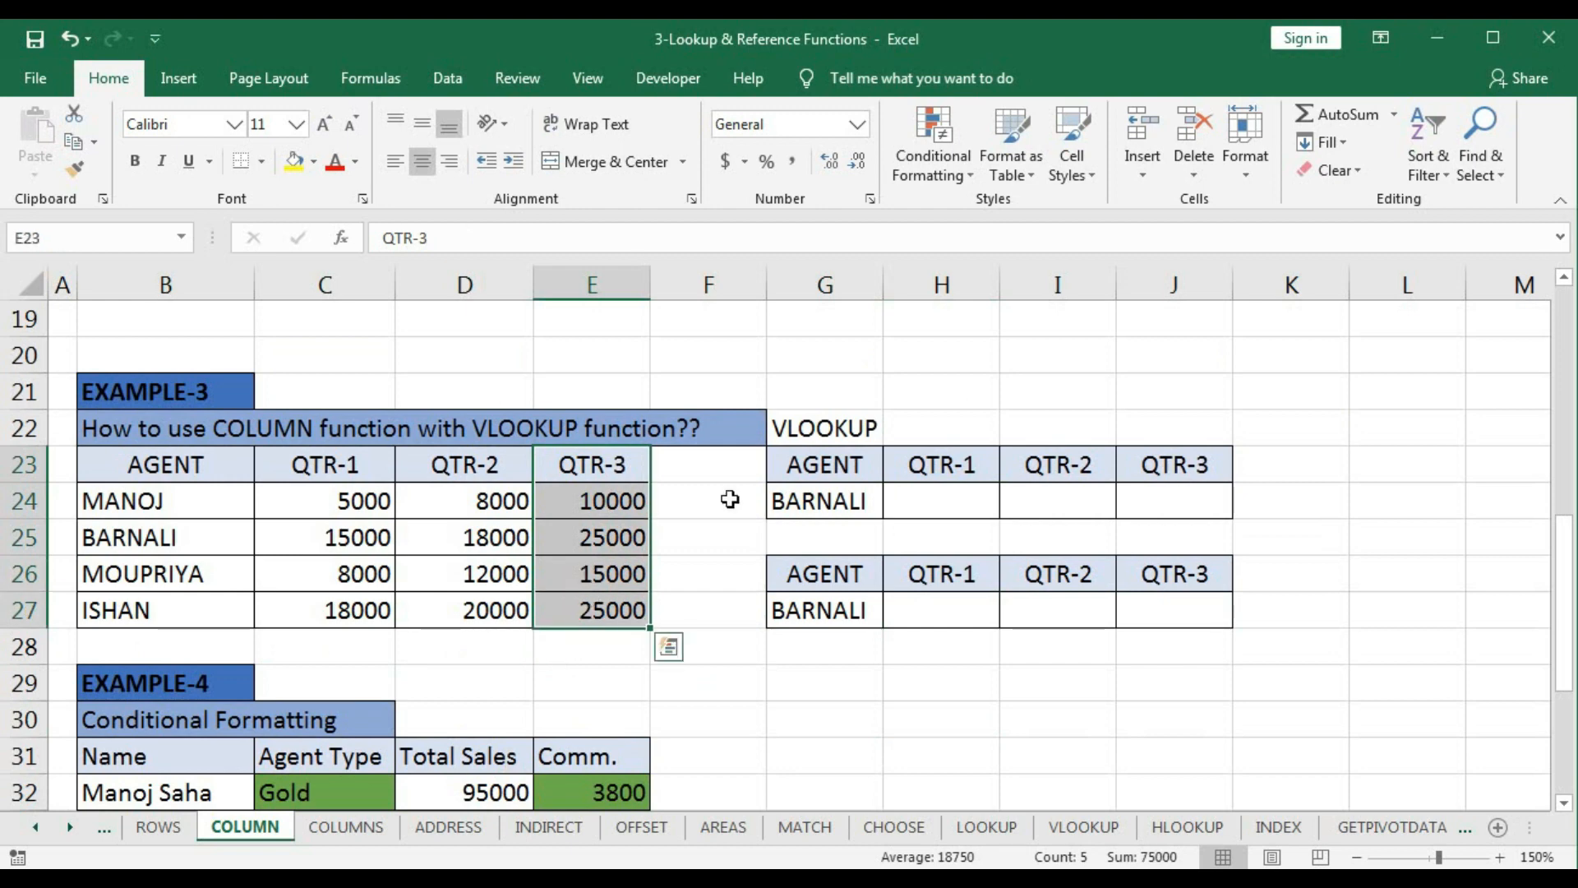
Step: Review the first VLOOKUP table's agent cell G24, its list of selectable agents and the quarter cells H24:J24
{"action": "left_click", "coordinate": [831, 504]}
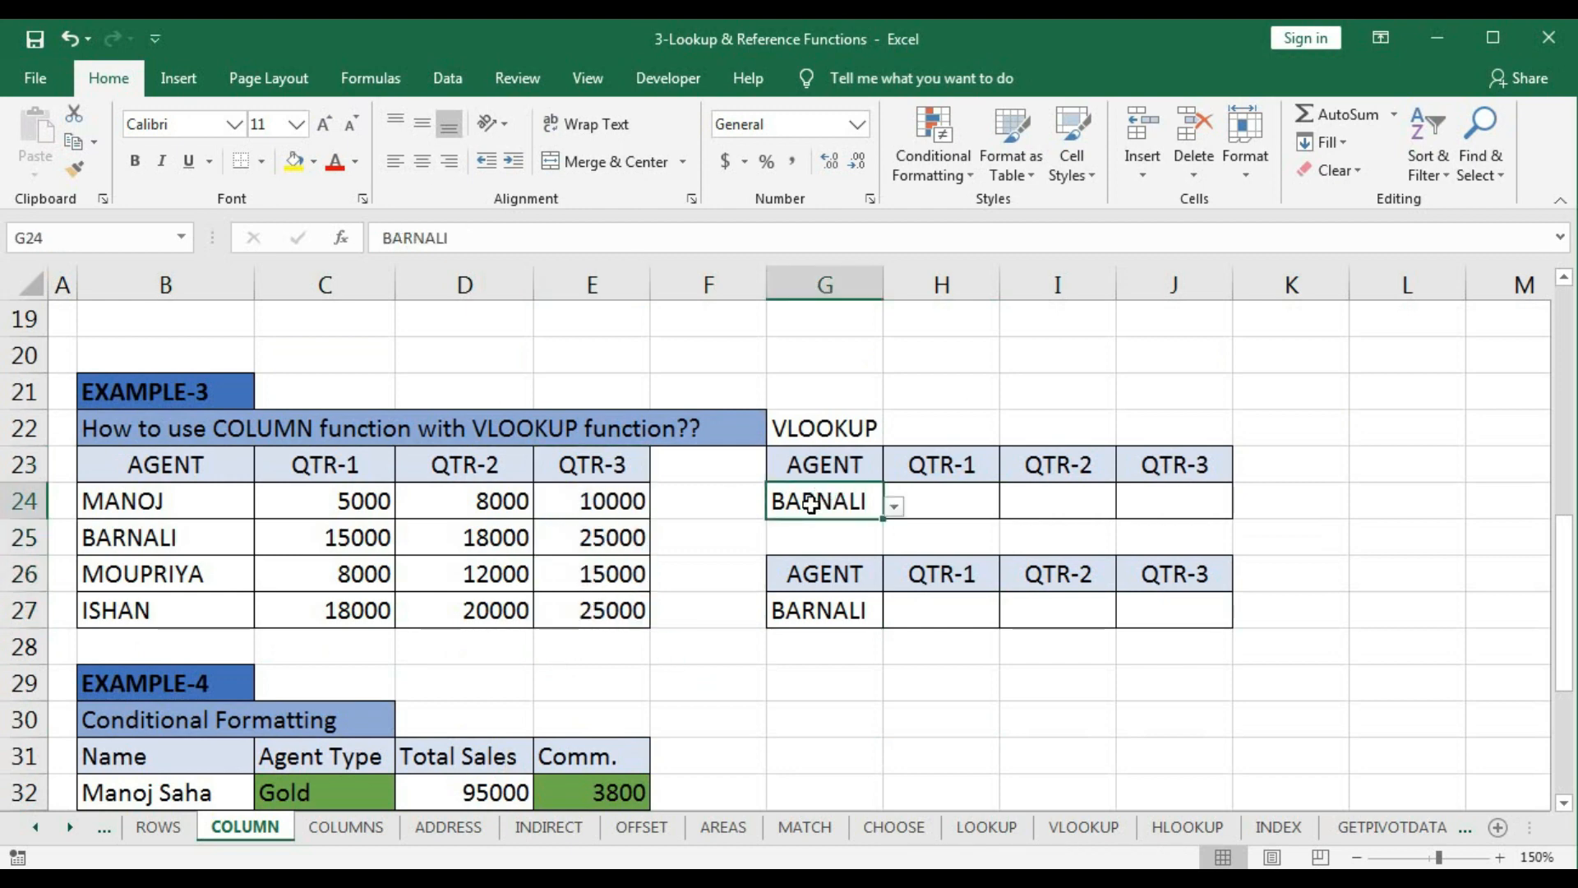
{"action": "left_click", "coordinate": [942, 498]}
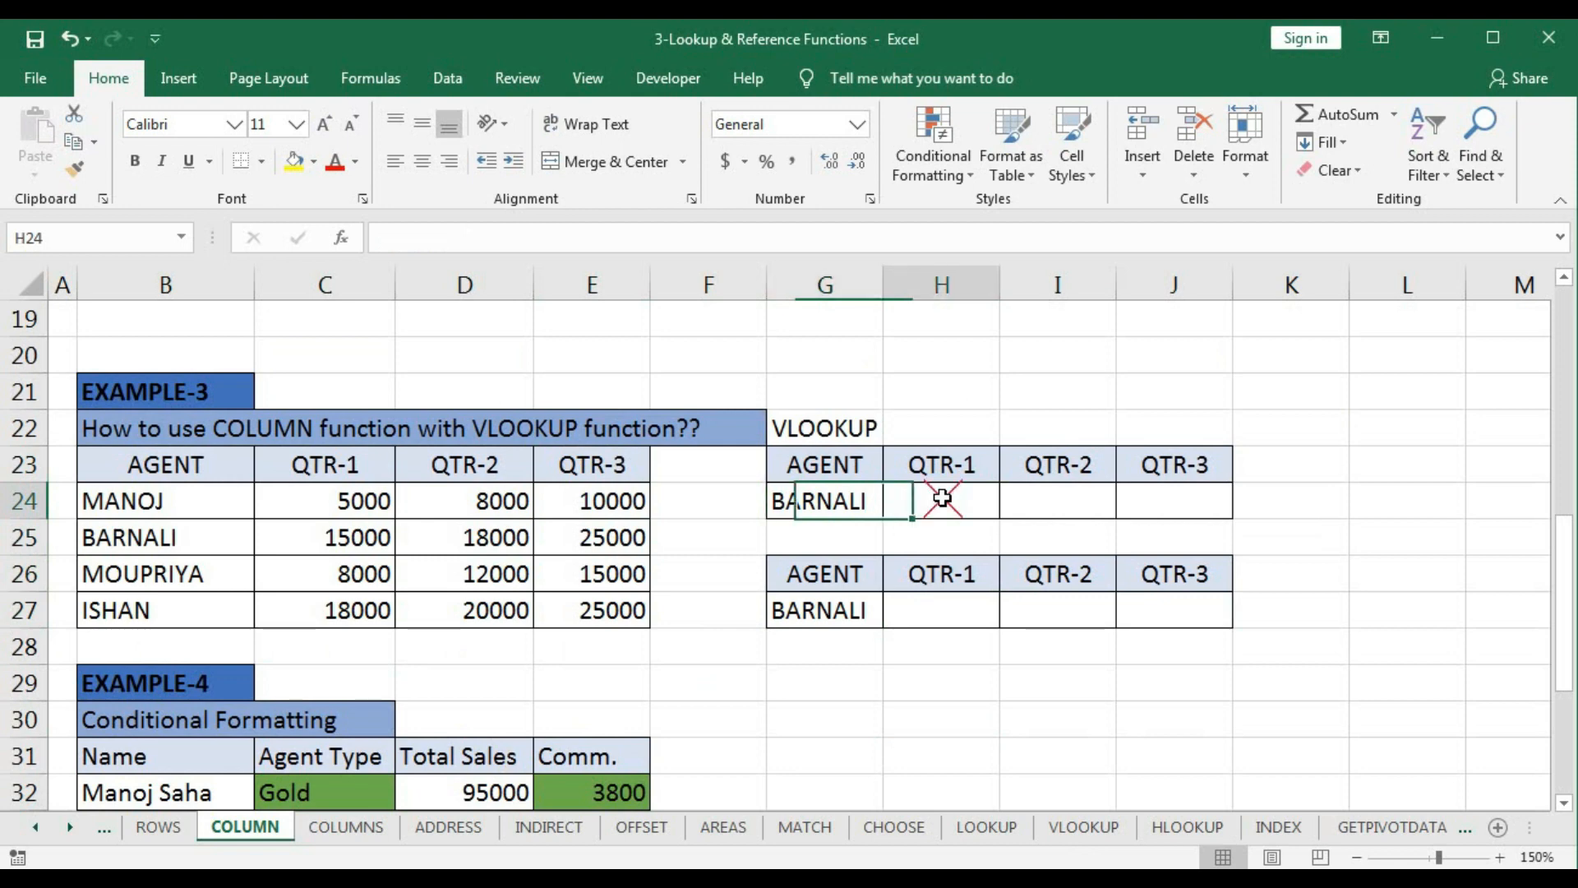
{"action": "left_click", "coordinate": [1030, 498]}
{"action": "left_click", "coordinate": [1143, 498]}
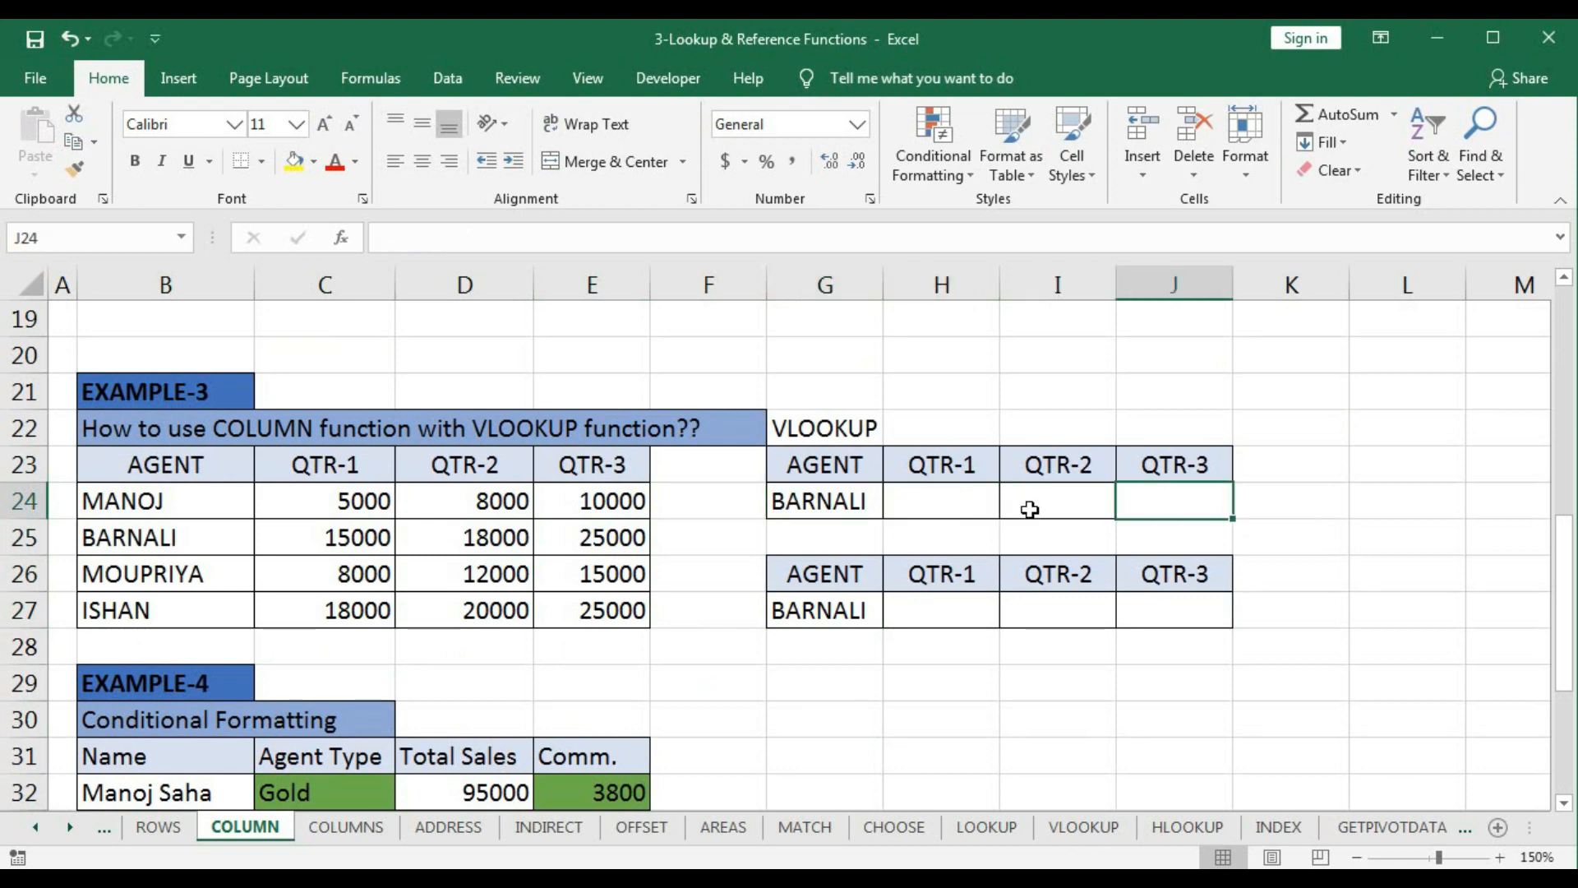
{"action": "left_click", "coordinate": [822, 498]}
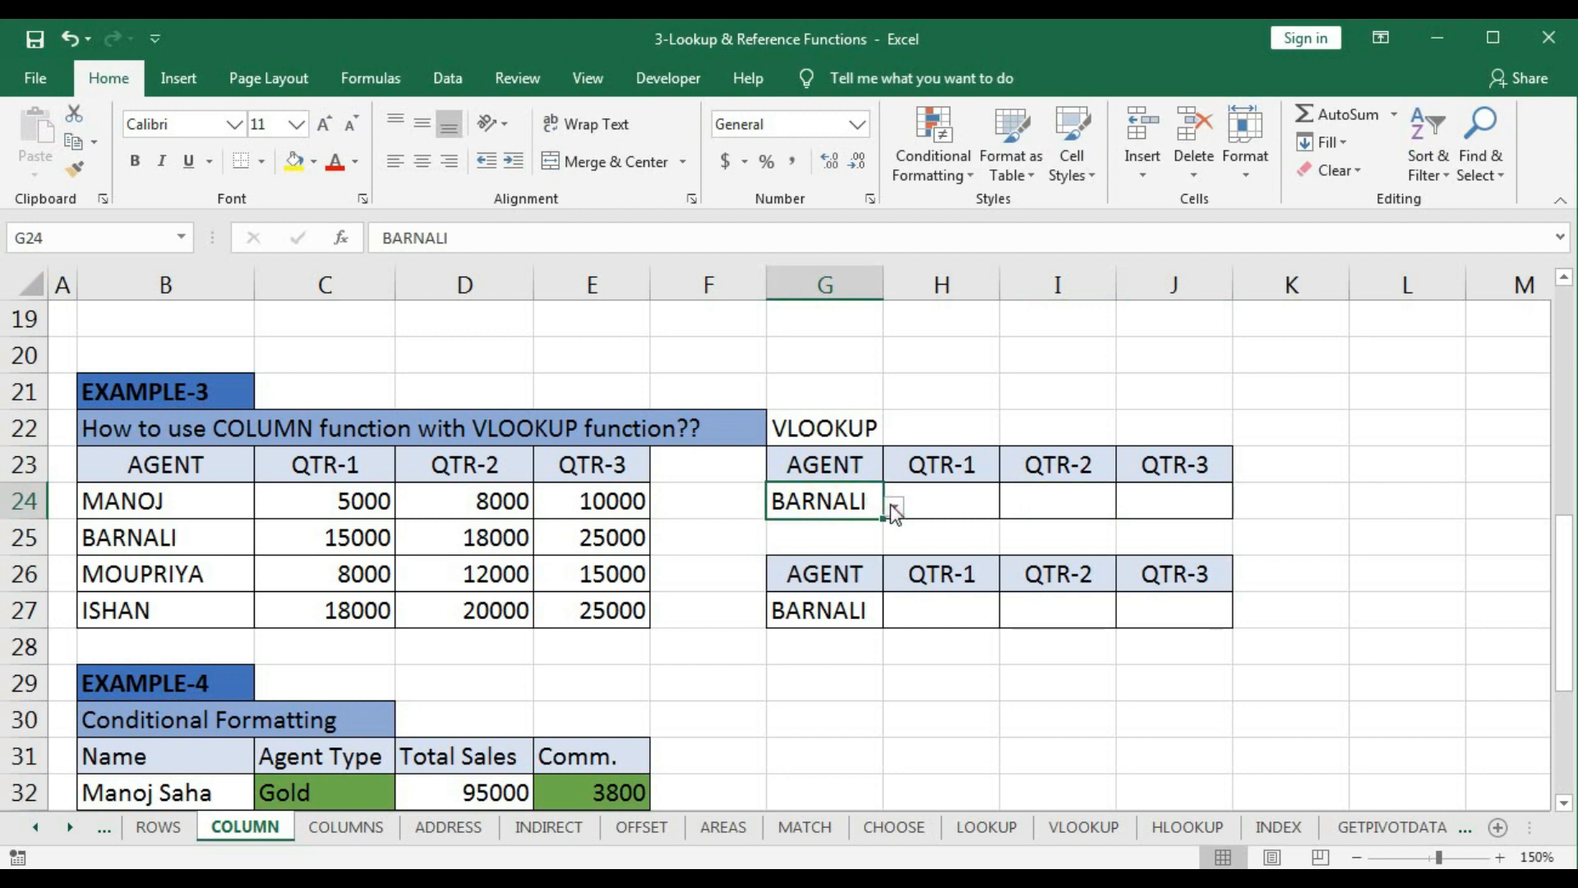
{"action": "left_click", "coordinate": [893, 508]}
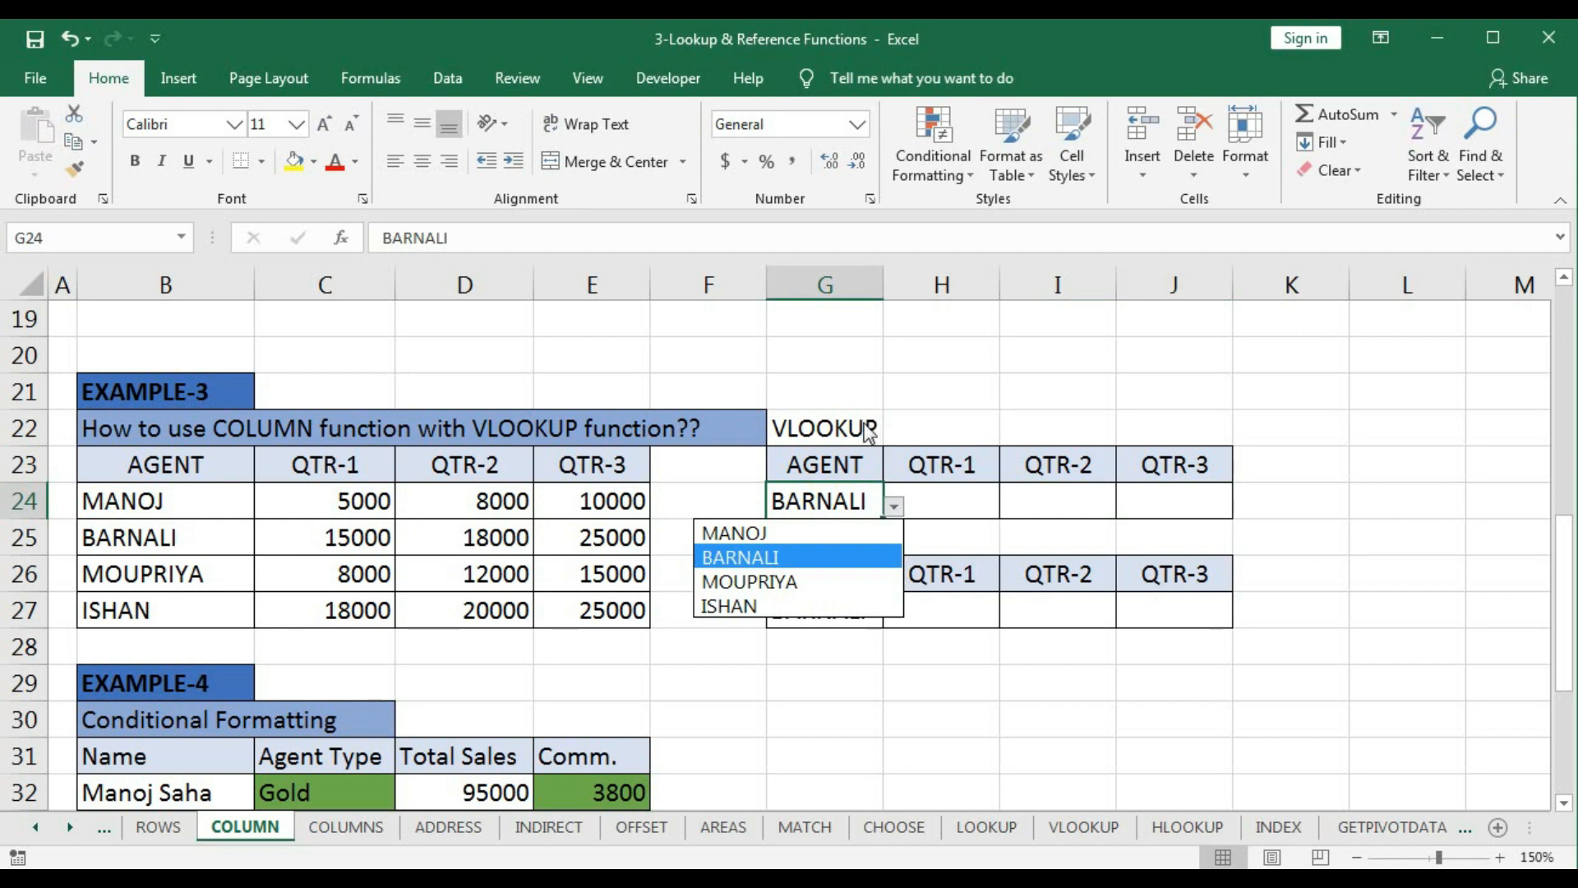
{"action": "left_click", "coordinate": [839, 488]}
{"action": "left_click", "coordinate": [911, 502]}
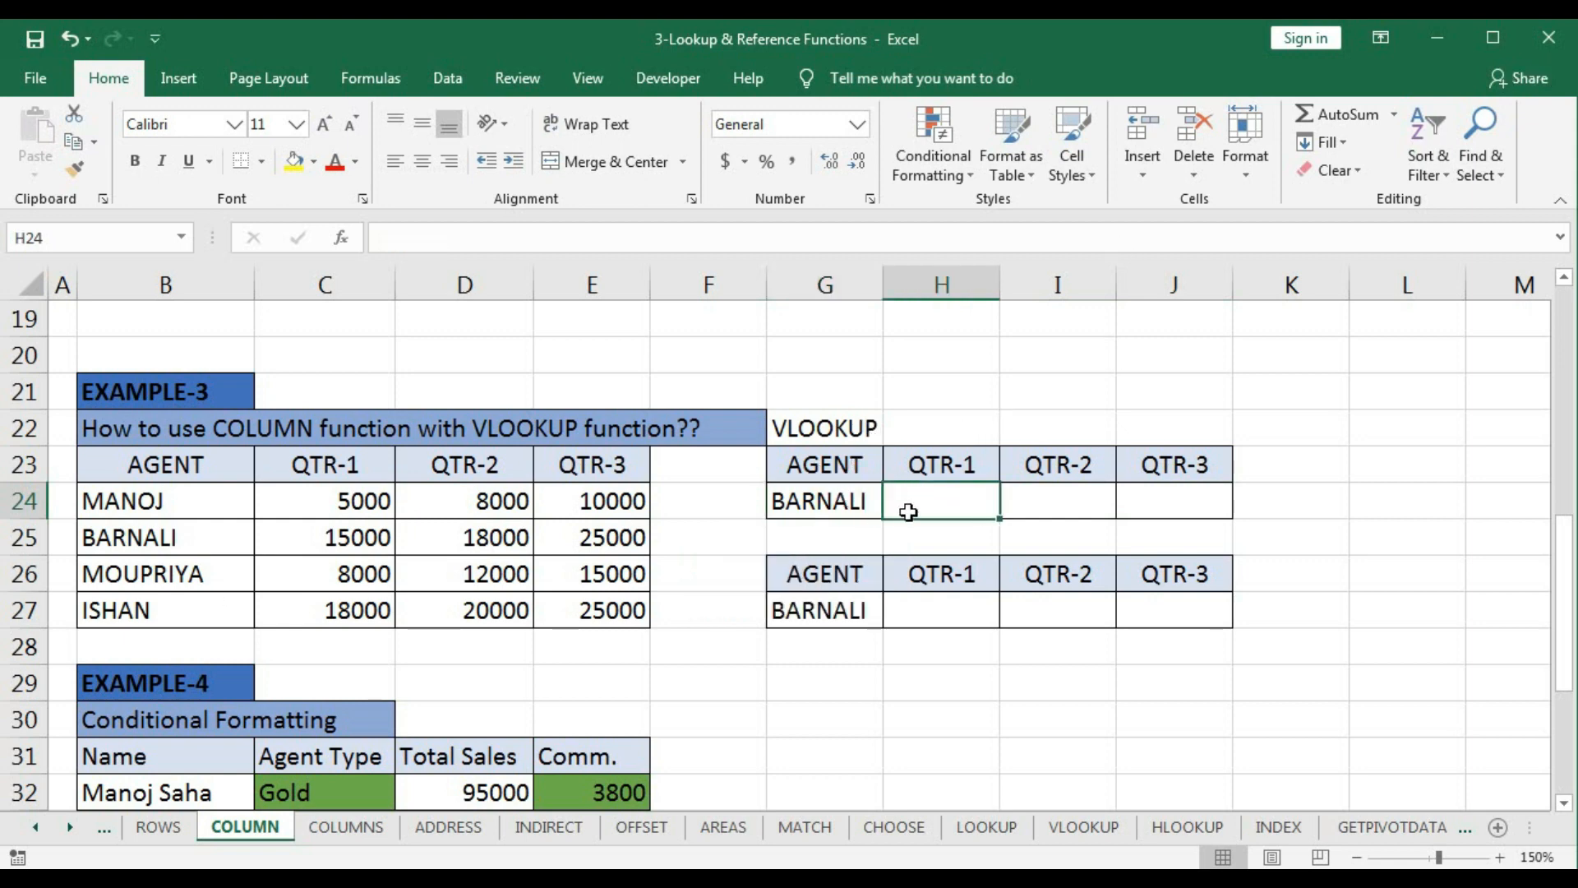
Step: Enter =VLOOKUP(G24,B24:E27,2,FALSE) in H24 to look up the agent's QTR-1 figure with an exact match
{"action": "type", "text": "="}
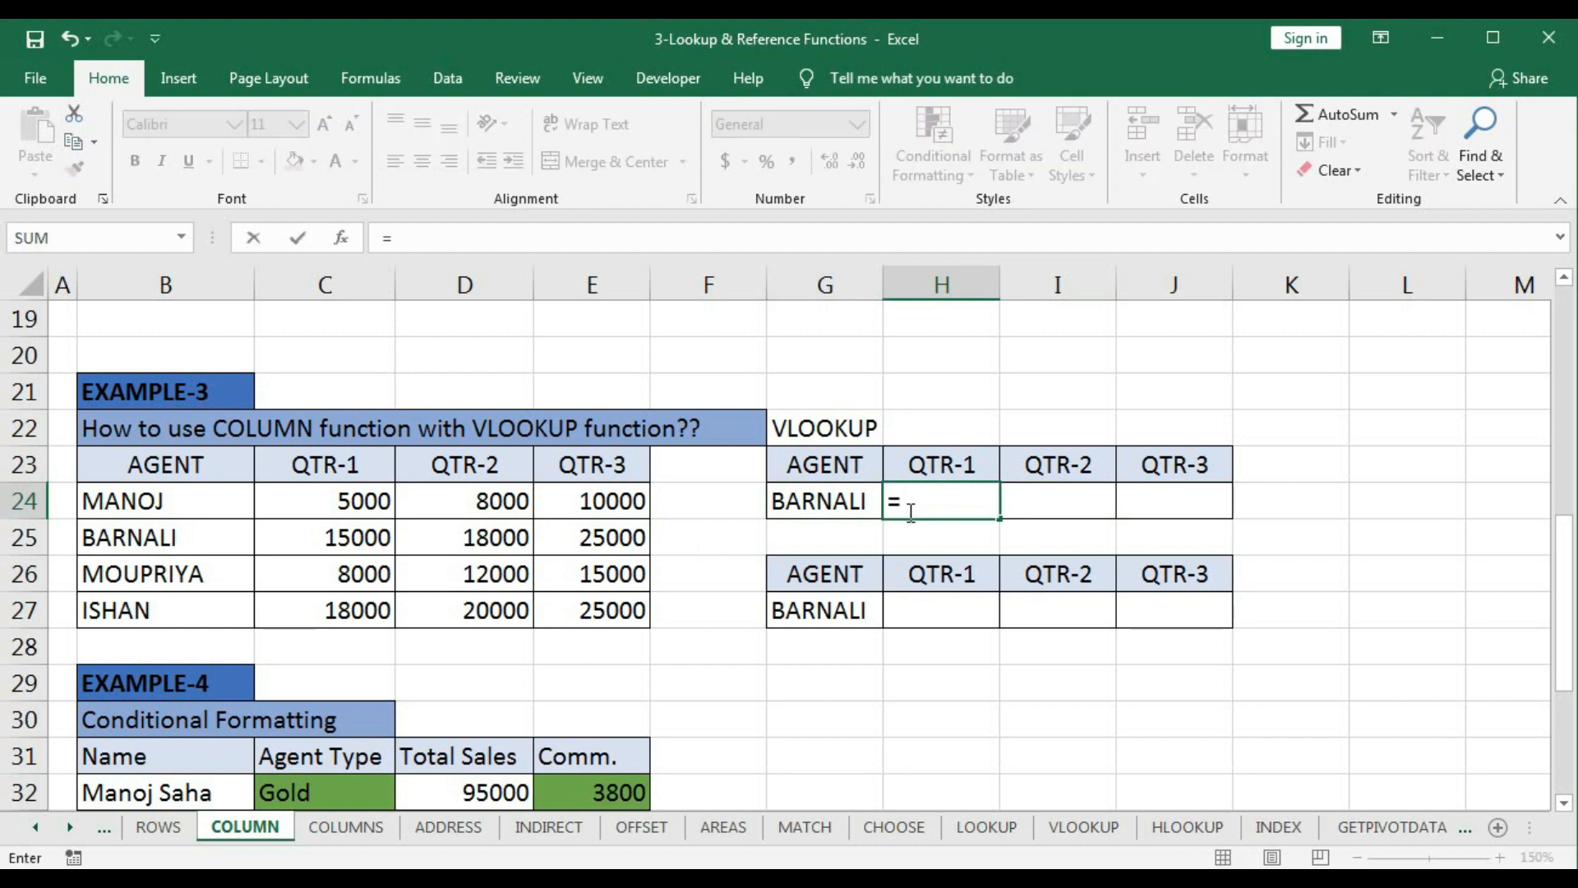
{"action": "type", "text": "vlo"}
{"action": "key", "text": "Tab"}
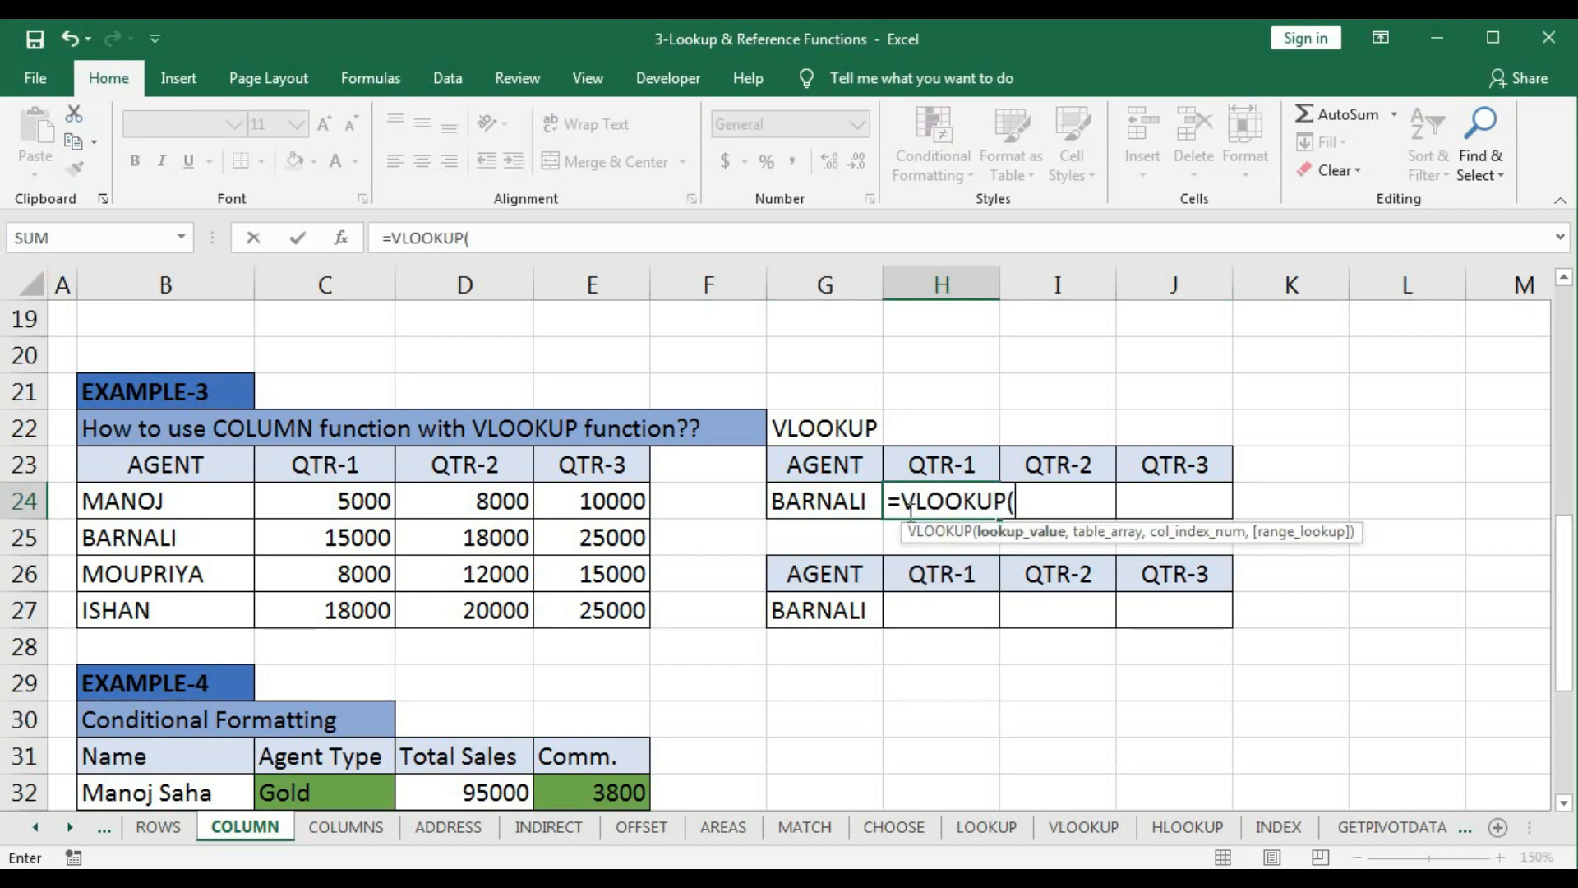
{"action": "left_click", "coordinate": [819, 500]}
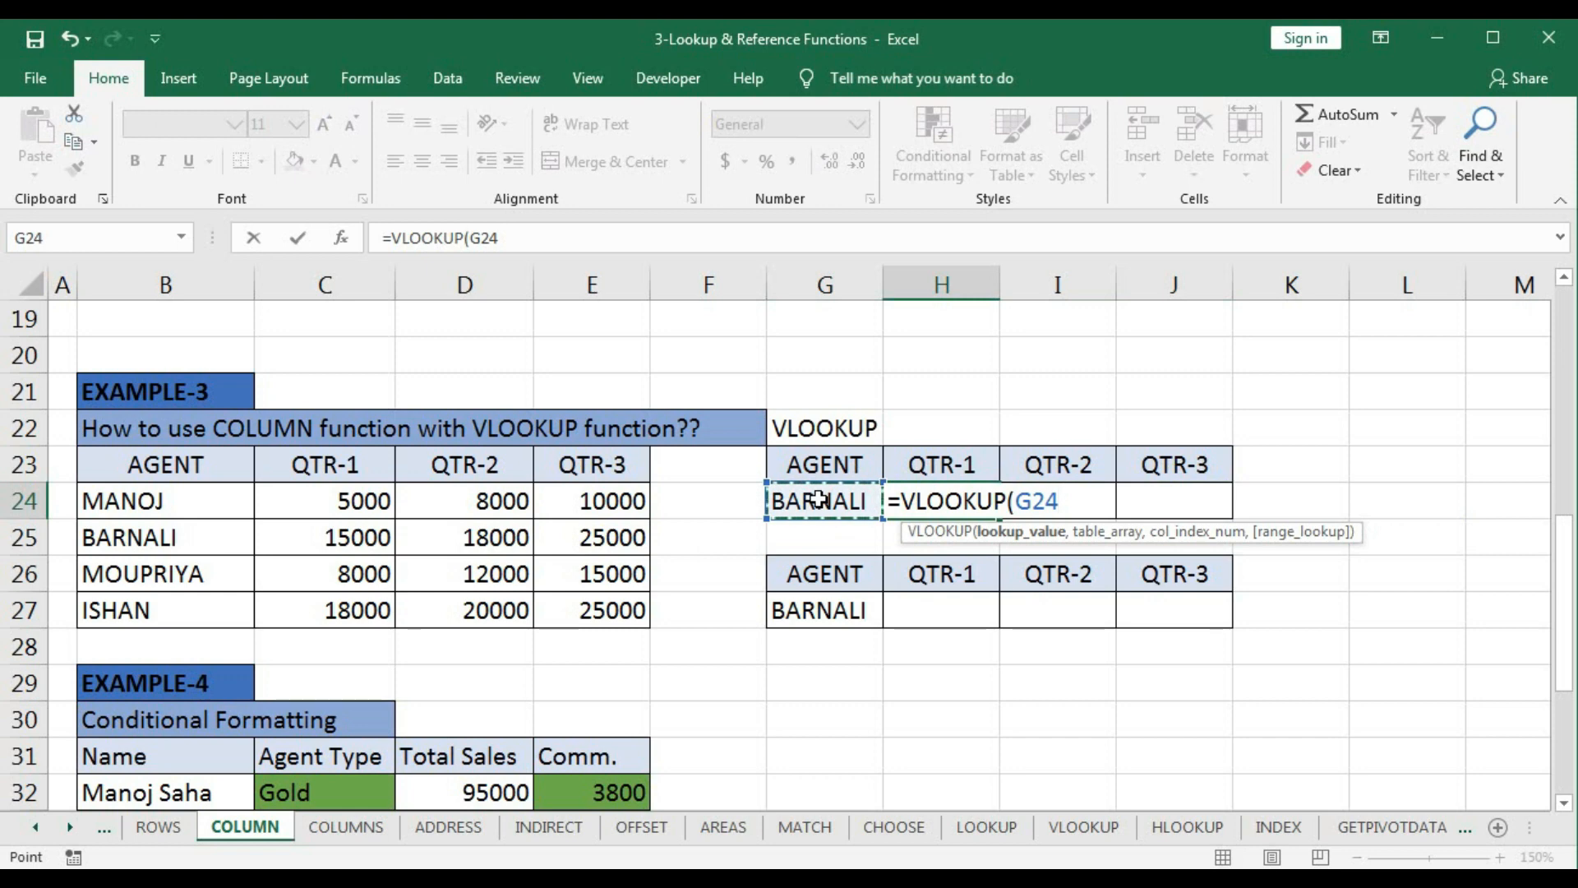
{"action": "type", "text": ","}
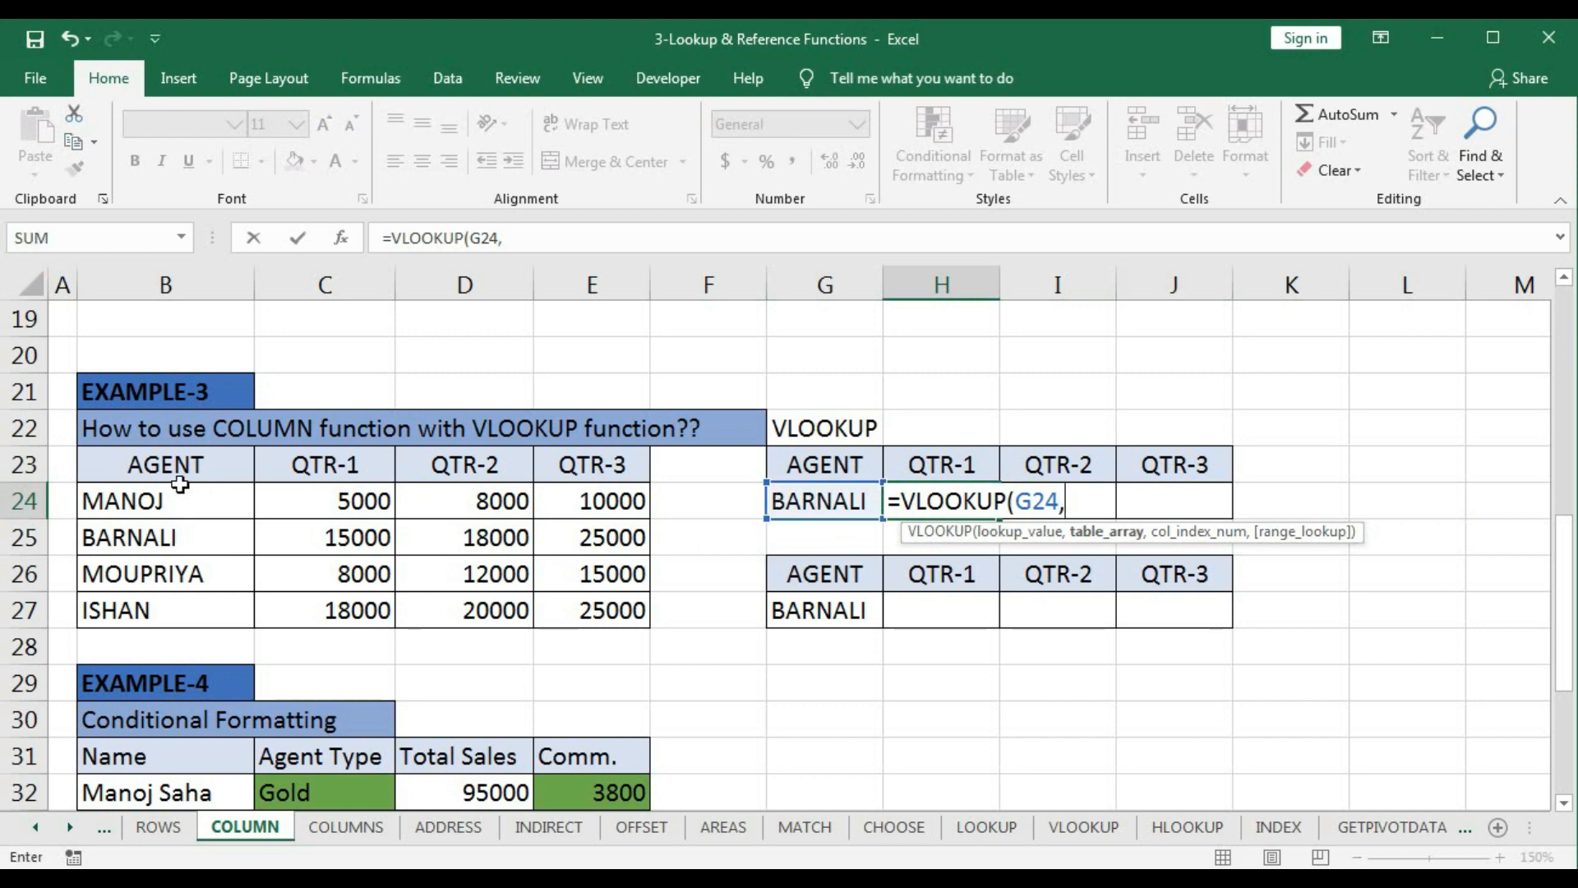
{"action": "left_click_drag", "start_coordinate": [127, 503], "coordinate": [581, 606]}
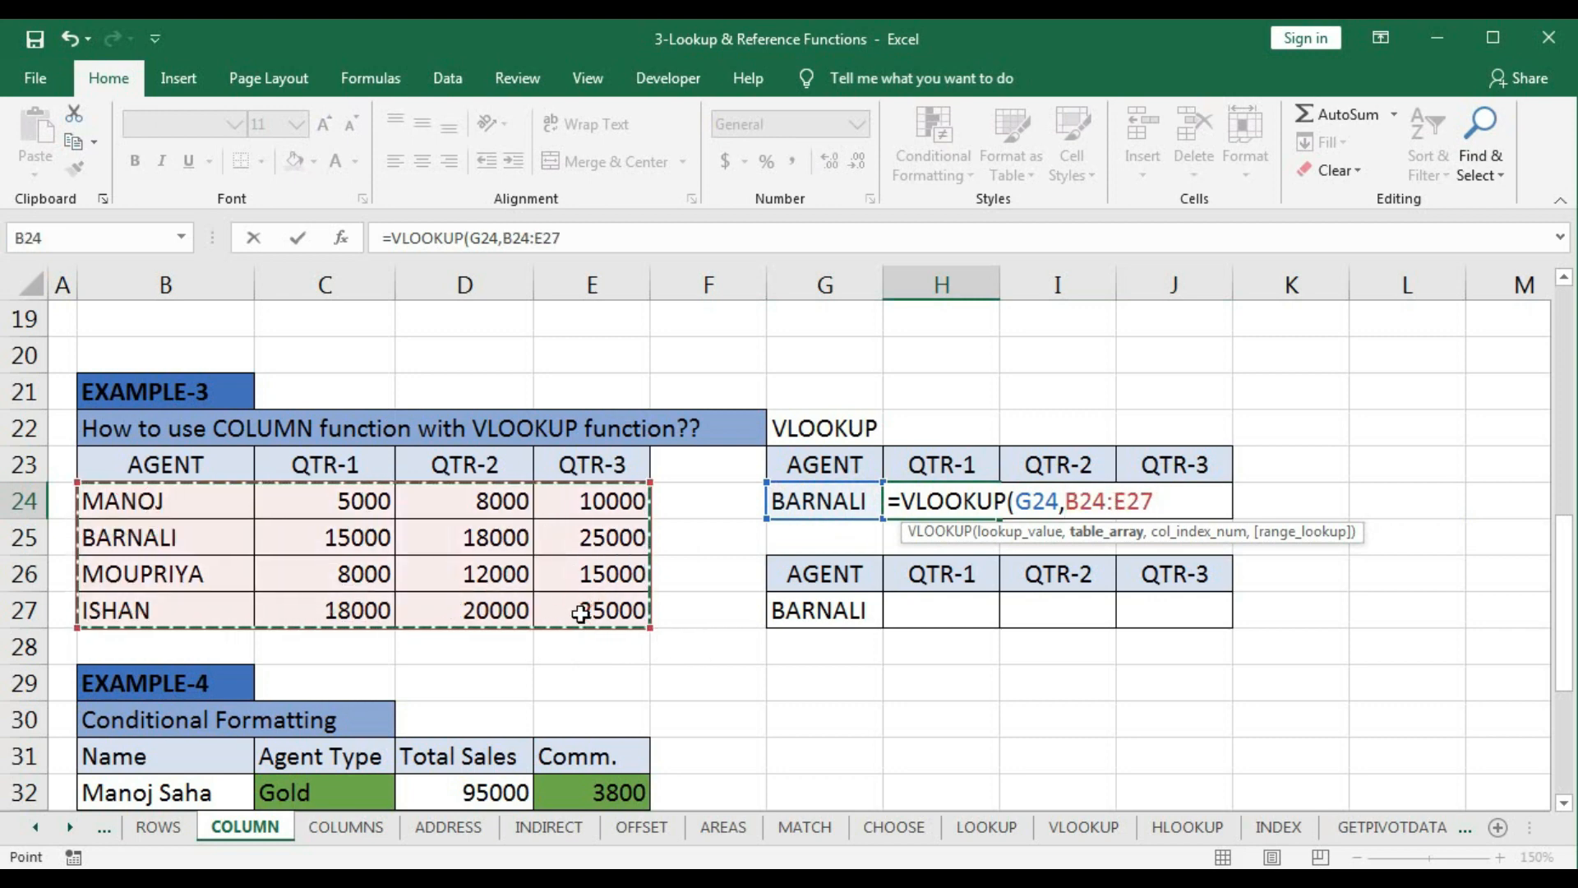
{"action": "type", "text": ","}
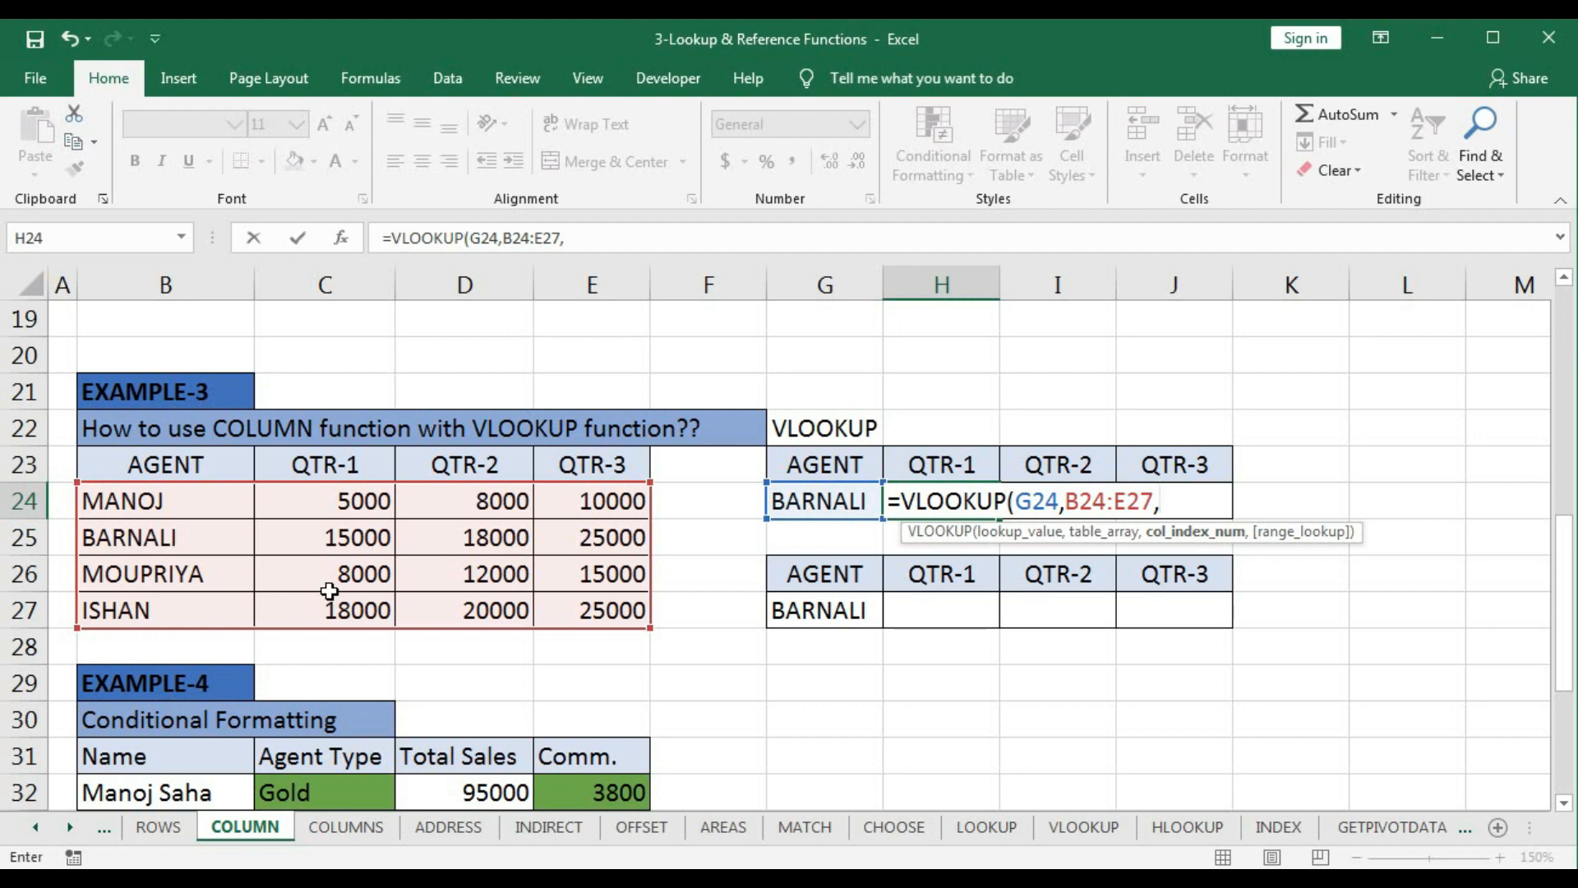
{"action": "type", "text": "2,"}
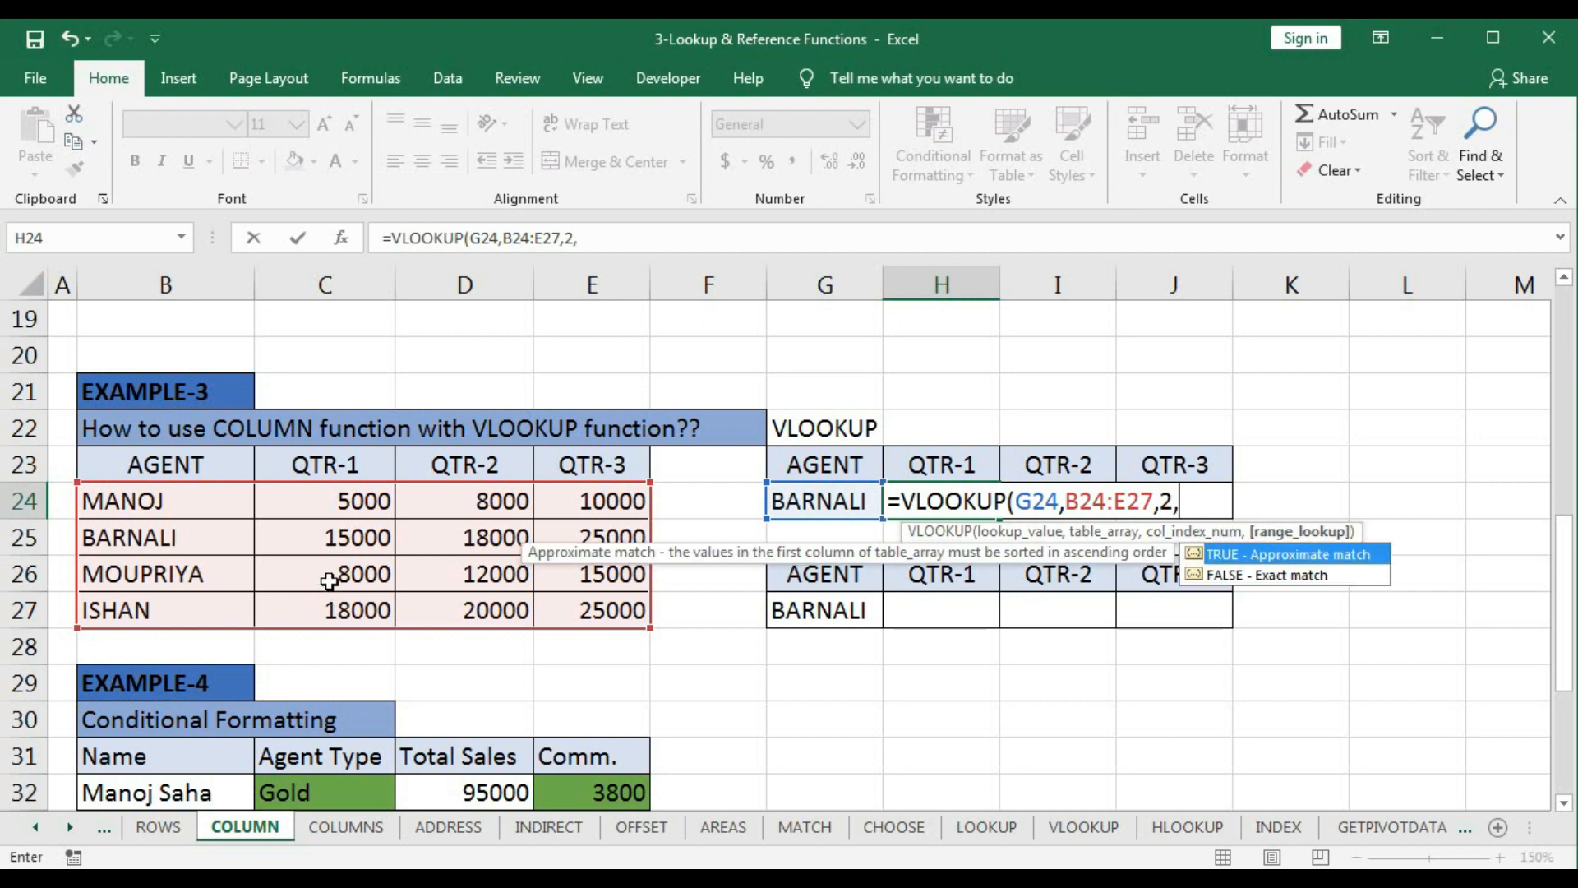
{"action": "key", "text": "Down"}
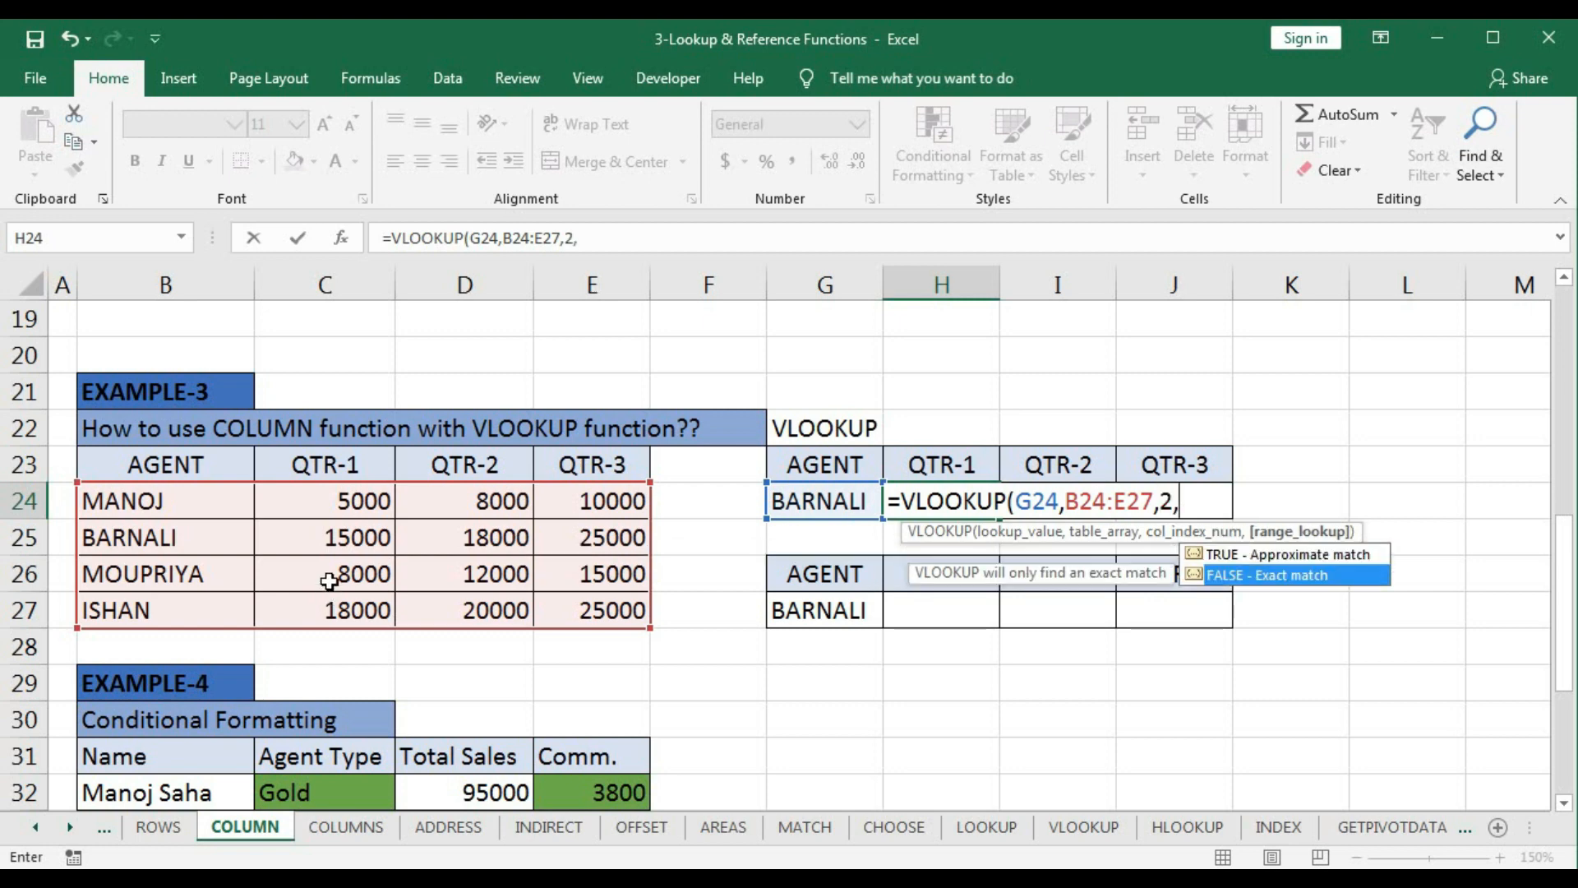
{"action": "key", "text": "Tab"}
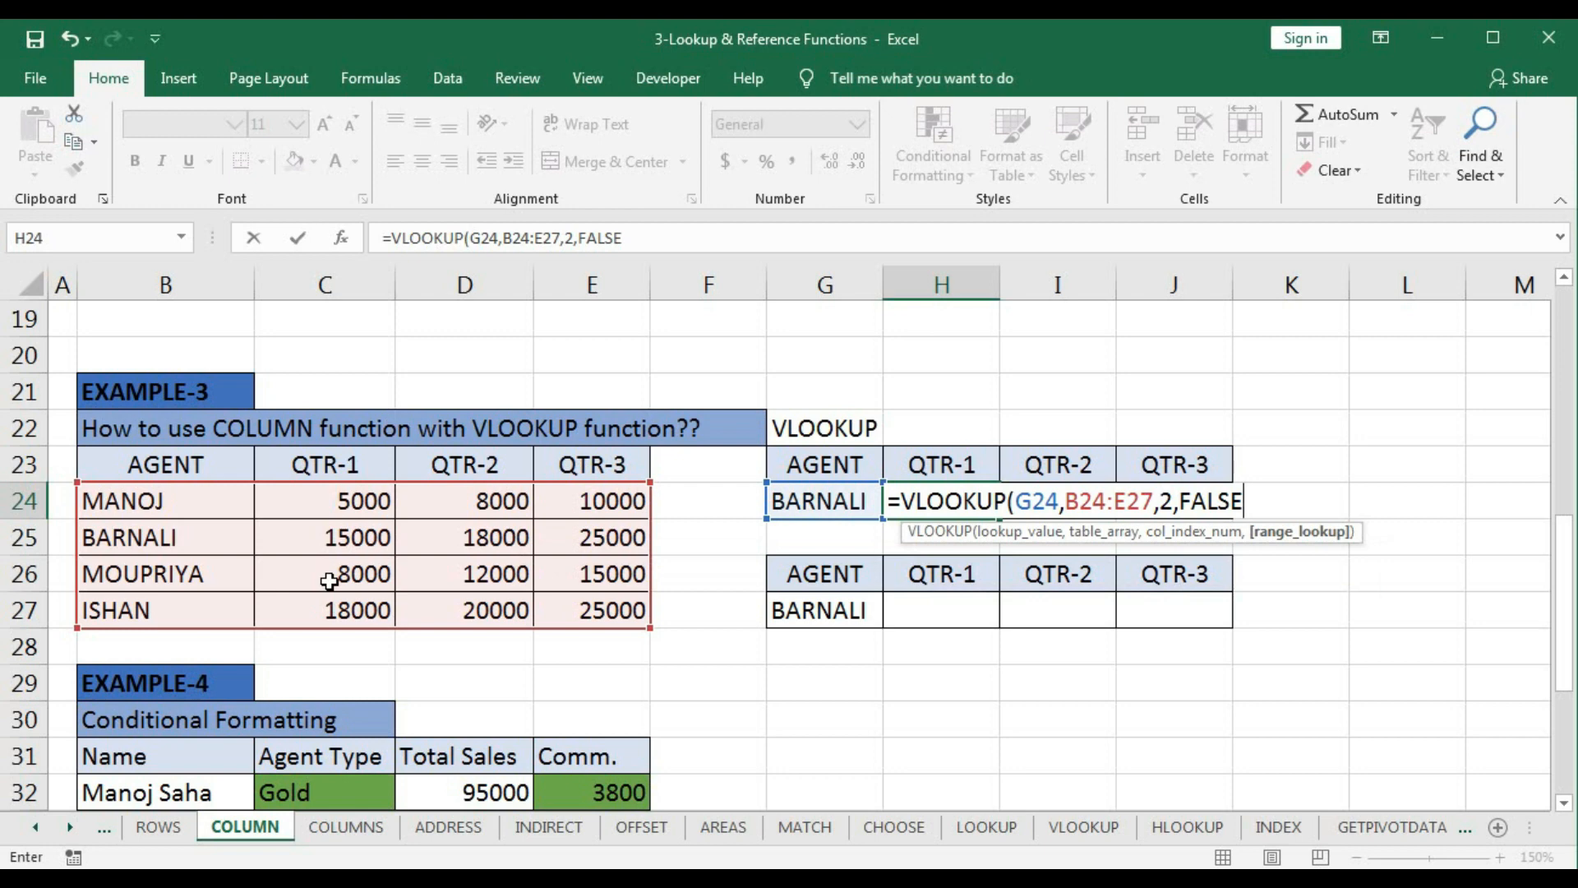
{"action": "type", "text": ")"}
{"action": "key", "text": "Return"}
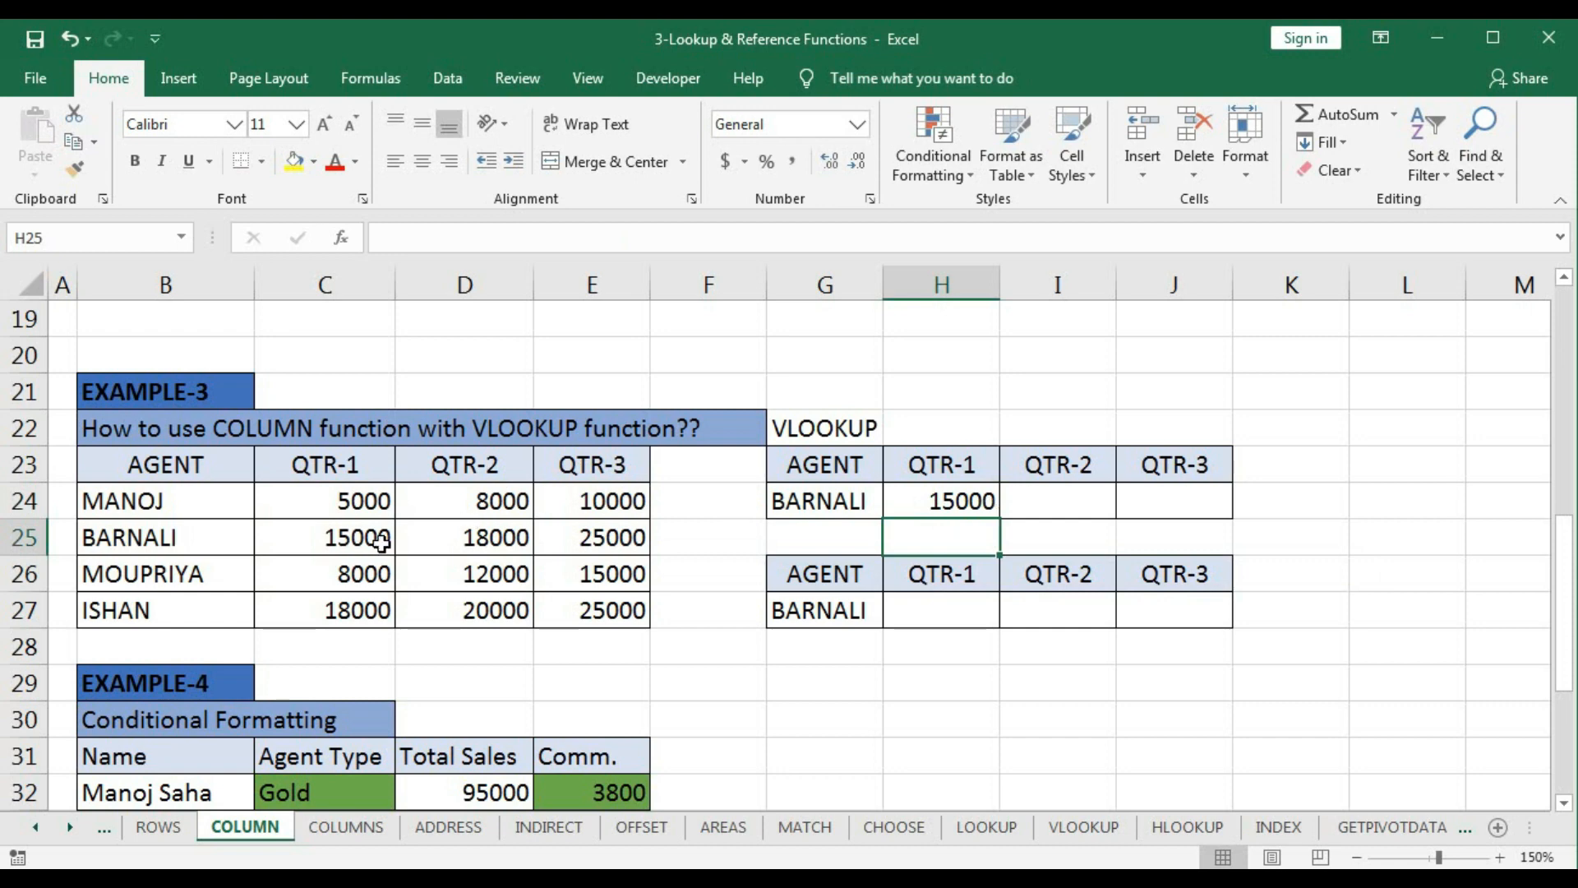
Step: Make the G24 and B24:E27 references in the H24 formula absolute and fill it across through J24
{"action": "left_click", "coordinate": [1048, 508]}
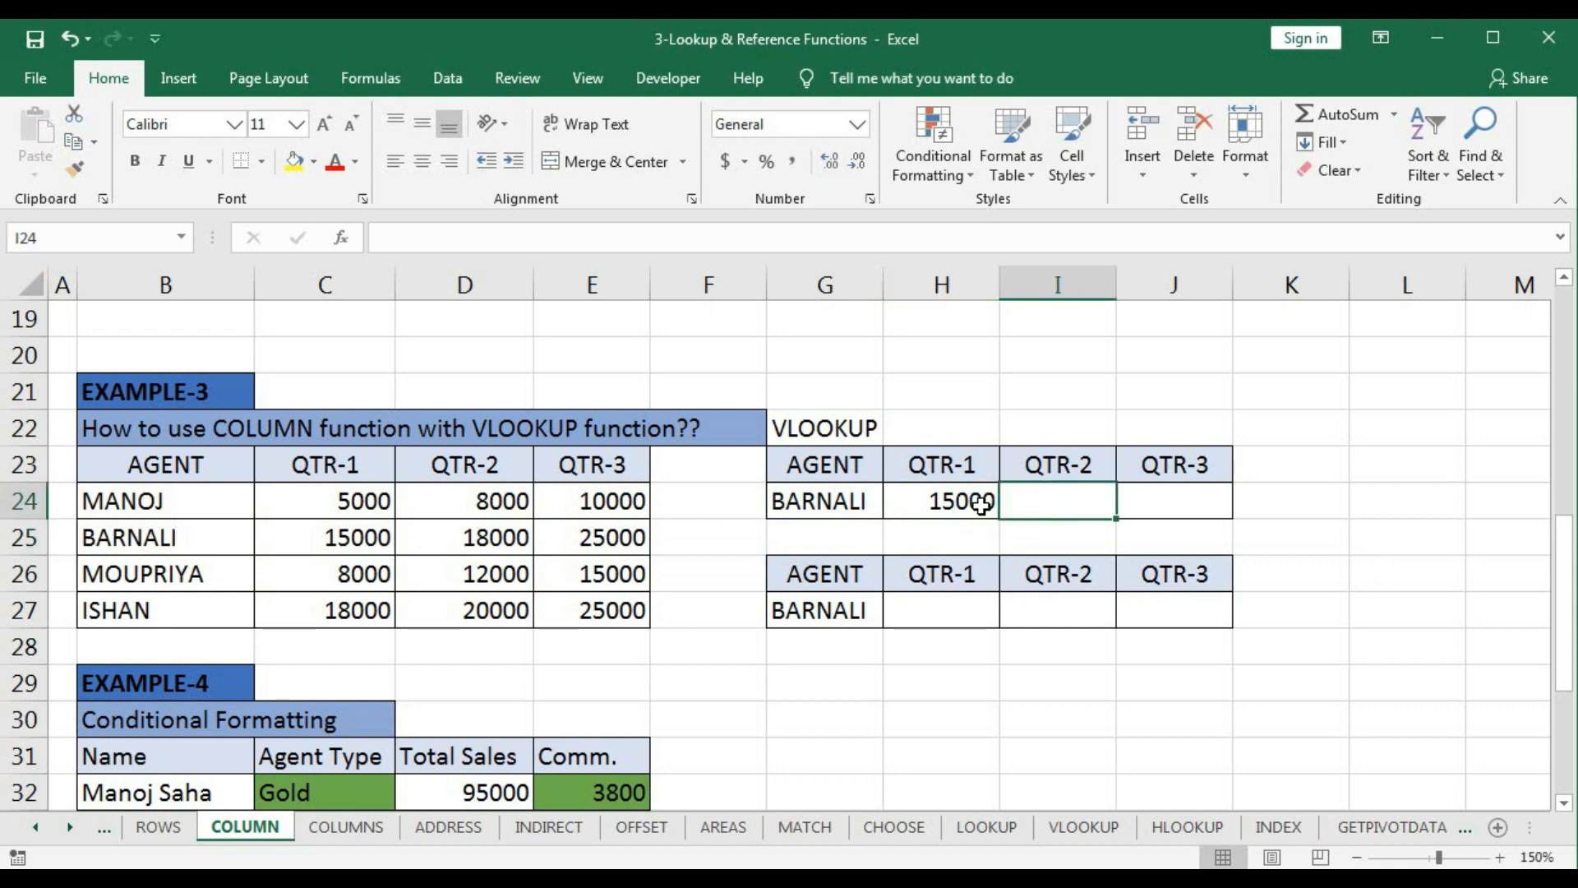
{"action": "left_click", "coordinate": [965, 503]}
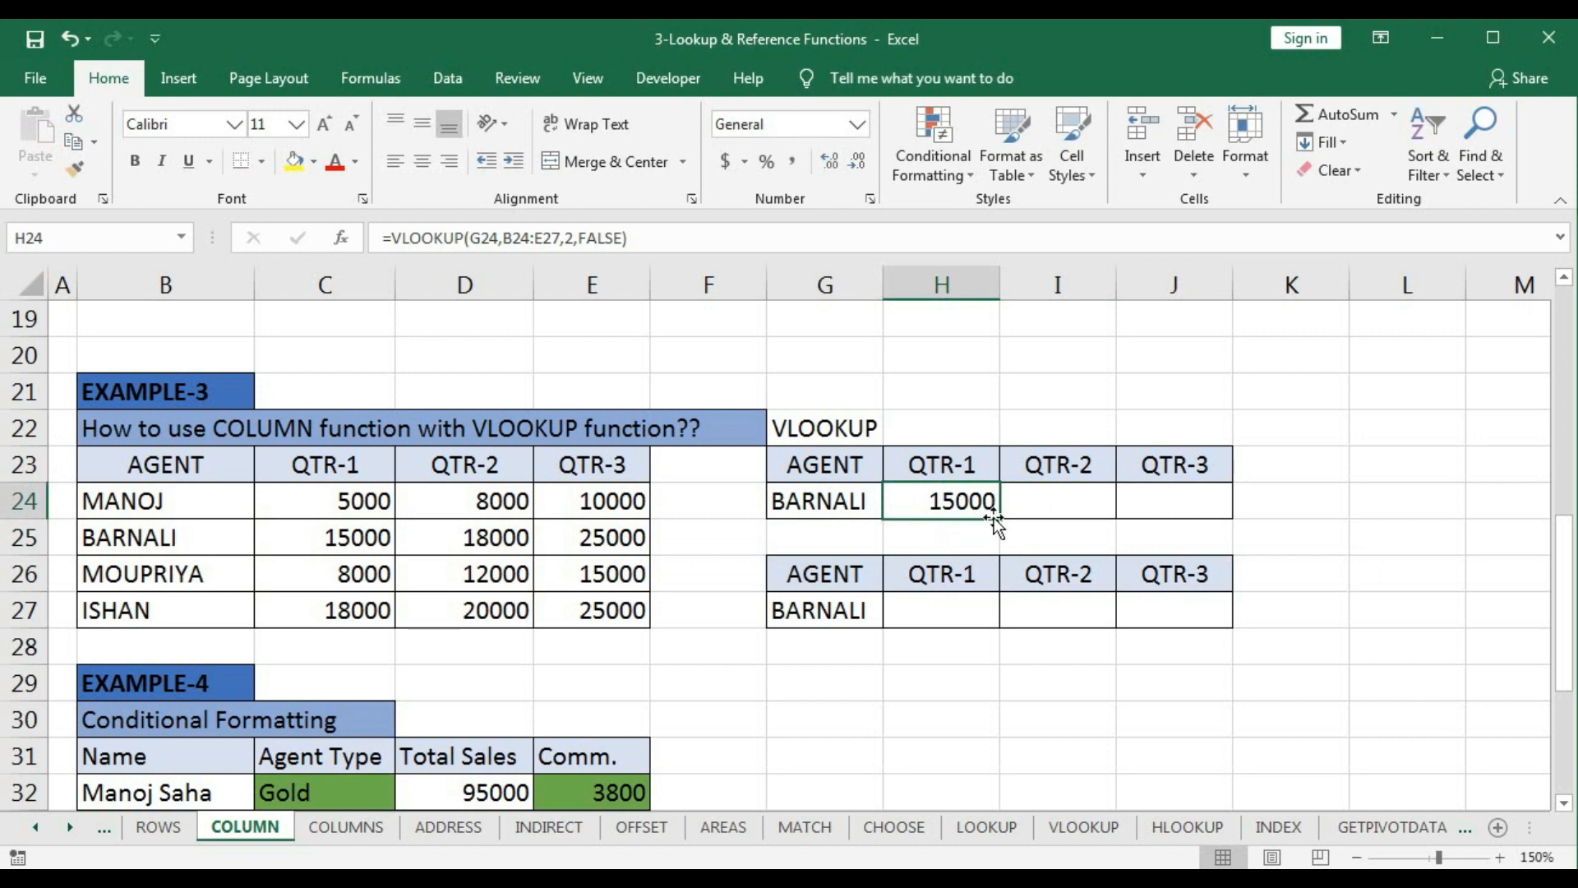
{"action": "double_click", "coordinate": [993, 510]}
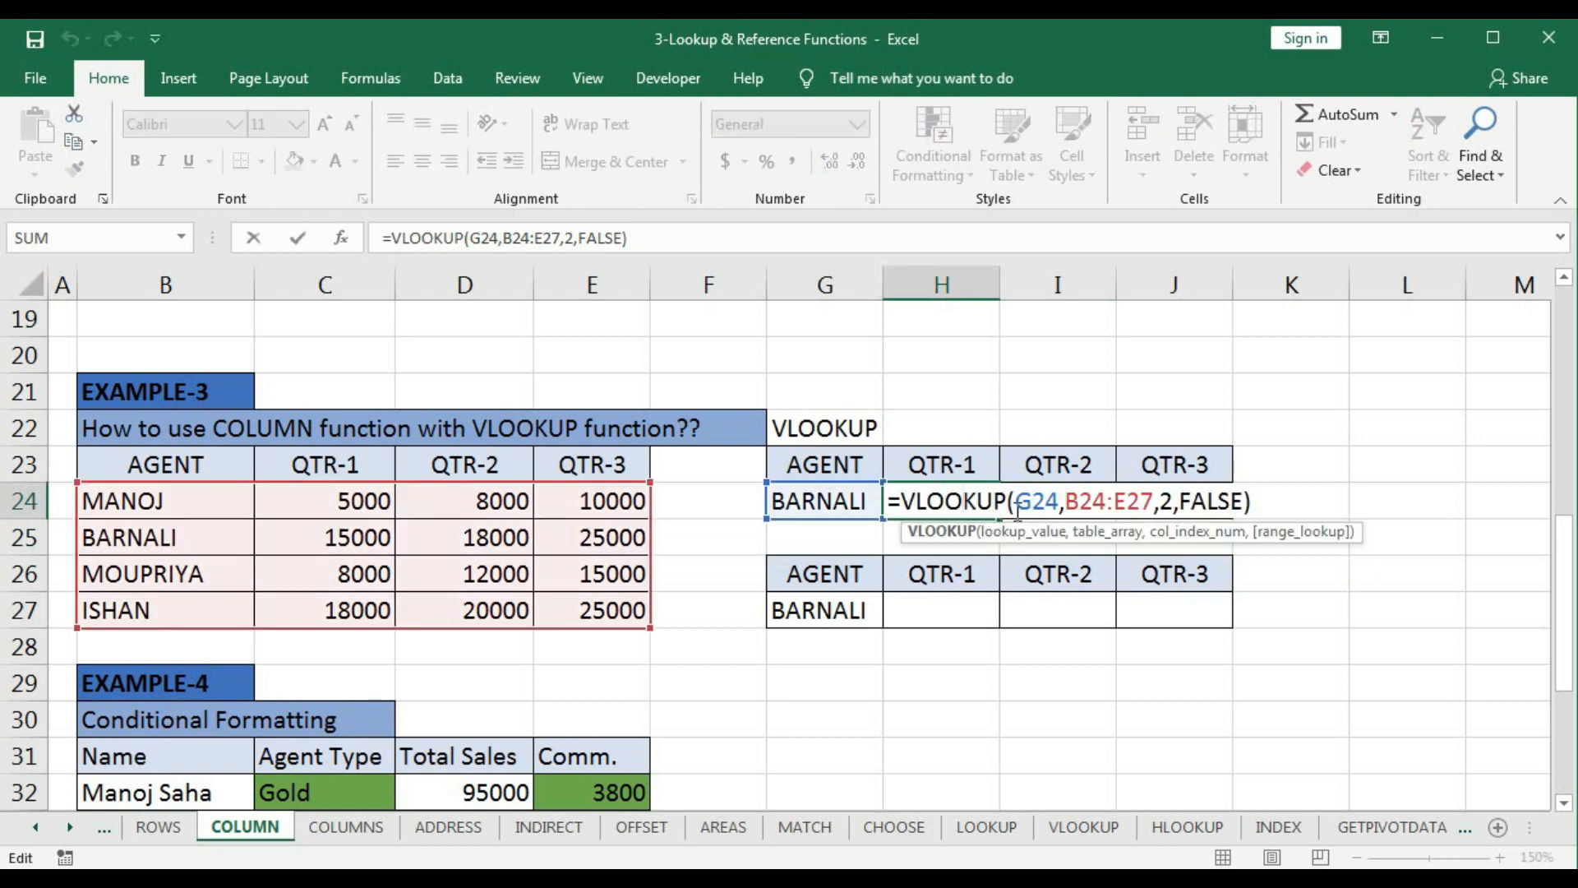
{"action": "left_click", "coordinate": [1097, 532]}
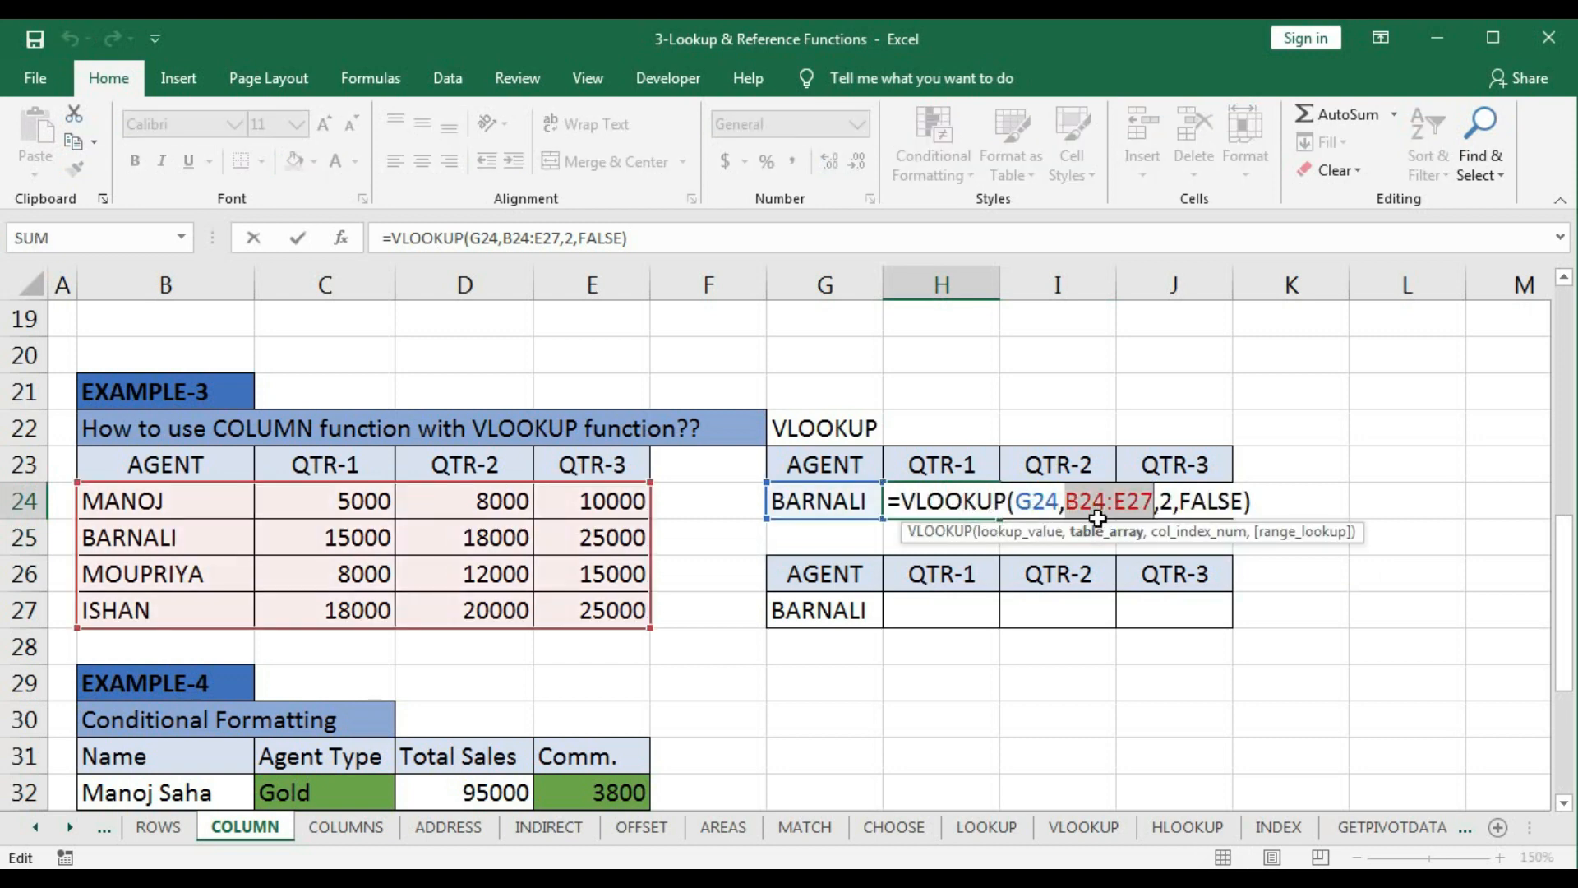
{"action": "key", "text": "F4"}
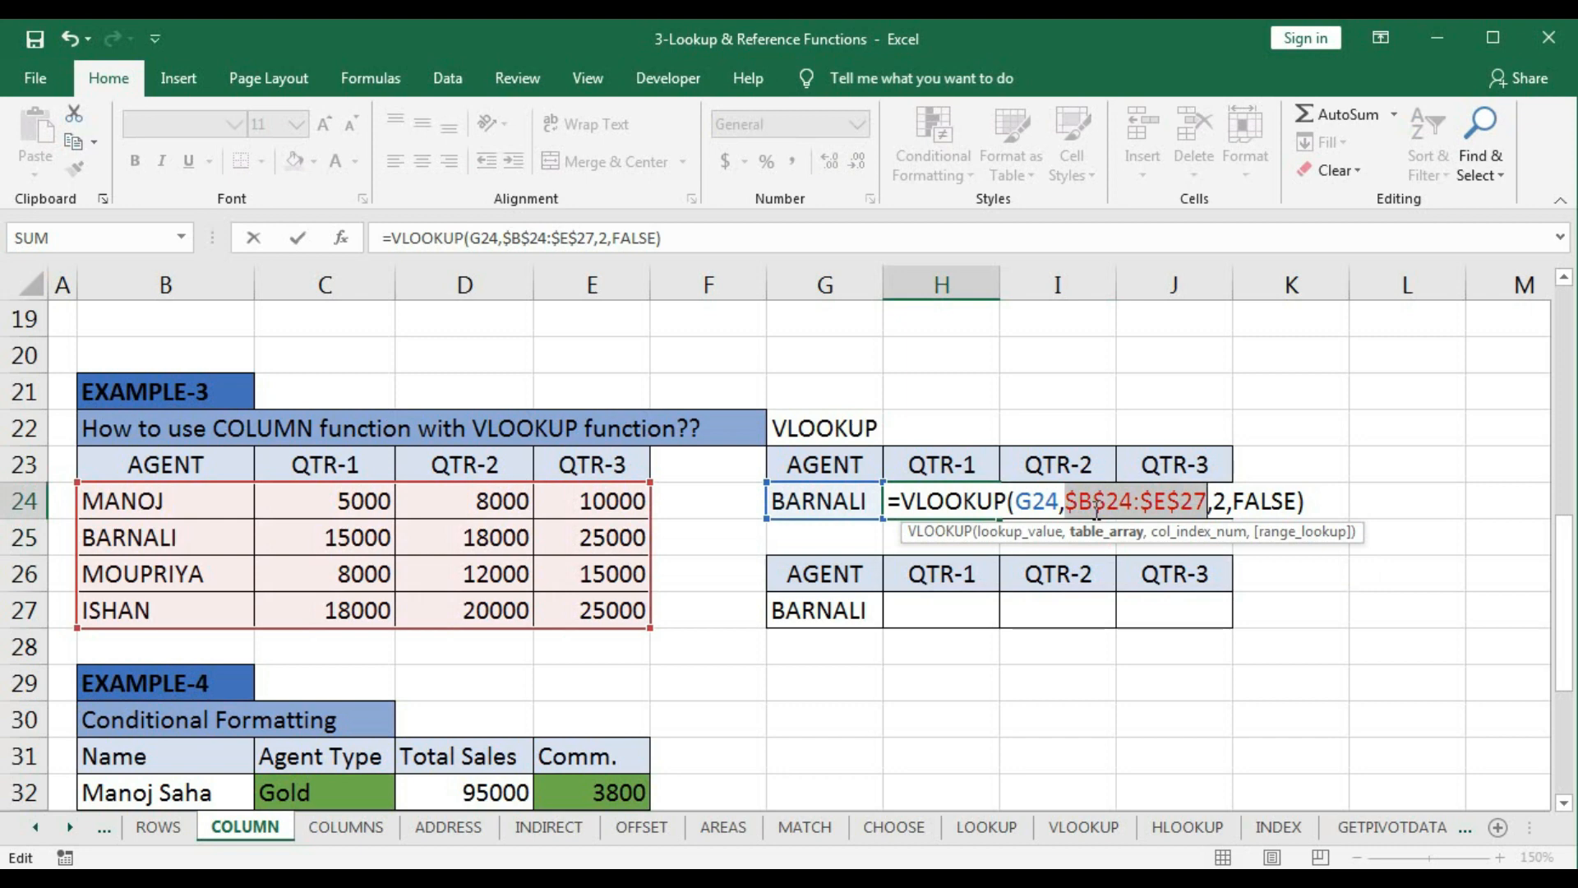
{"action": "left_click", "coordinate": [1033, 502]}
{"action": "key", "text": "F4"}
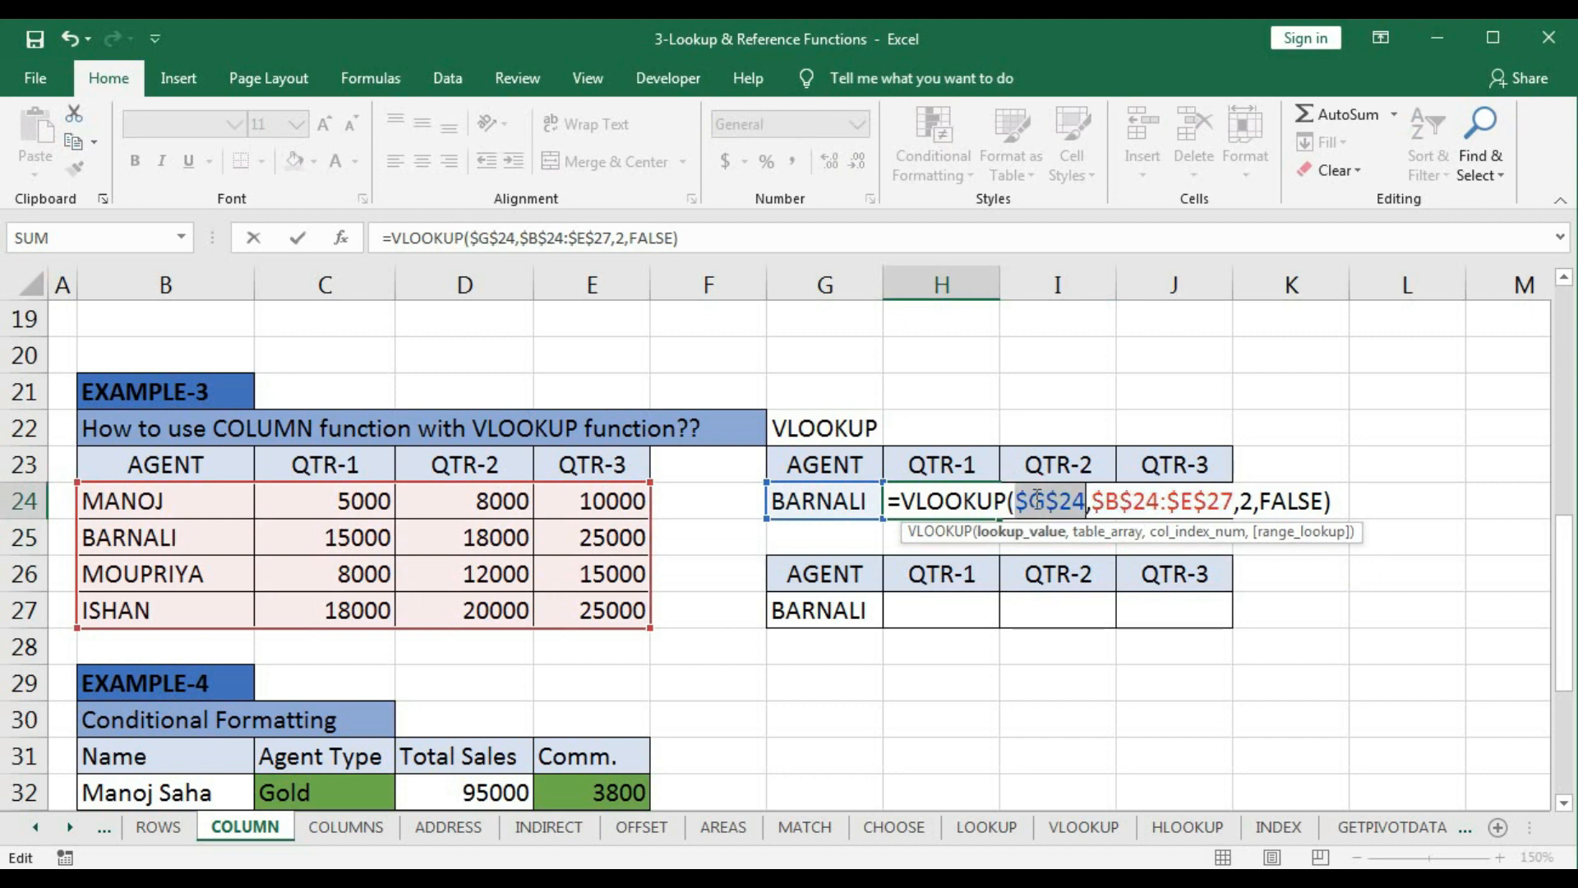
{"action": "key", "text": "Return"}
{"action": "left_click", "coordinate": [980, 506]}
{"action": "left_click_drag", "start_coordinate": [998, 516], "coordinate": [1229, 518]}
Step: Set the VLOOKUP column index number to 3 in I24 and to 4 in J24
{"action": "left_click", "coordinate": [1062, 503]}
{"action": "double_click", "coordinate": [1062, 503]}
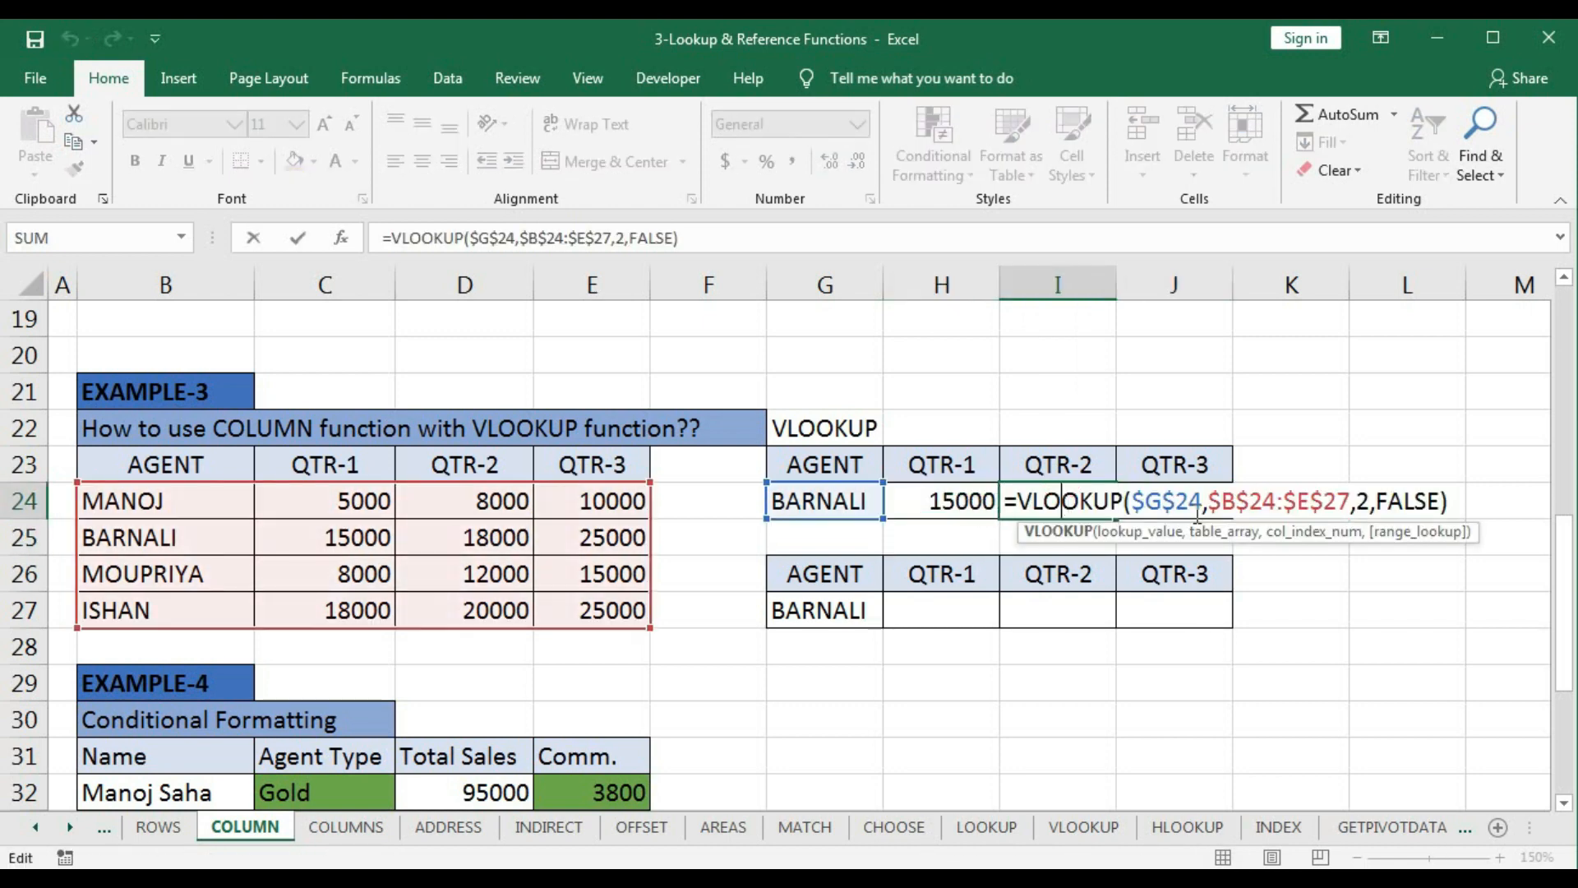
{"action": "double_click", "coordinate": [1363, 501]}
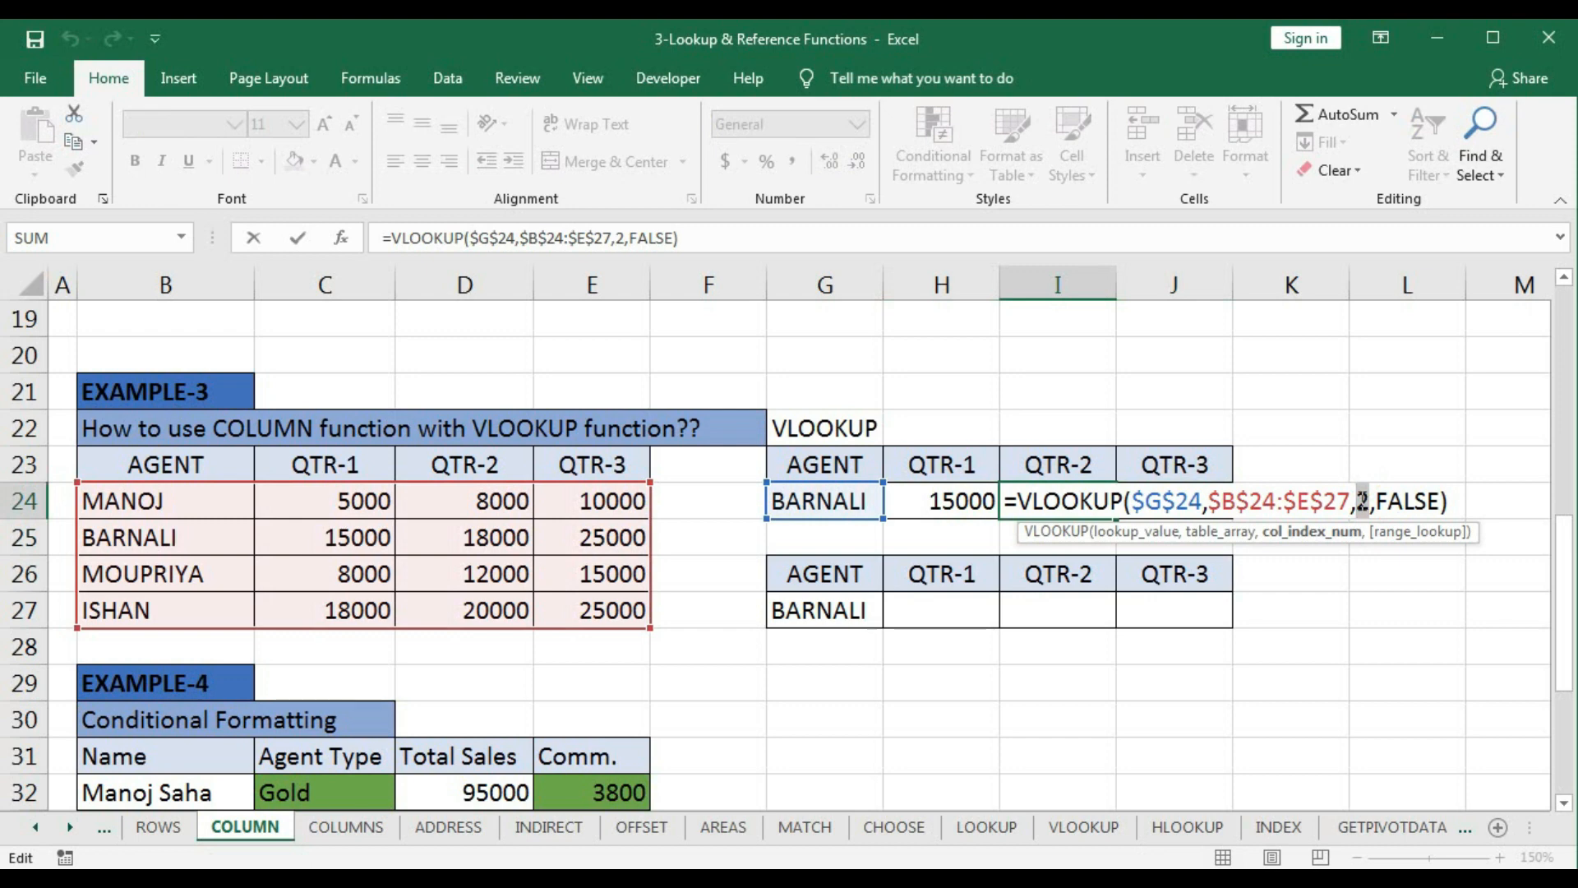
{"action": "type", "text": "3"}
{"action": "key", "text": "Return"}
{"action": "double_click", "coordinate": [1198, 502]}
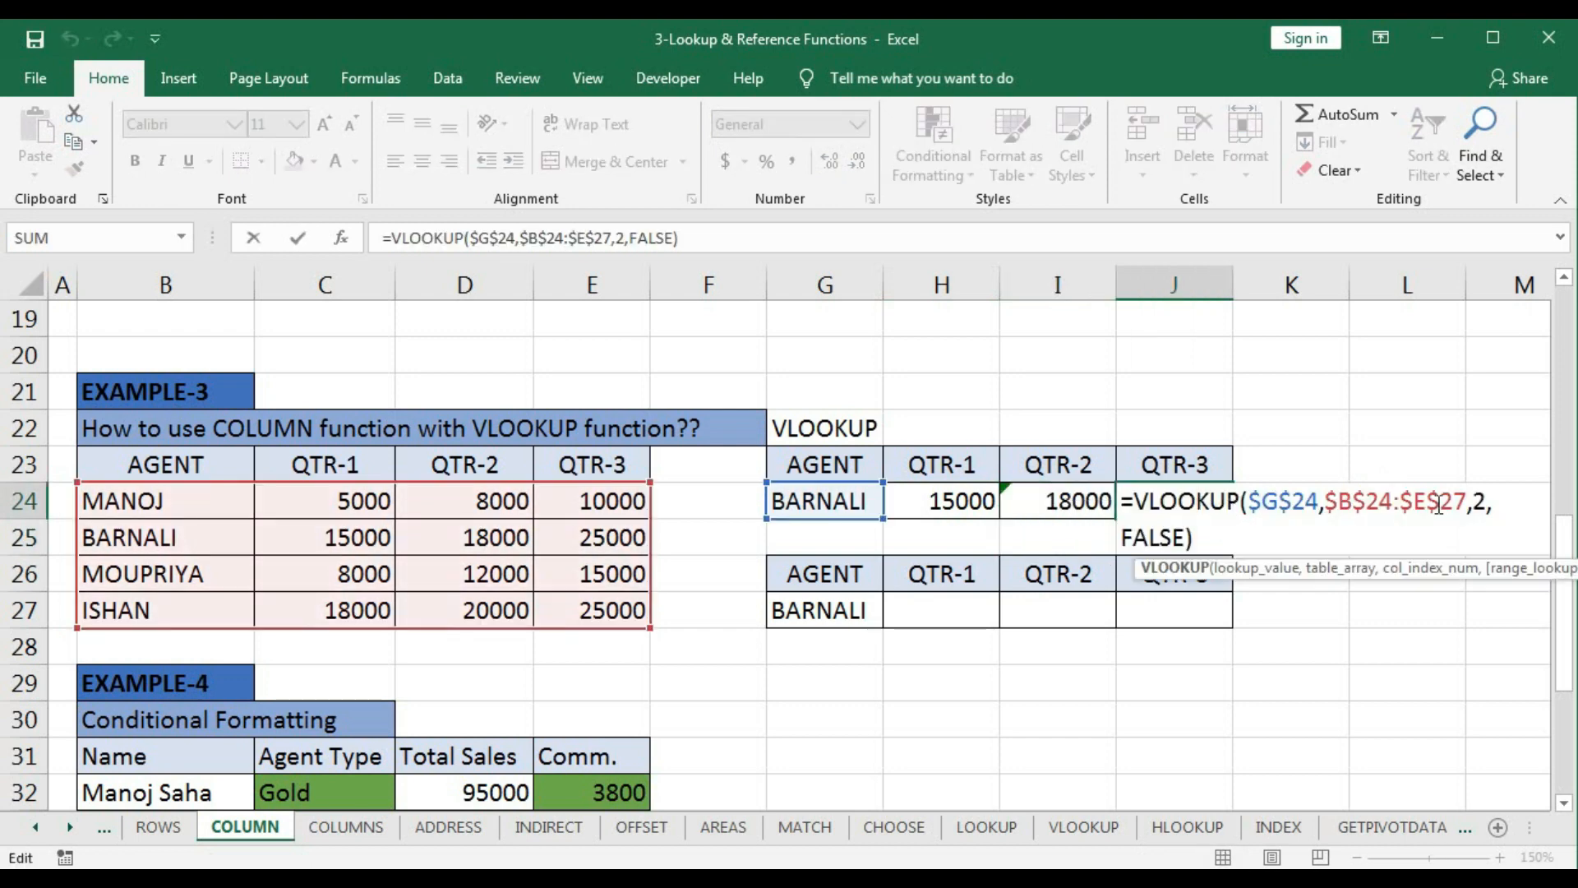
{"action": "double_click", "coordinate": [1481, 503]}
{"action": "type", "text": "4"}
{"action": "key", "text": "Return"}
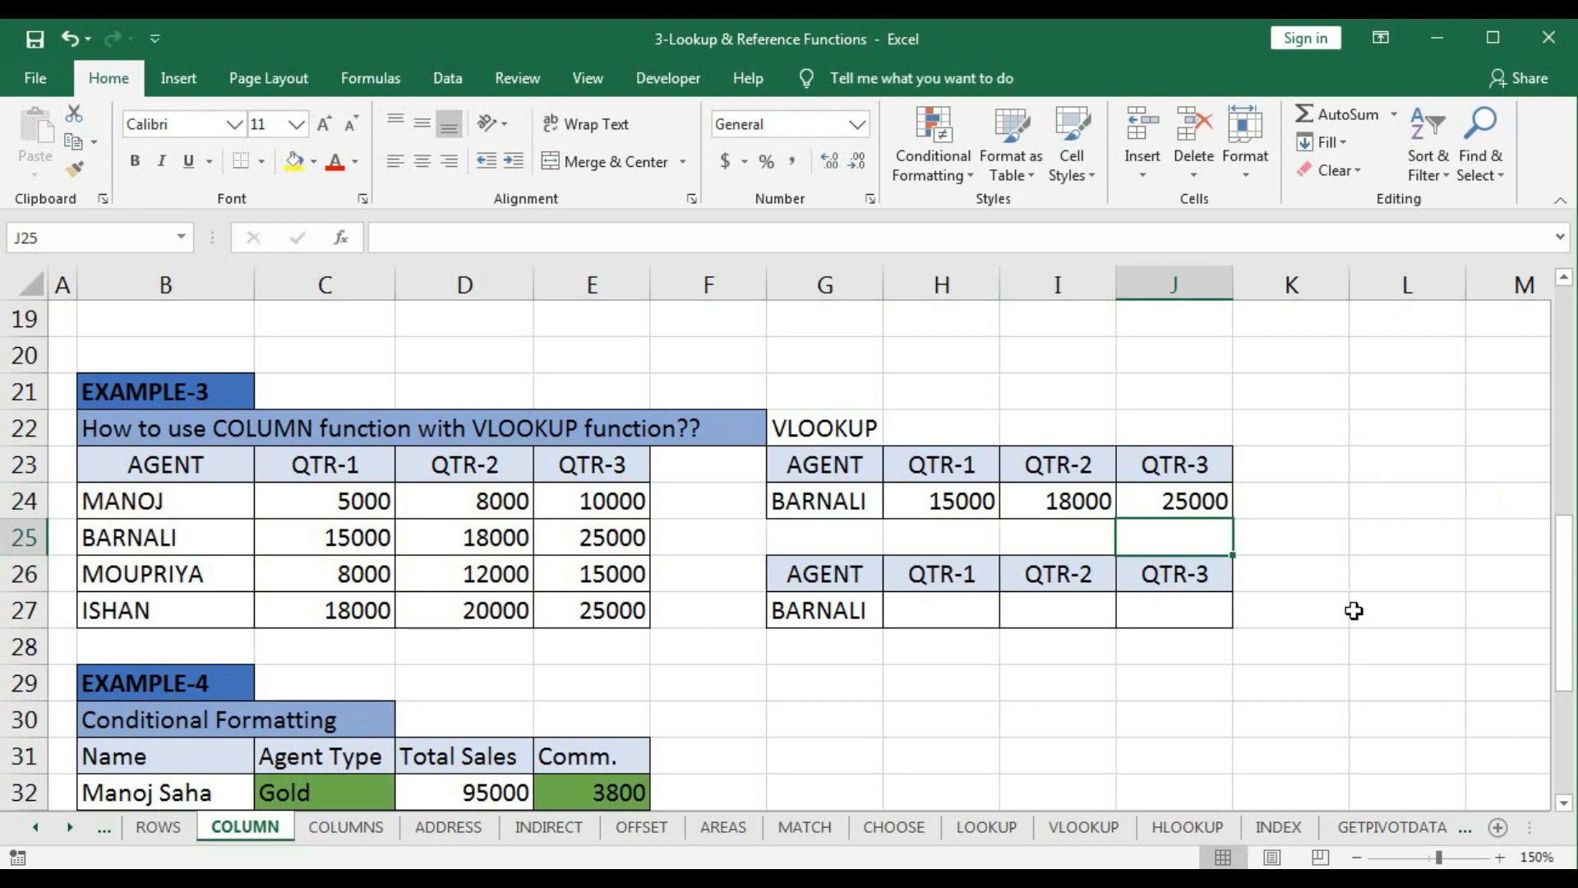
Step: Start a VLOOKUP formula in H27 with $G$27 as the lookup value and $B$24:$E$27 as the table array
{"action": "left_click", "coordinate": [954, 608]}
{"action": "type", "text": "=vl"}
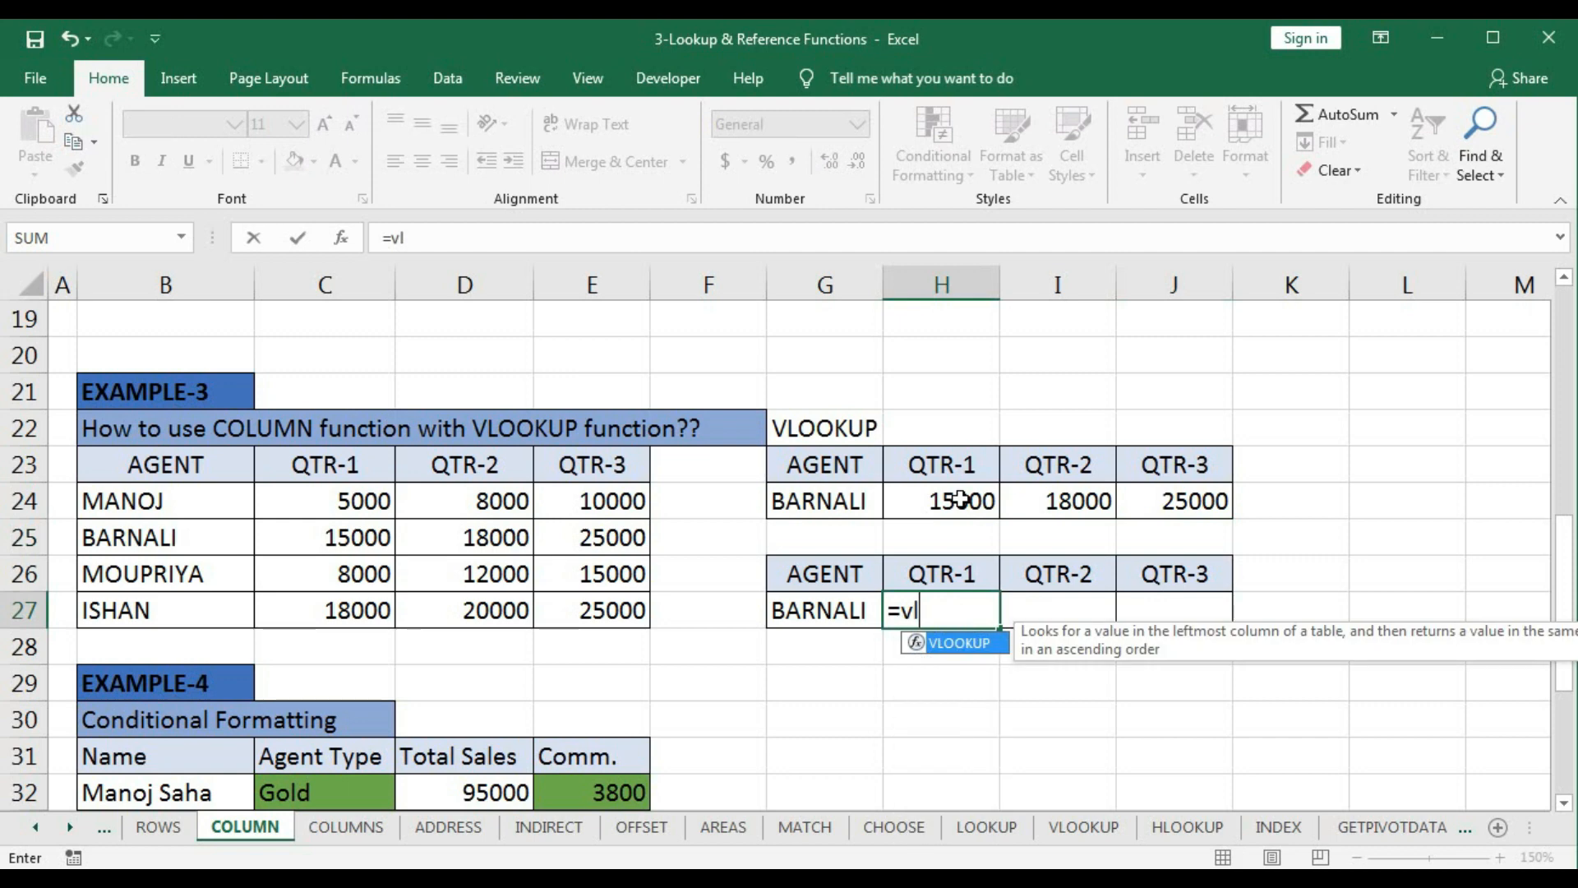
{"action": "key", "text": "Tab"}
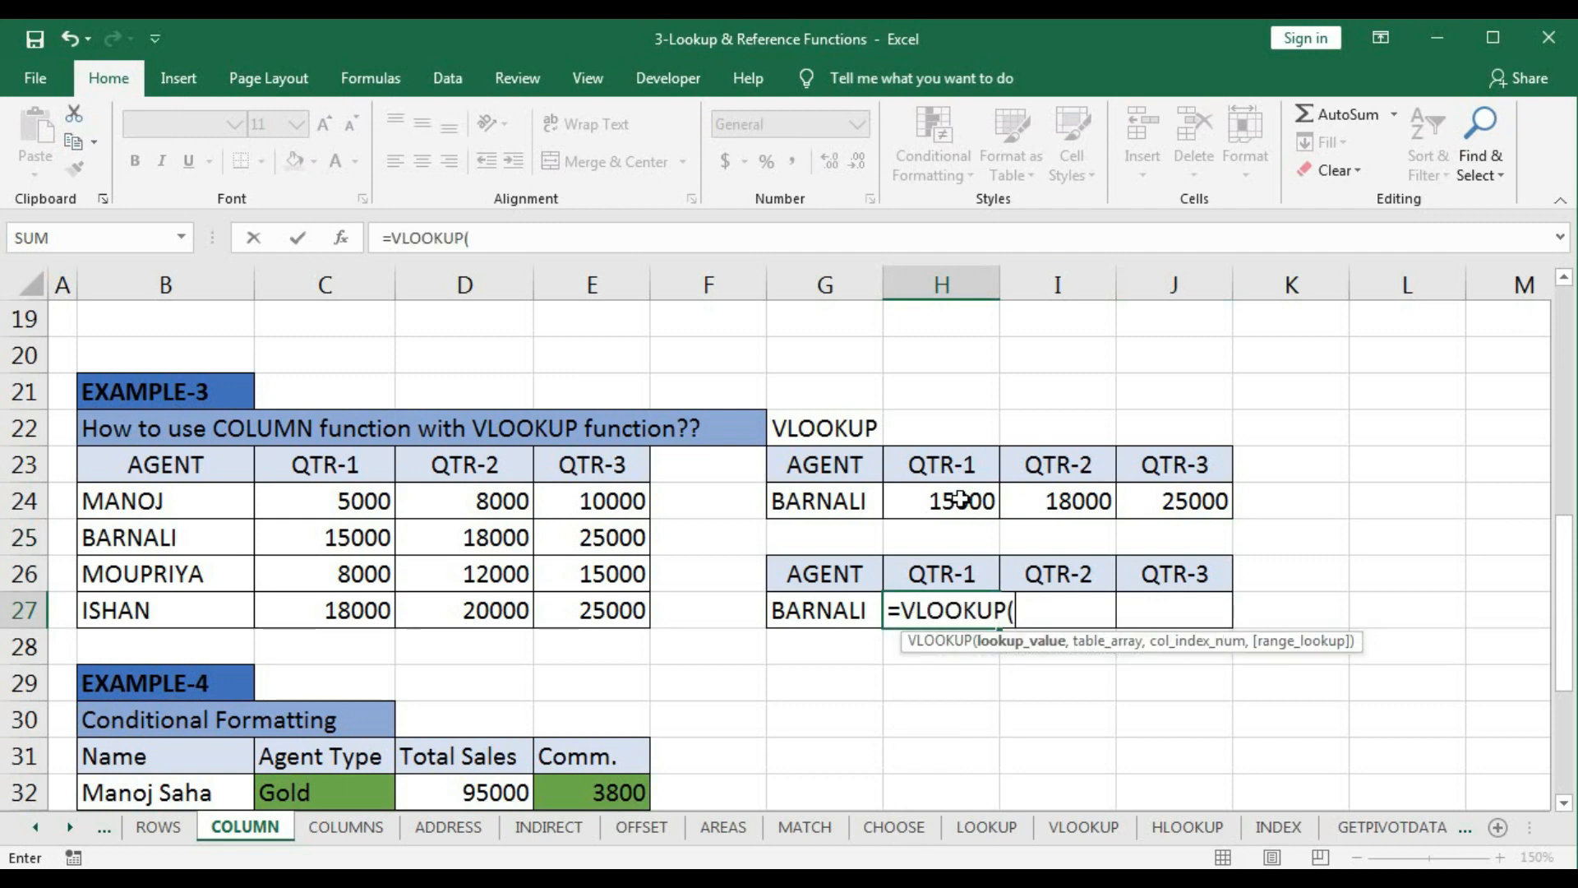
{"action": "left_click", "coordinate": [793, 615]}
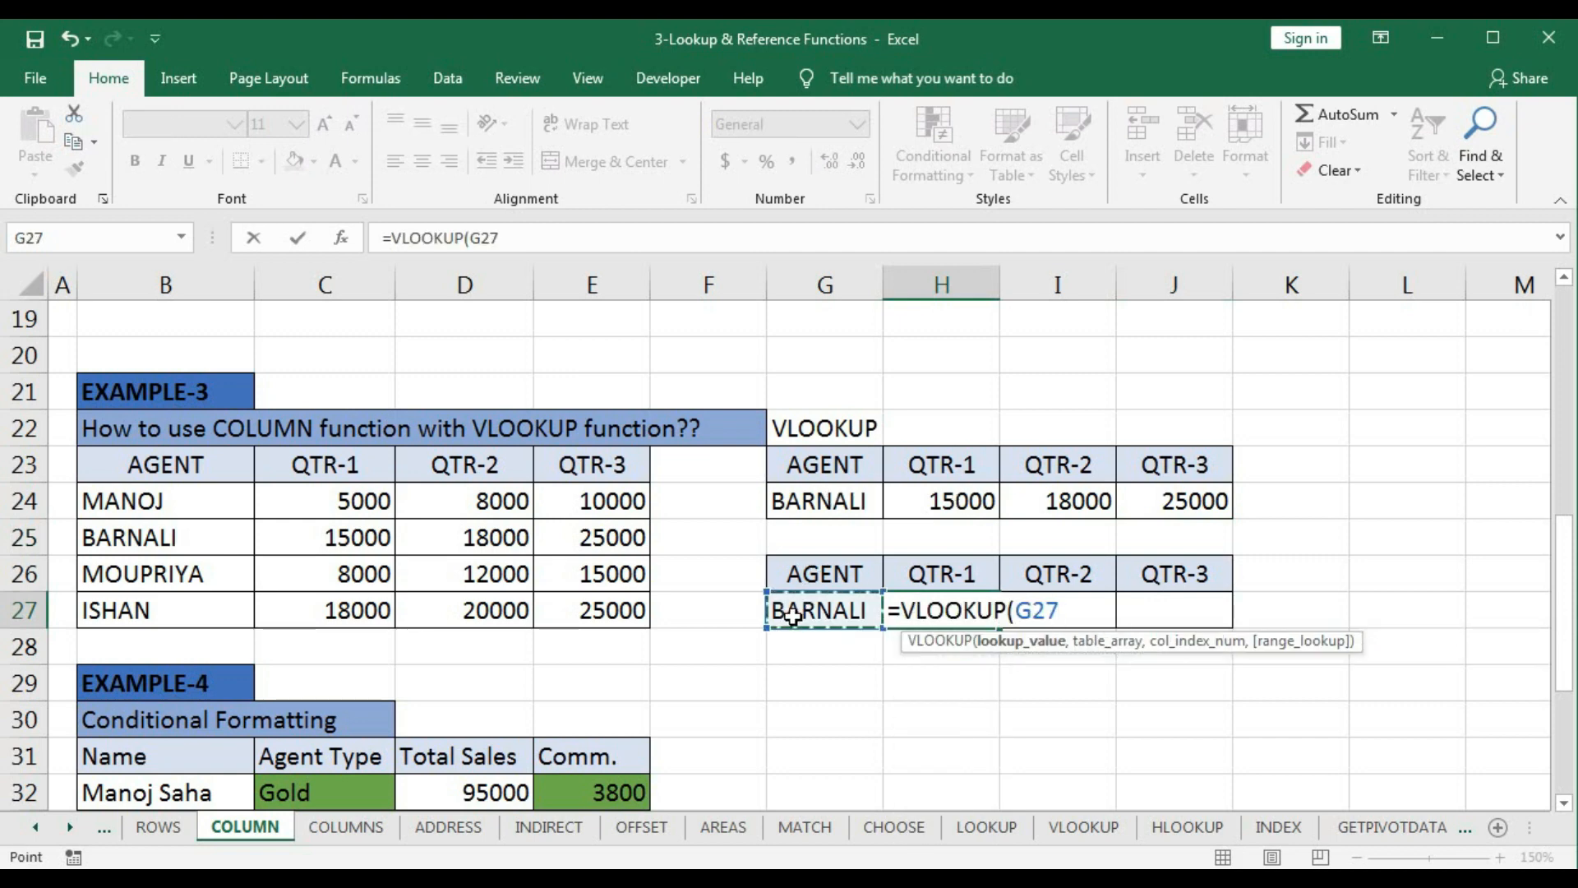
{"action": "key", "text": "F4"}
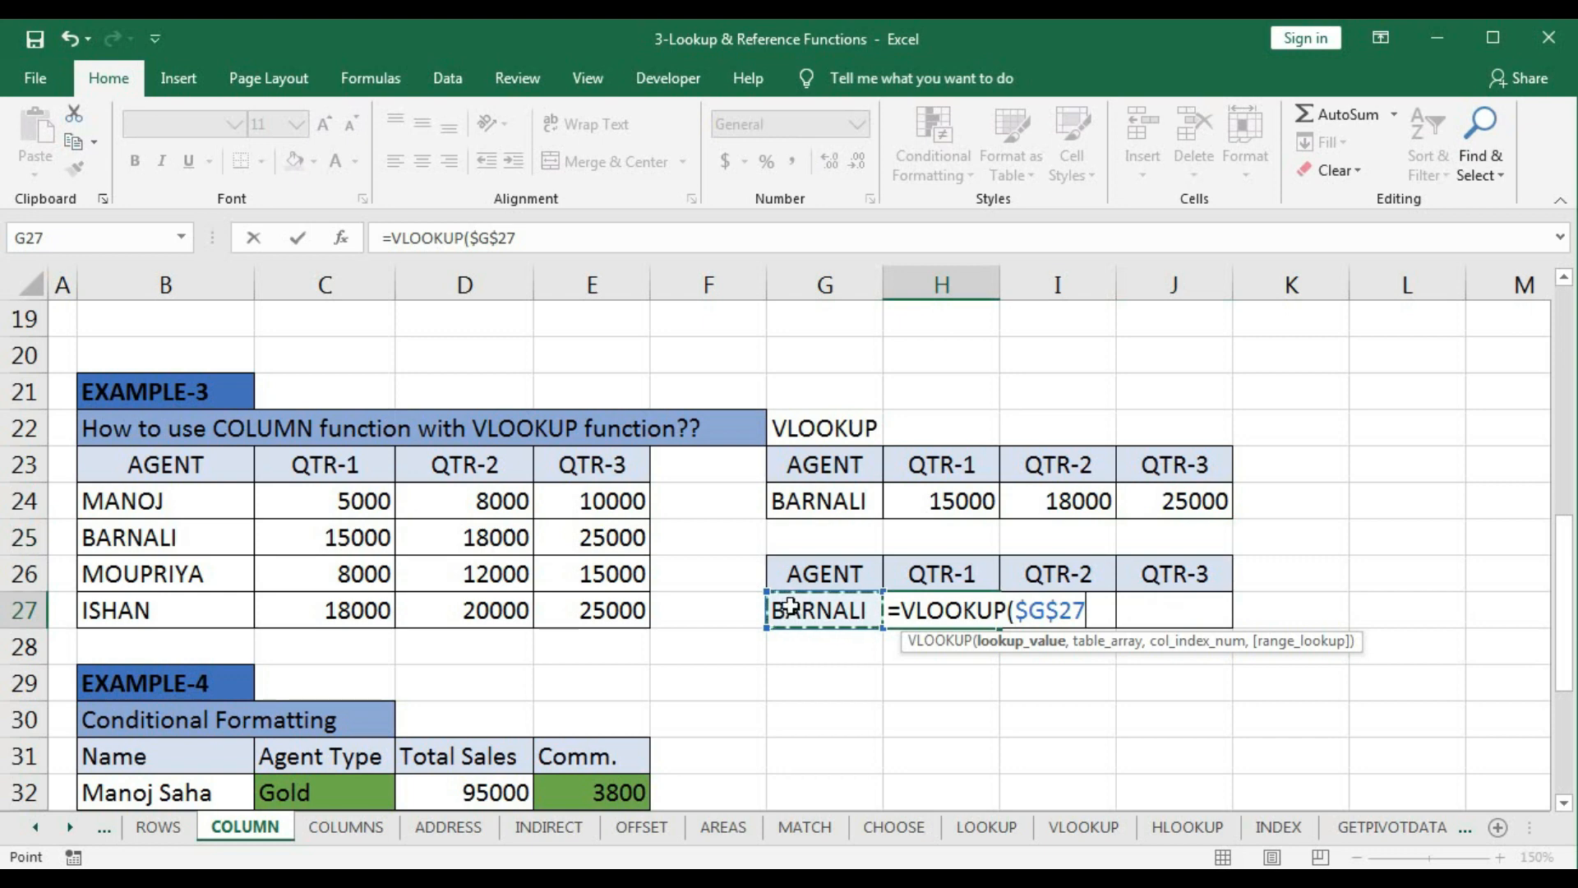
{"action": "type", "text": ","}
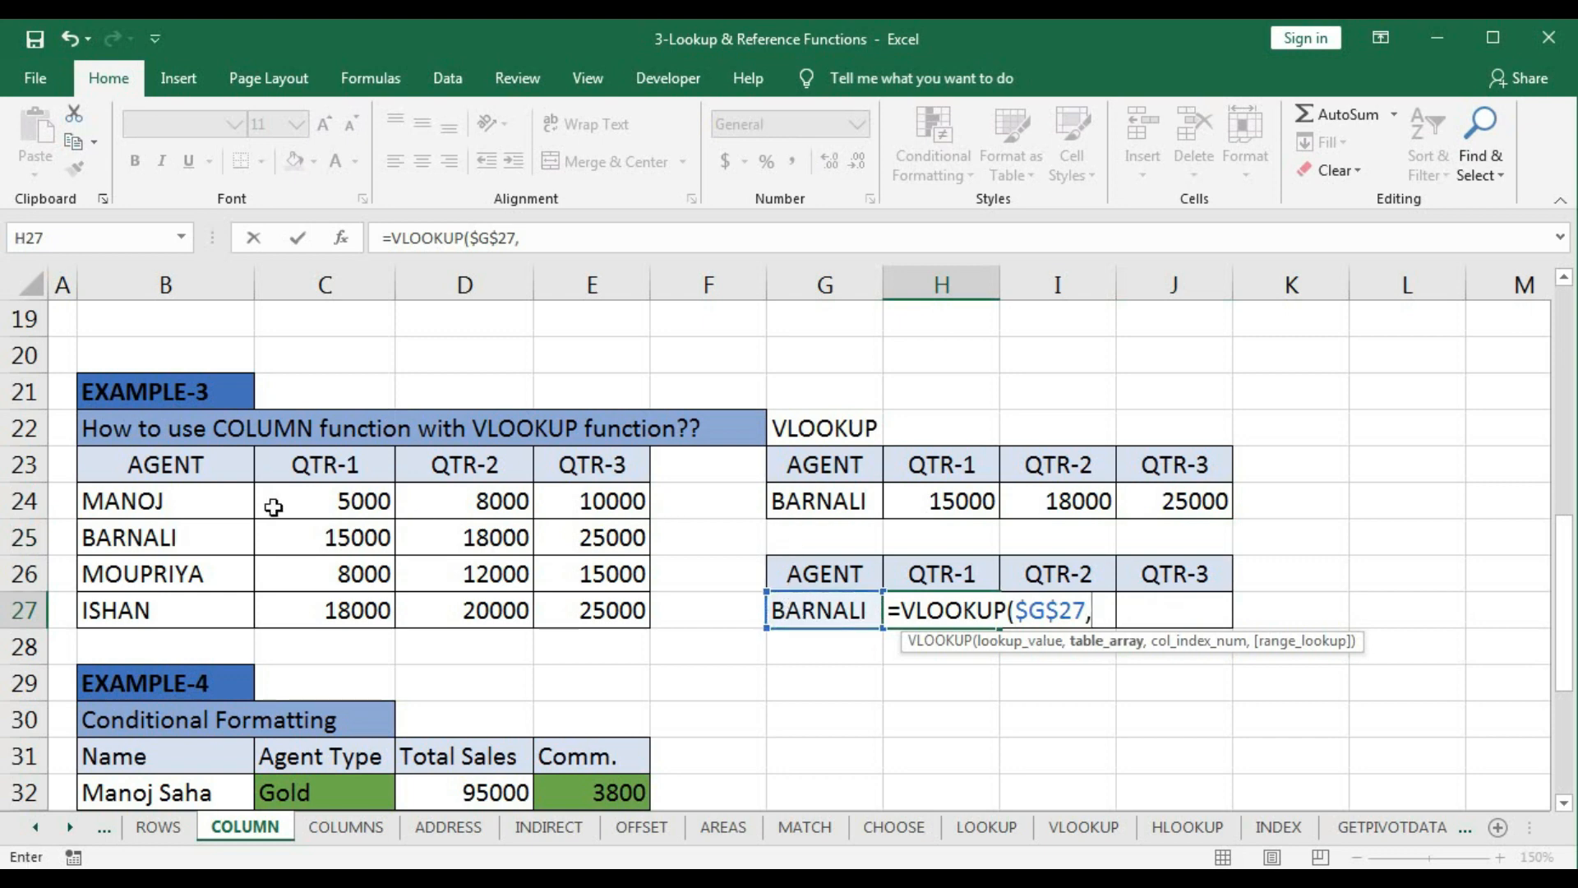
{"action": "left_click_drag", "start_coordinate": [141, 500], "coordinate": [585, 606]}
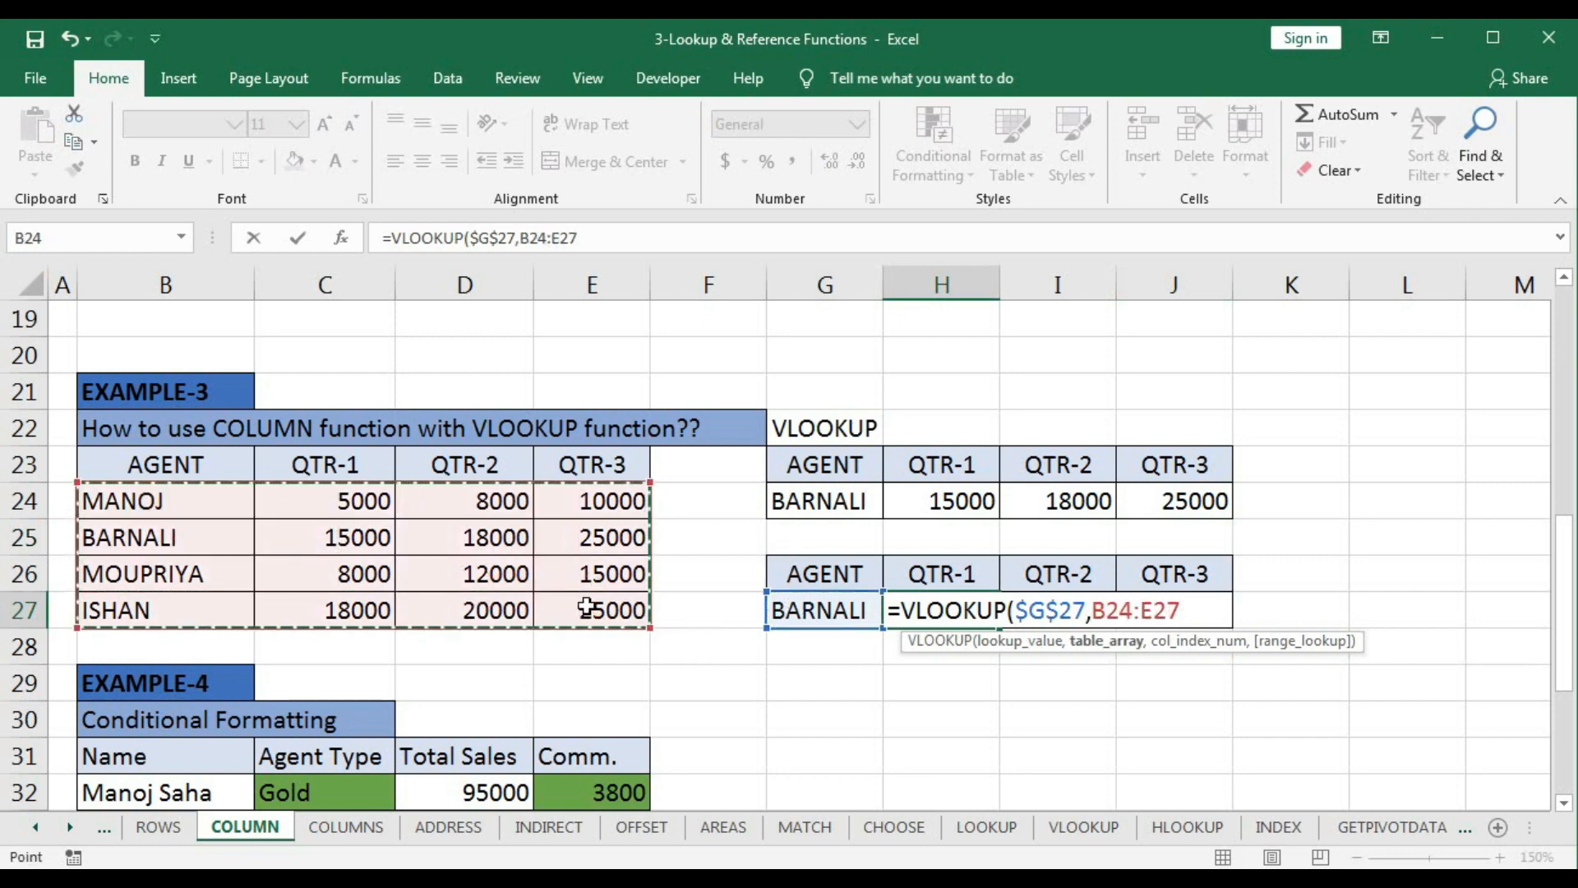
{"action": "key", "text": "F4"}
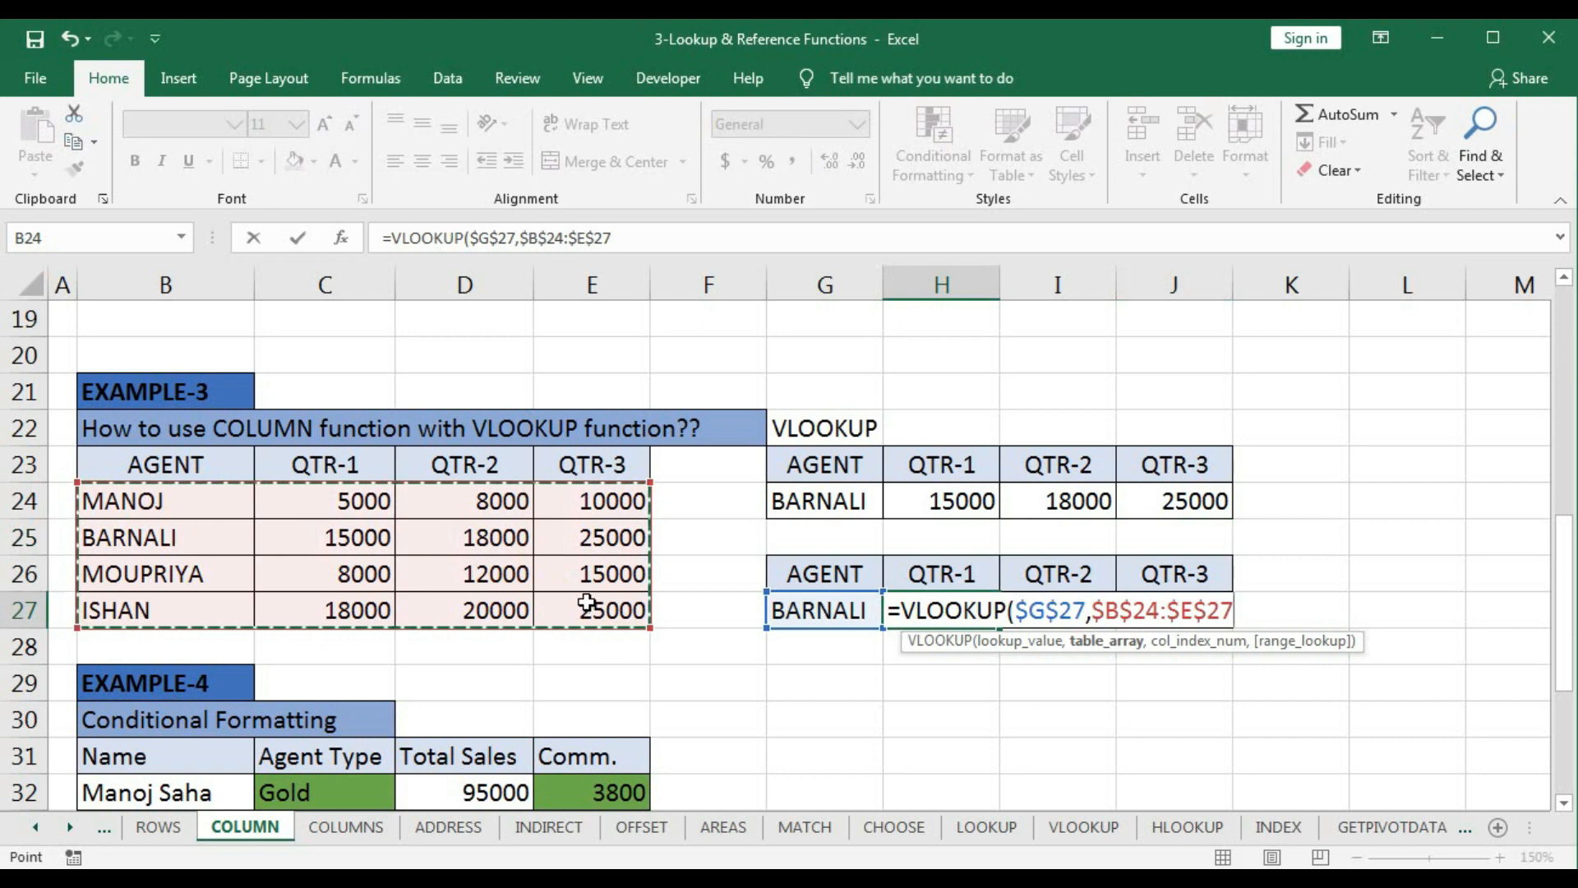
{"action": "type", "text": ","}
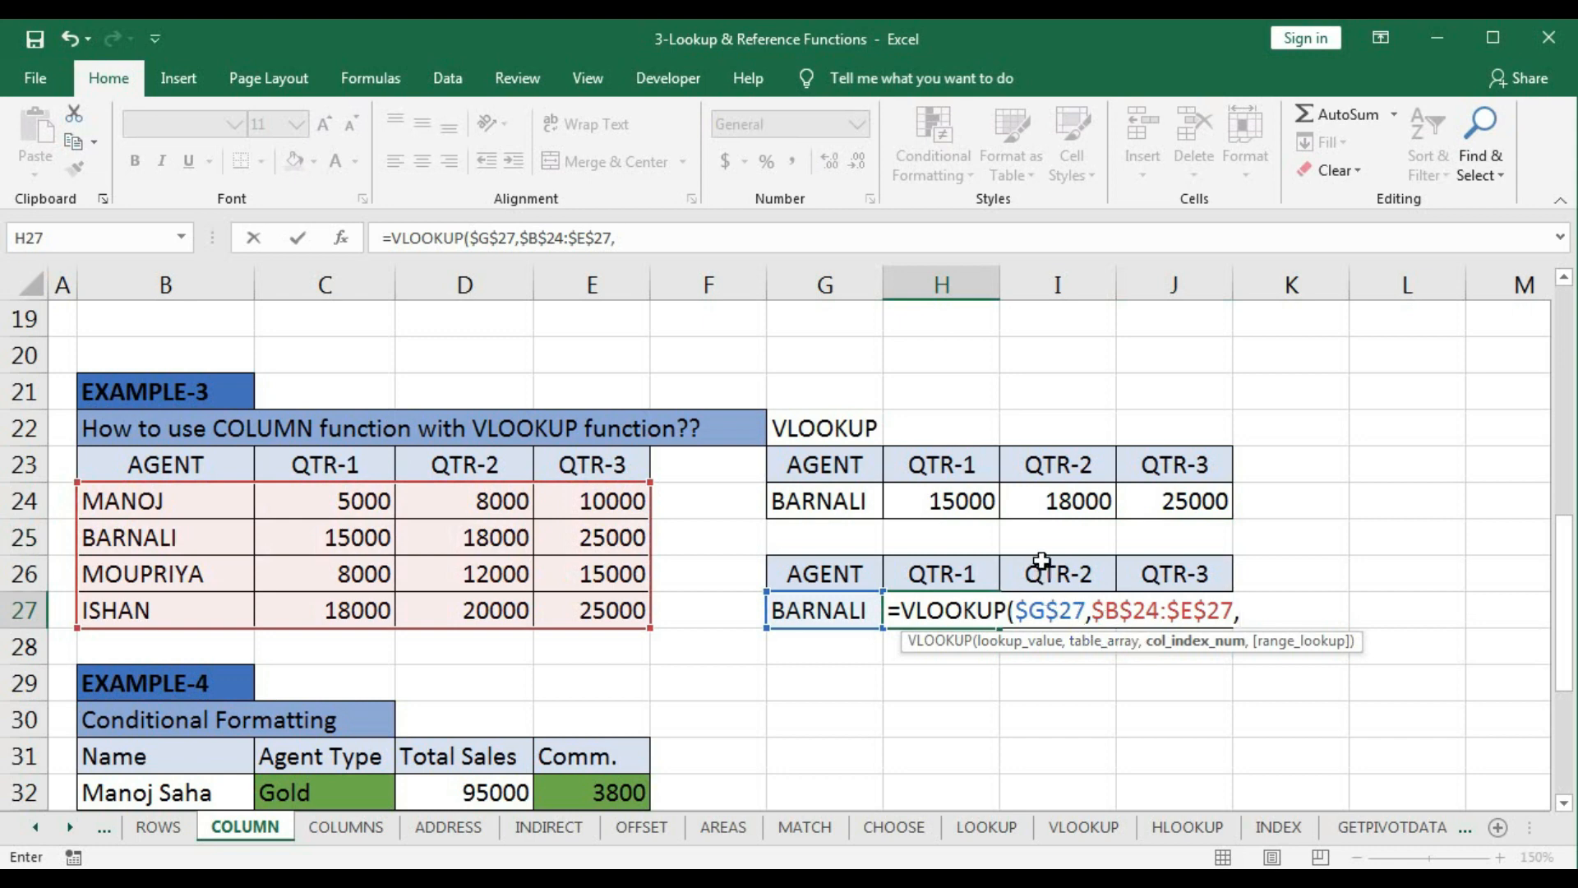
Step: Complete the H27 formula with COLUMN(B23) as the column index and 0 for exact match, and fill it across through J27
{"action": "type", "text": "col"}
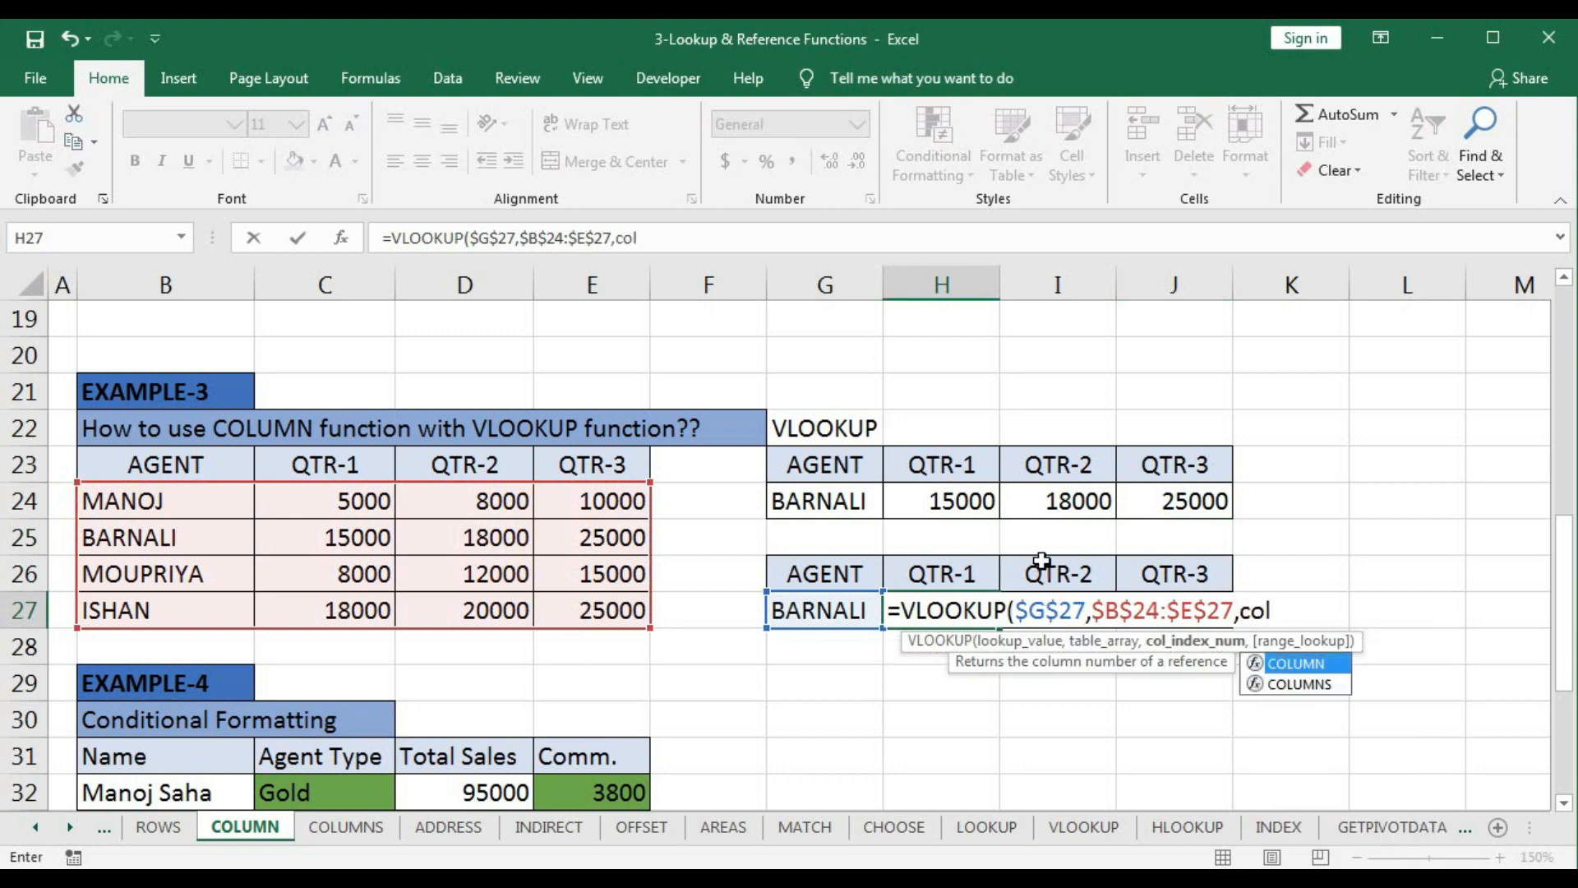
{"action": "key", "text": "Tab"}
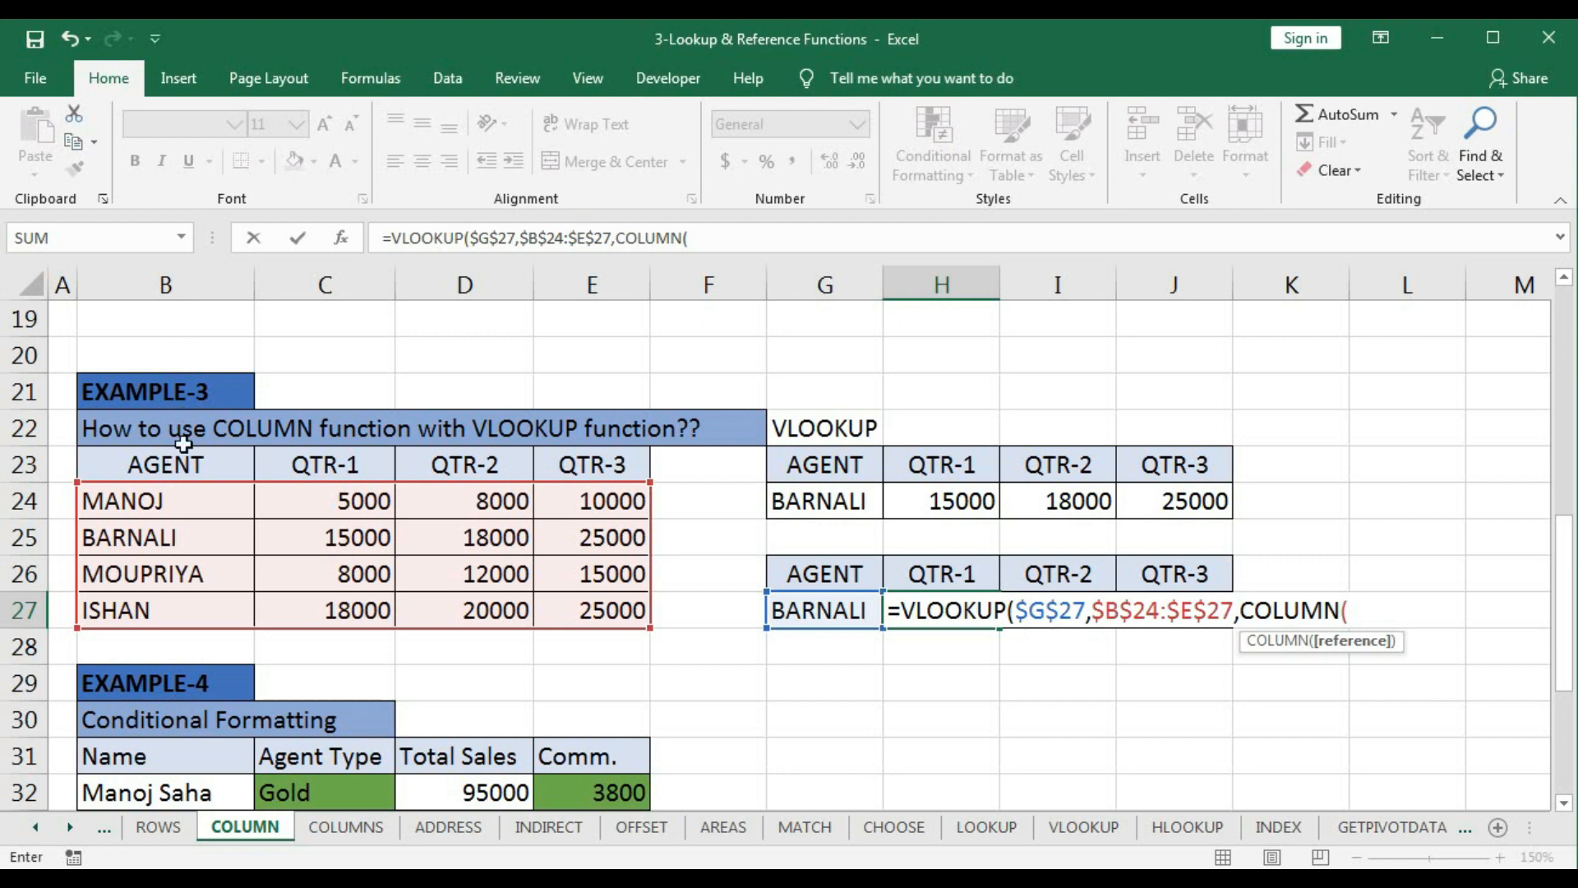
{"action": "left_click", "coordinate": [154, 465]}
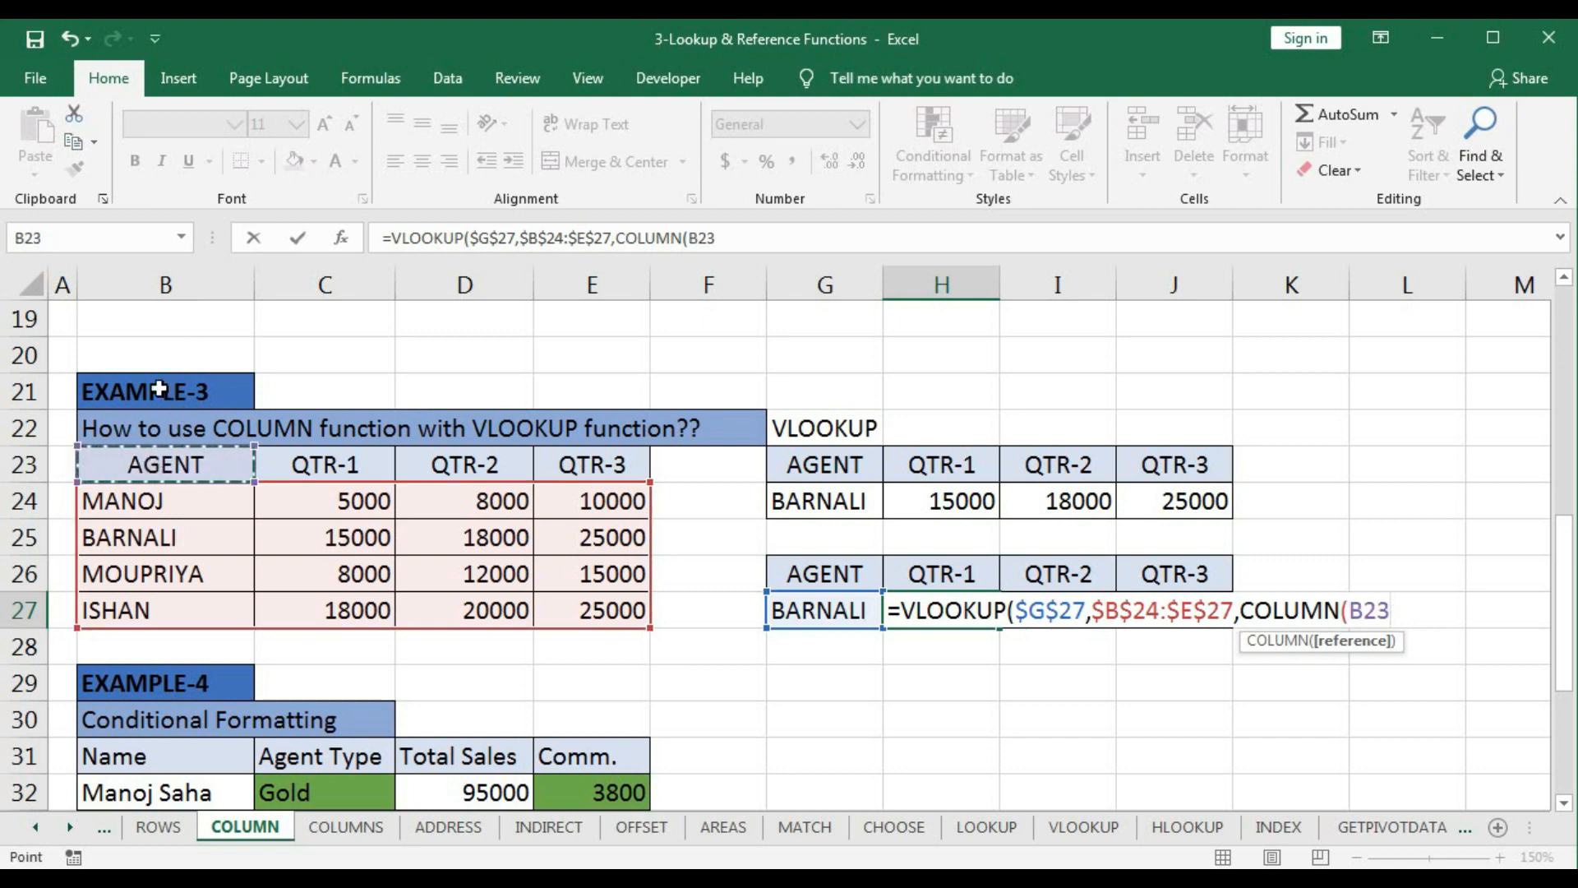
{"action": "type", "text": "),"}
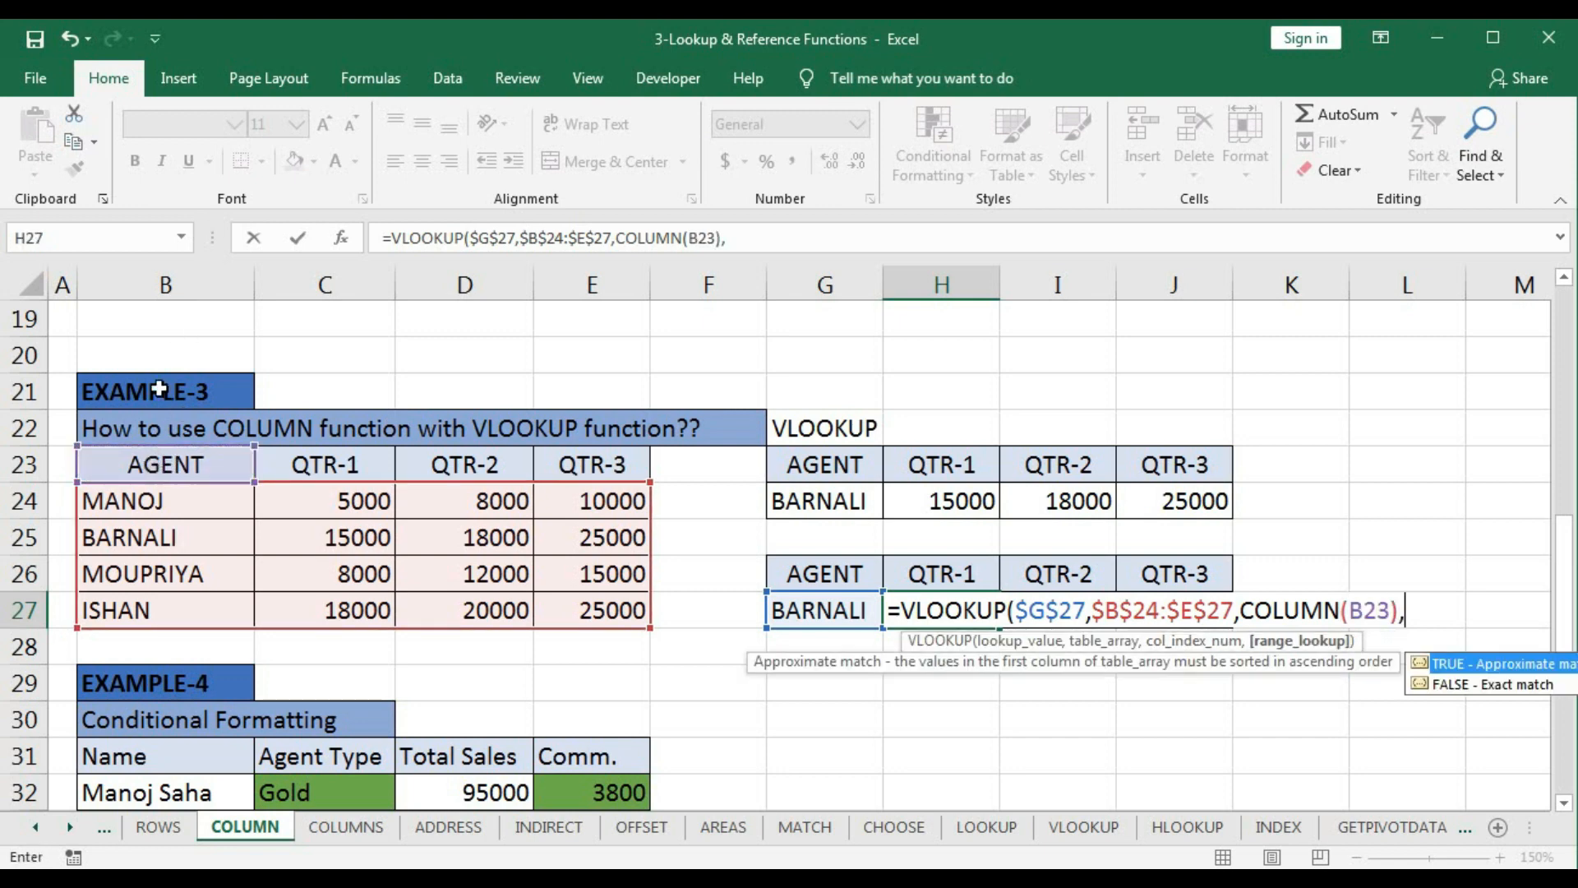
{"action": "type", "text": "0)"}
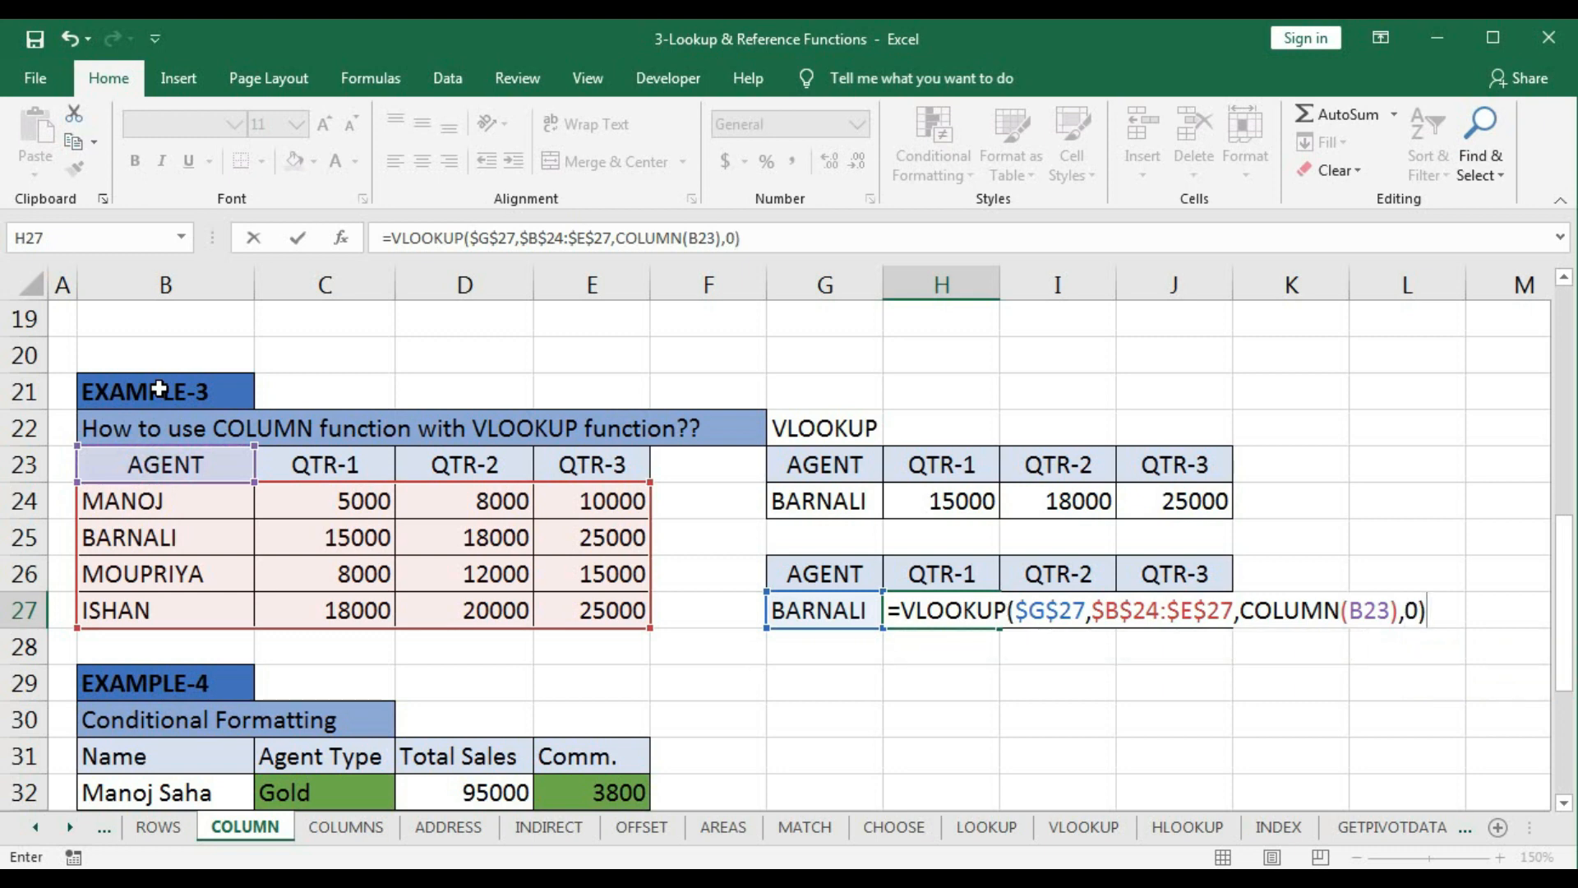
{"action": "key", "text": "Return"}
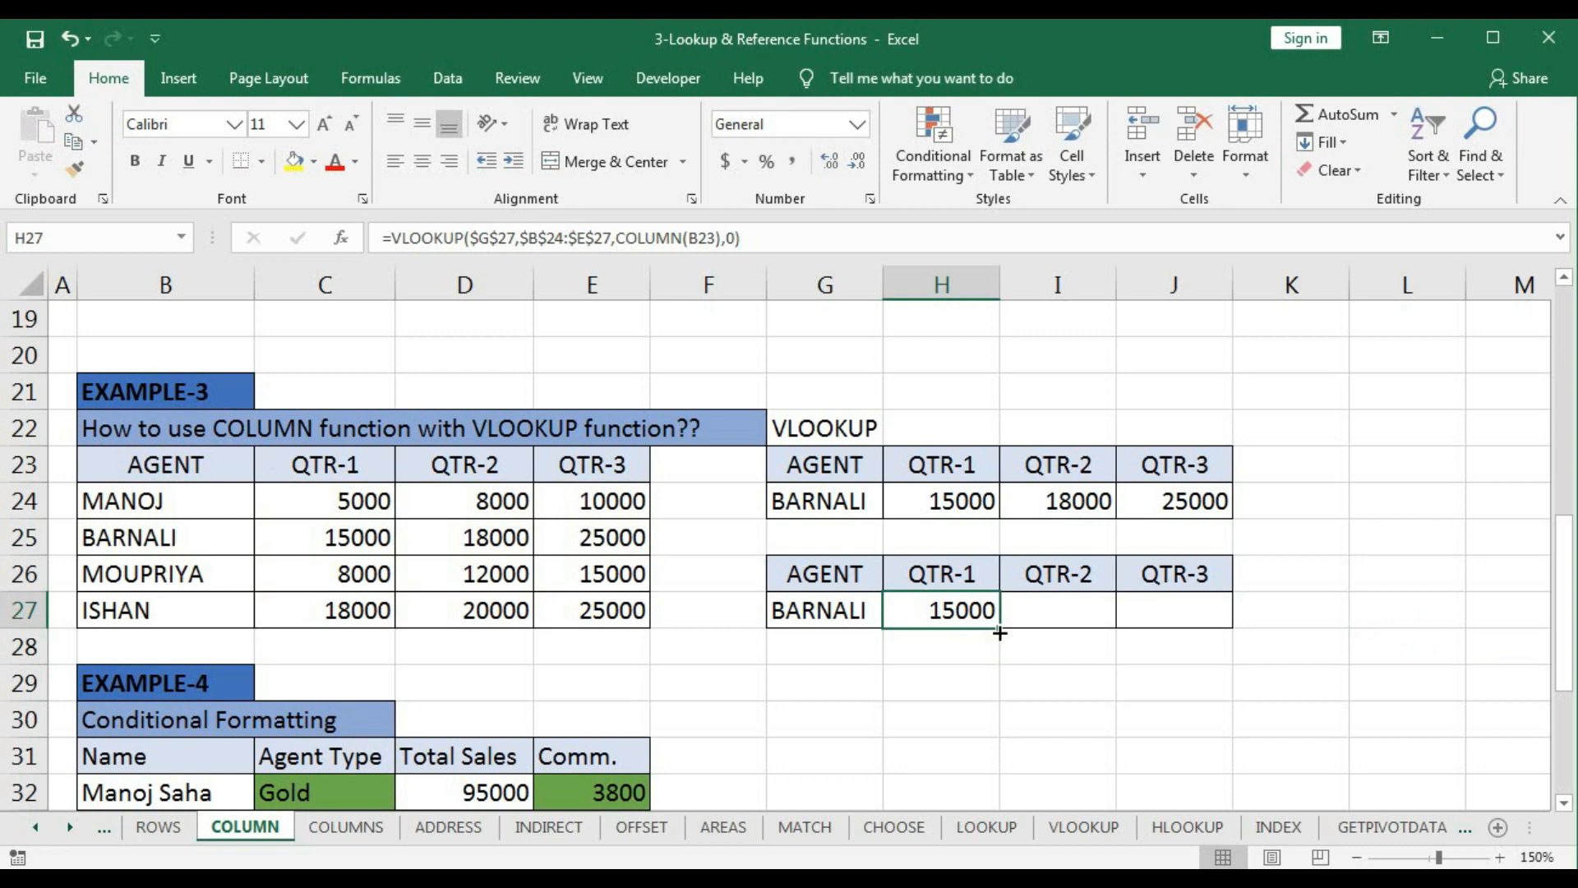
{"action": "left_click_drag", "start_coordinate": [990, 630], "coordinate": [1222, 628]}
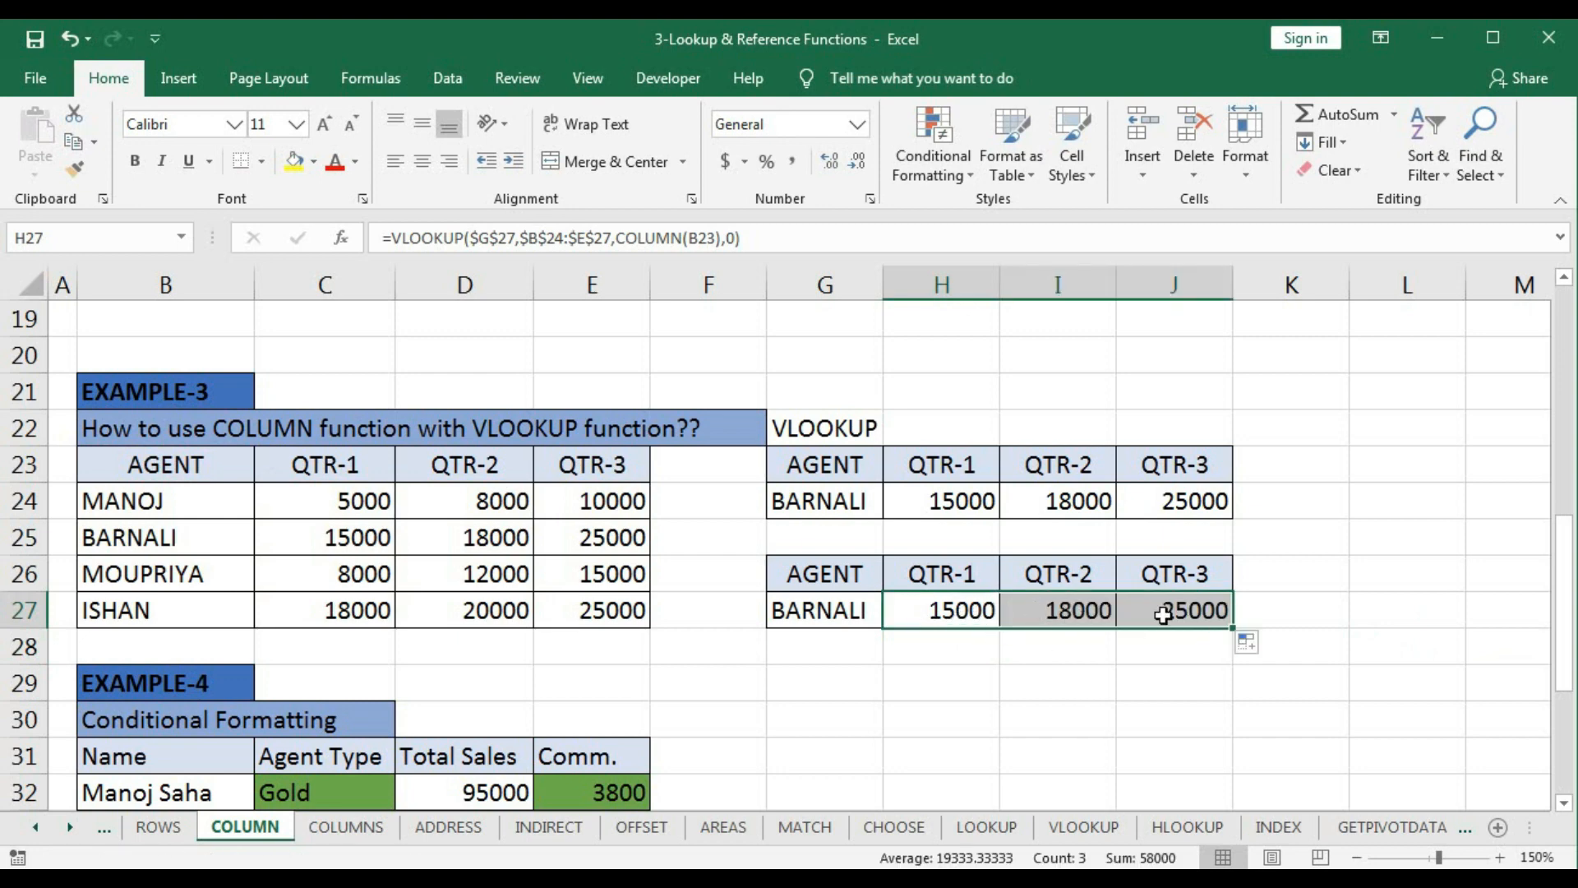
Step: Evaluate the COLUMN index argument inside the VLOOKUP formulas in H27, I27 and J27, leaving the formulas themselves as they are
{"action": "double_click", "coordinate": [969, 612]}
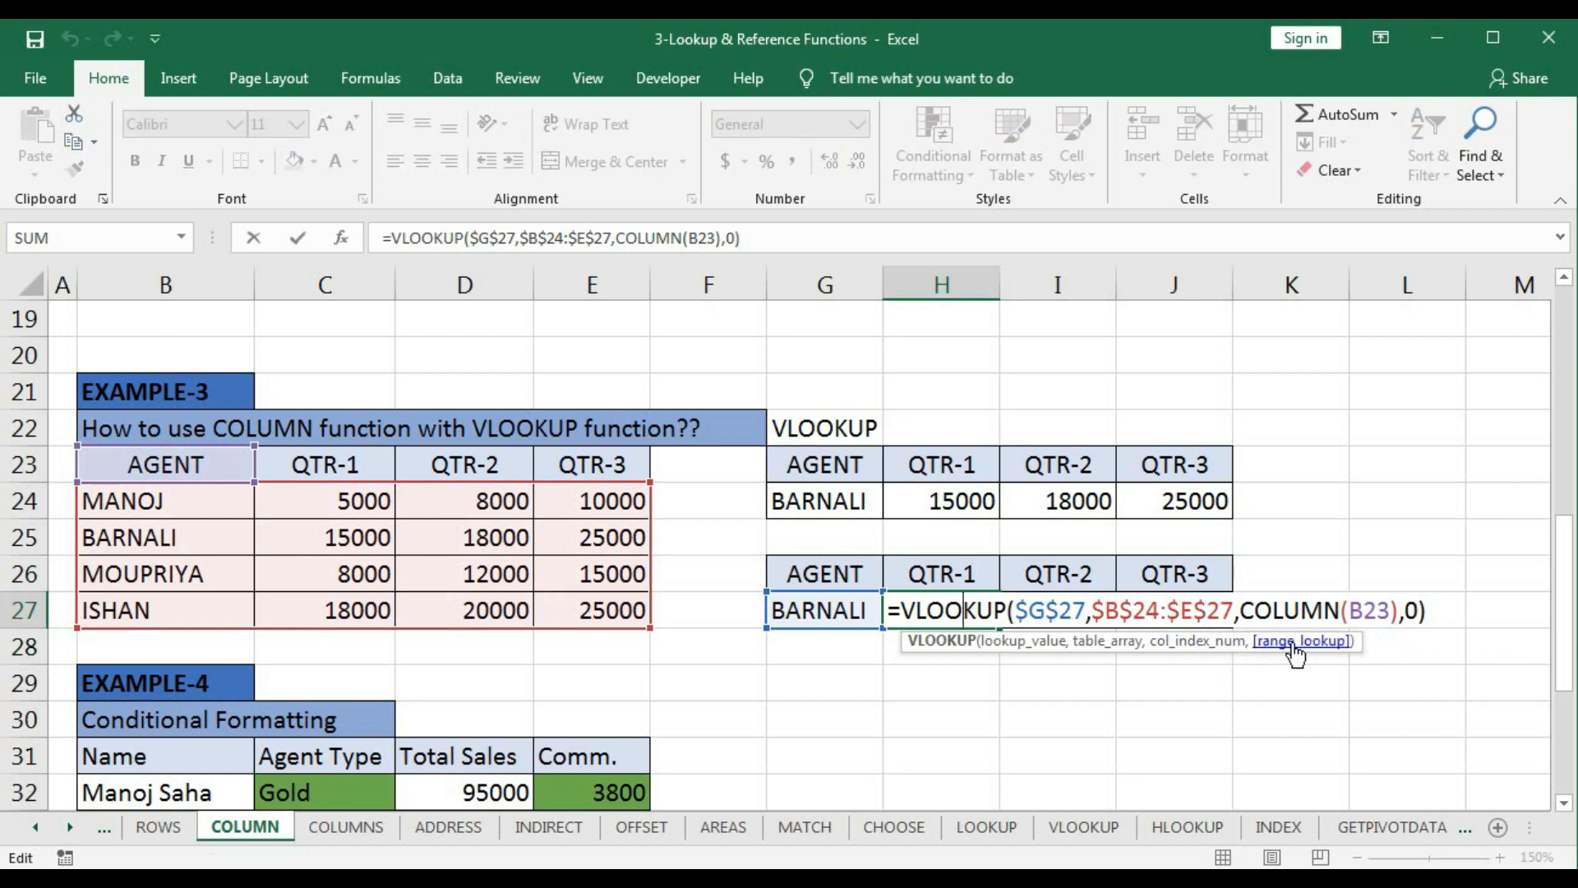
{"action": "left_click", "coordinate": [1197, 643]}
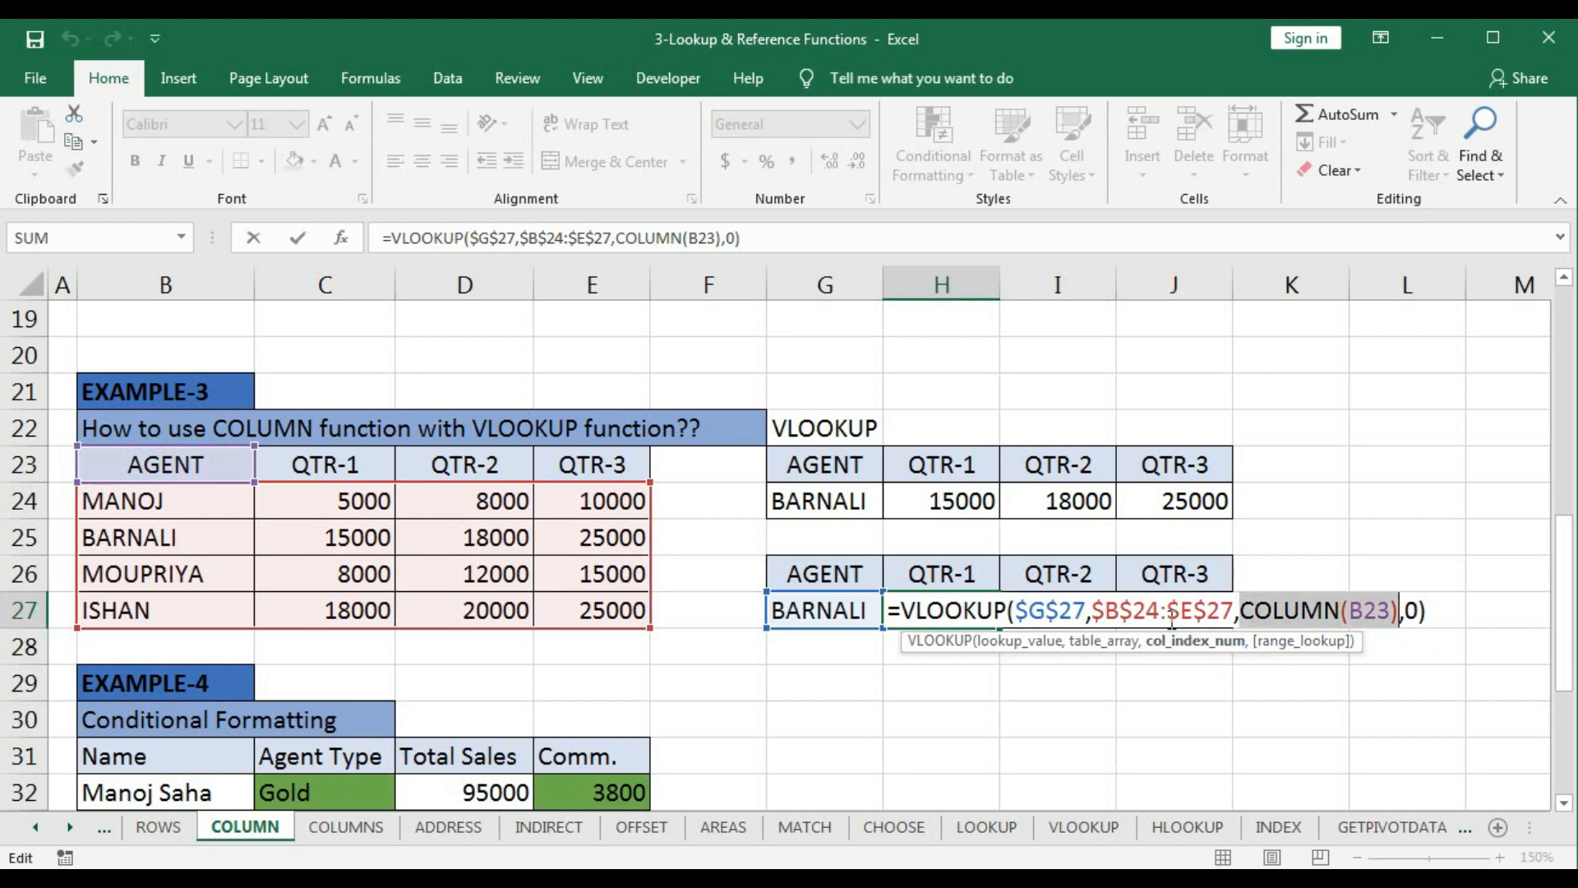
{"action": "key", "text": "F9"}
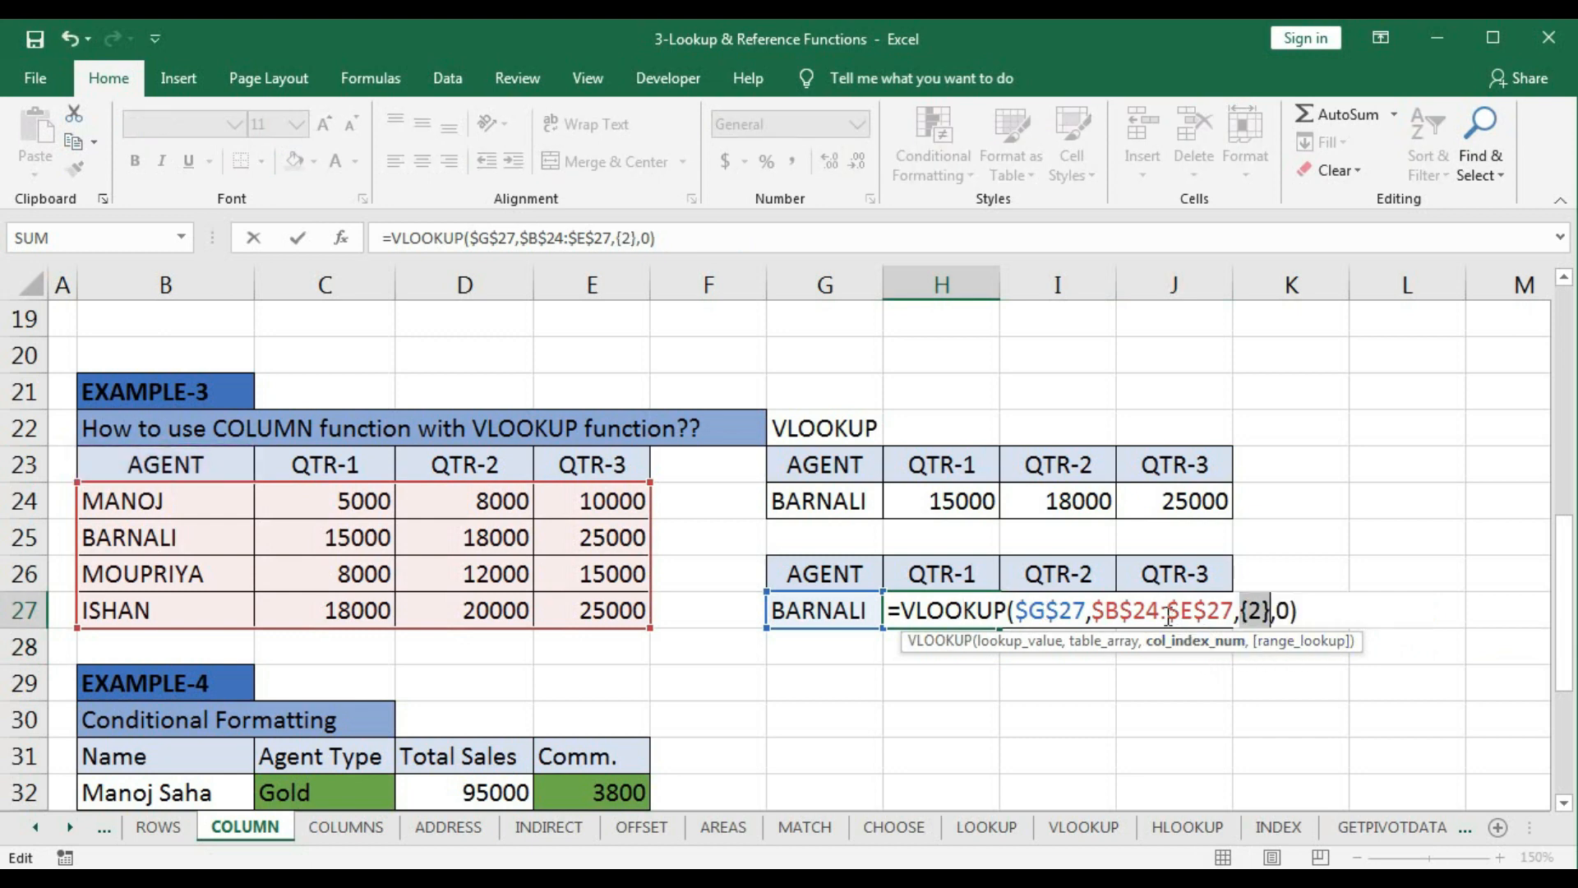
{"action": "key", "text": "Escape"}
{"action": "double_click", "coordinate": [1087, 612]}
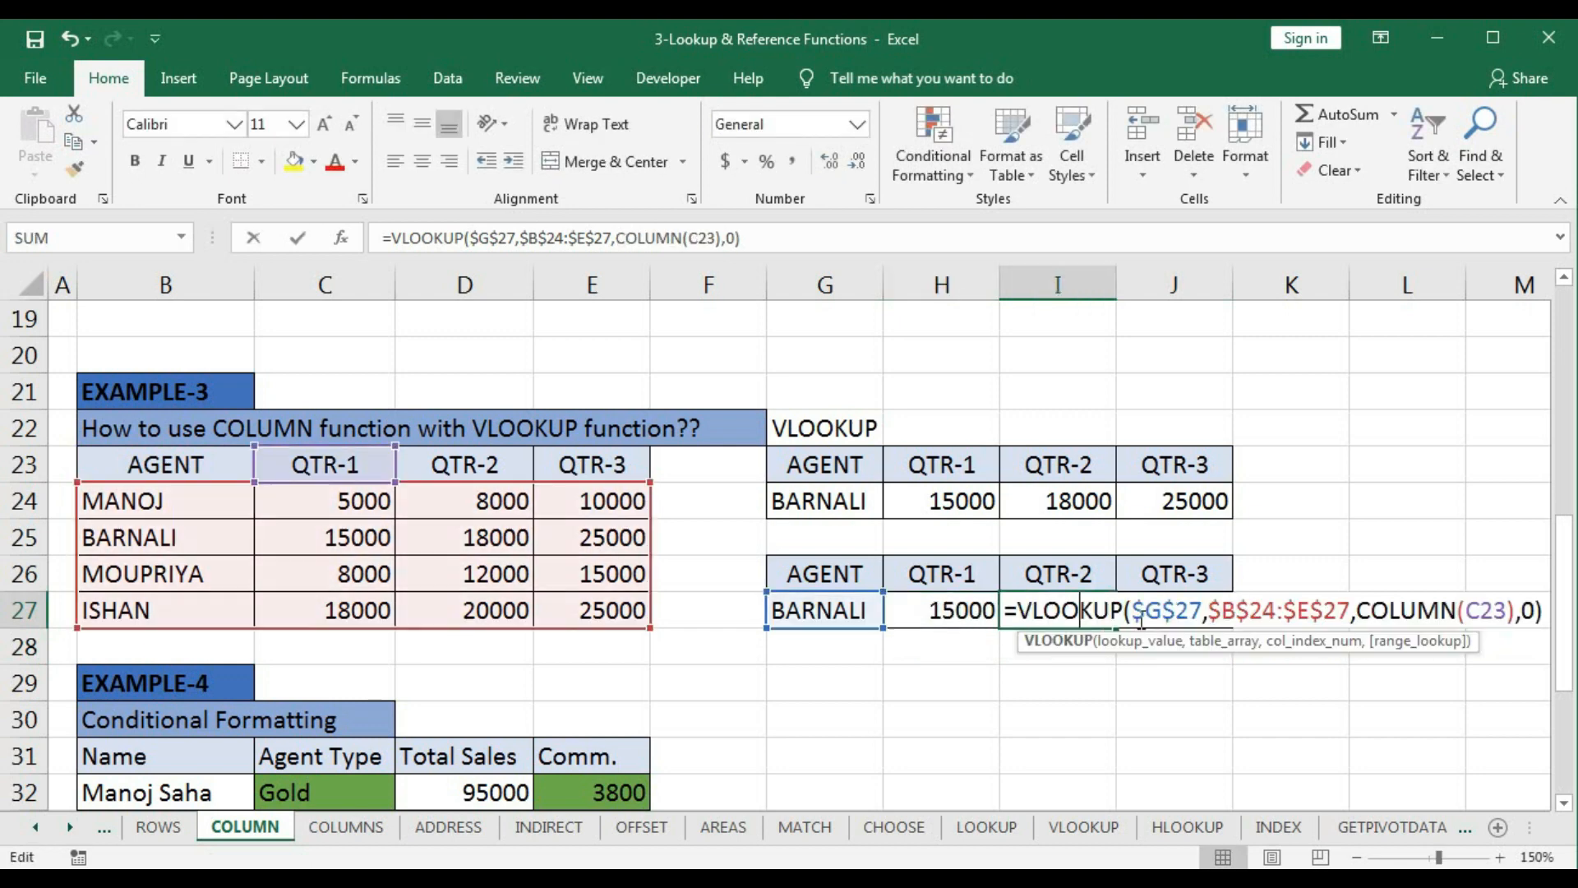
{"action": "left_click", "coordinate": [1316, 646]}
{"action": "key", "text": "F9"}
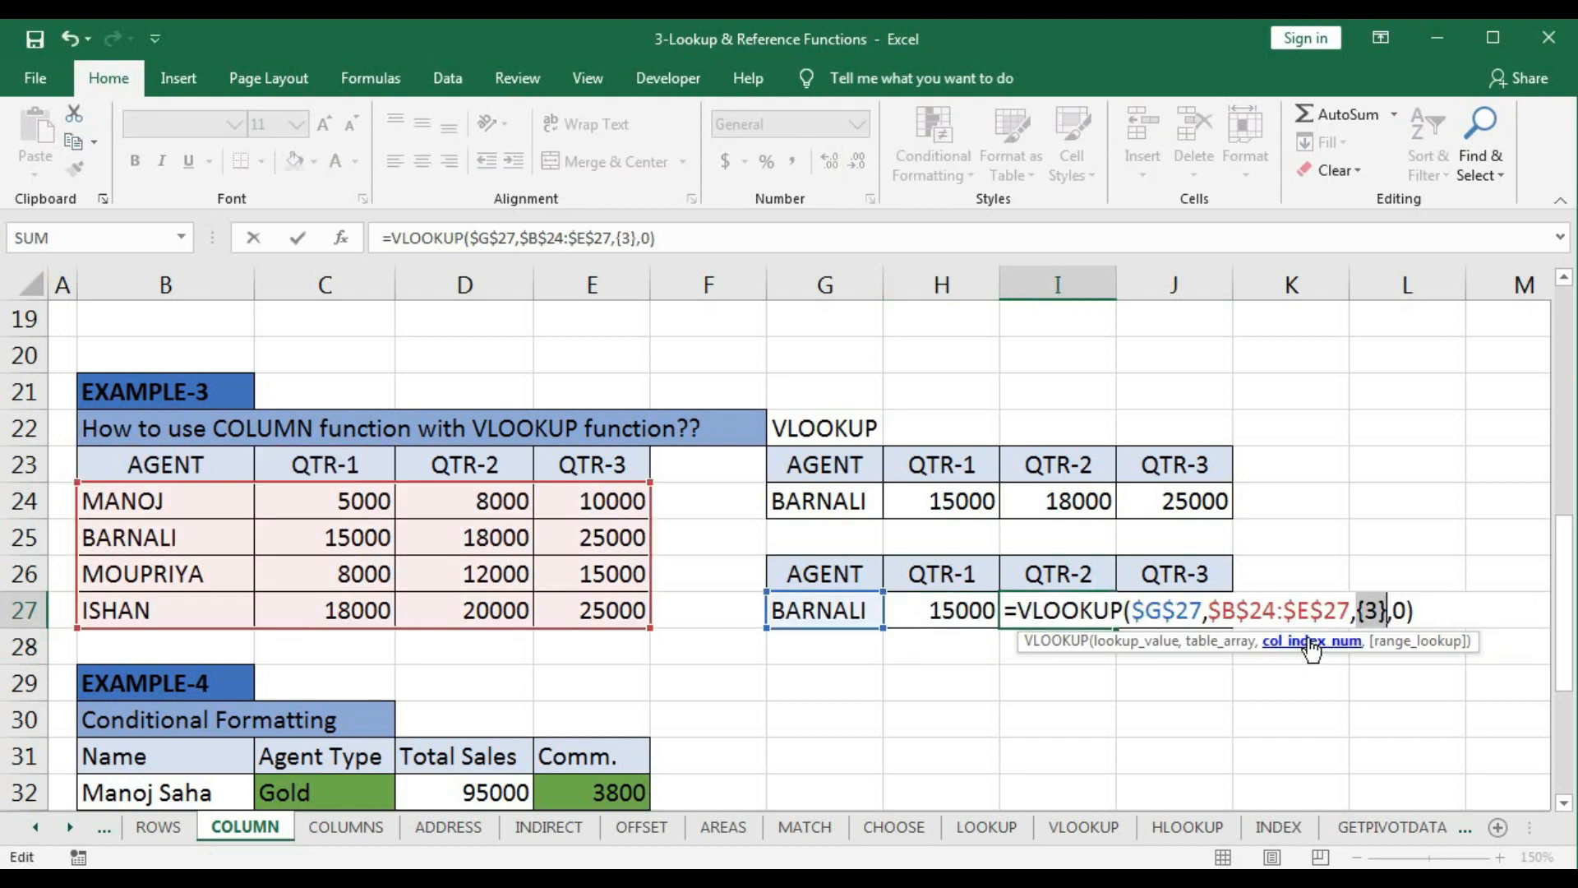
{"action": "key", "text": "Return"}
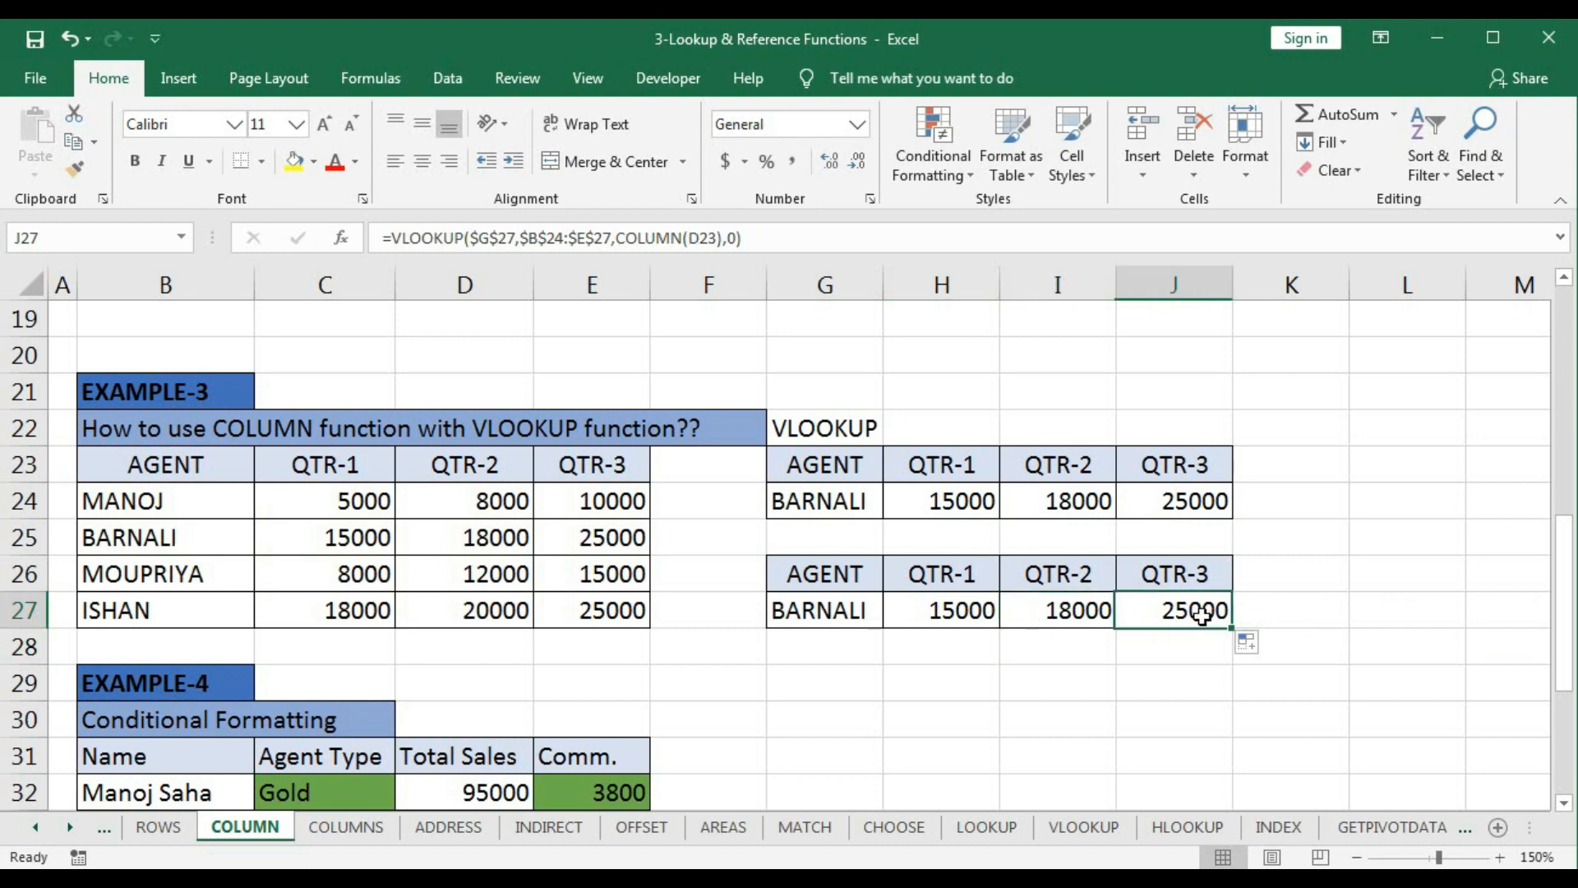
{"action": "double_click", "coordinate": [1201, 609]}
{"action": "left_click", "coordinate": [1414, 677]}
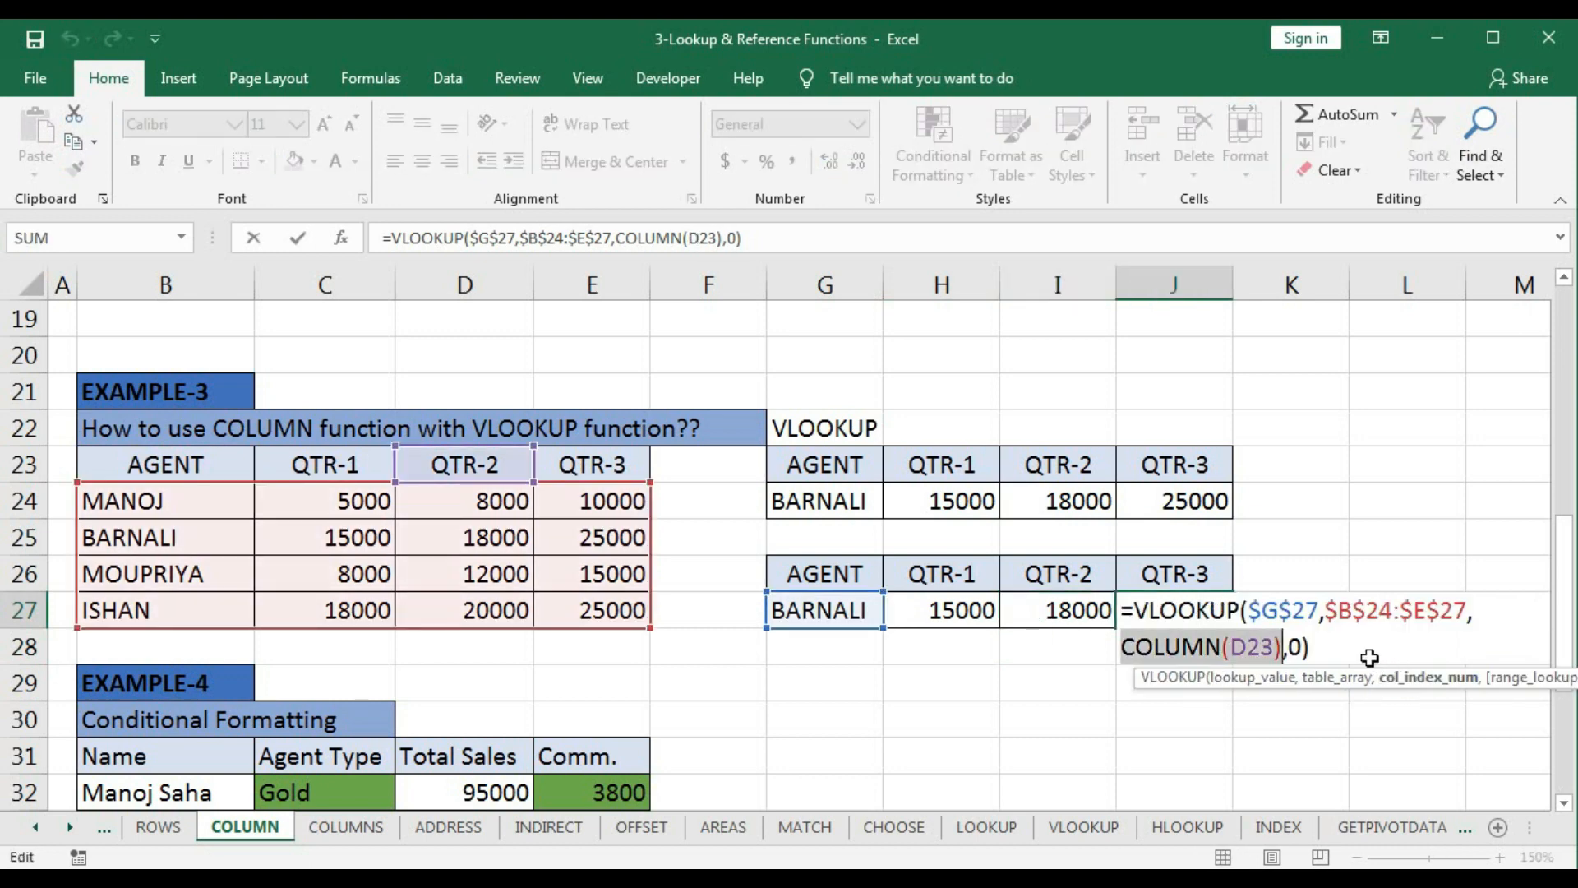
{"action": "key", "text": "F9"}
{"action": "key", "text": "Escape"}
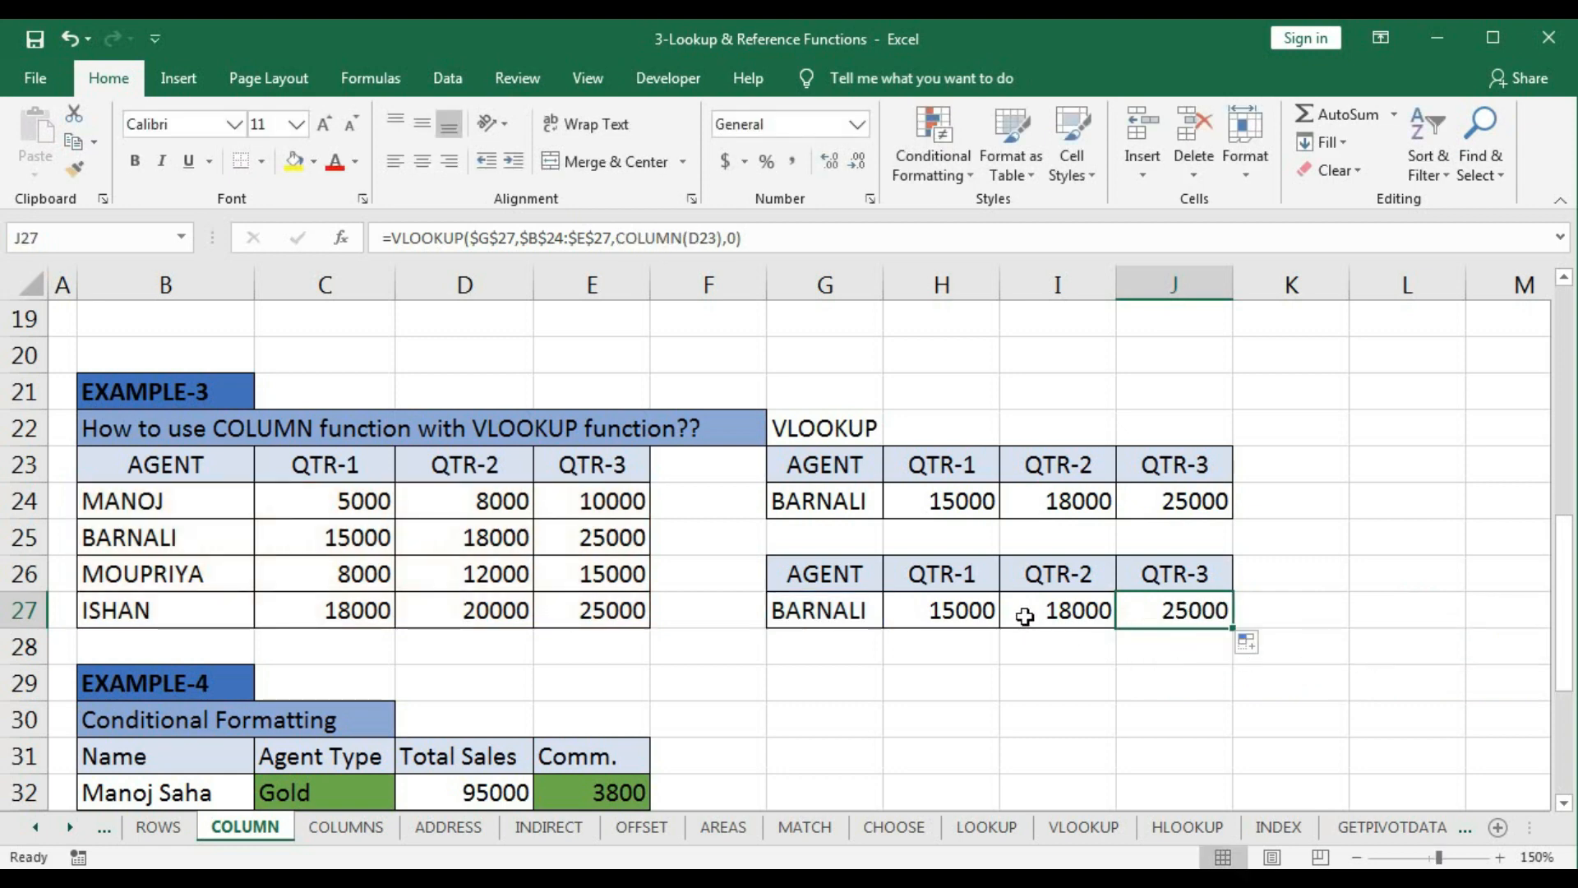
Step: Examine which cell the COLUMN argument refers to in each VLOOKUP formula across H27, I27 and J27
{"action": "left_click", "coordinate": [950, 608]}
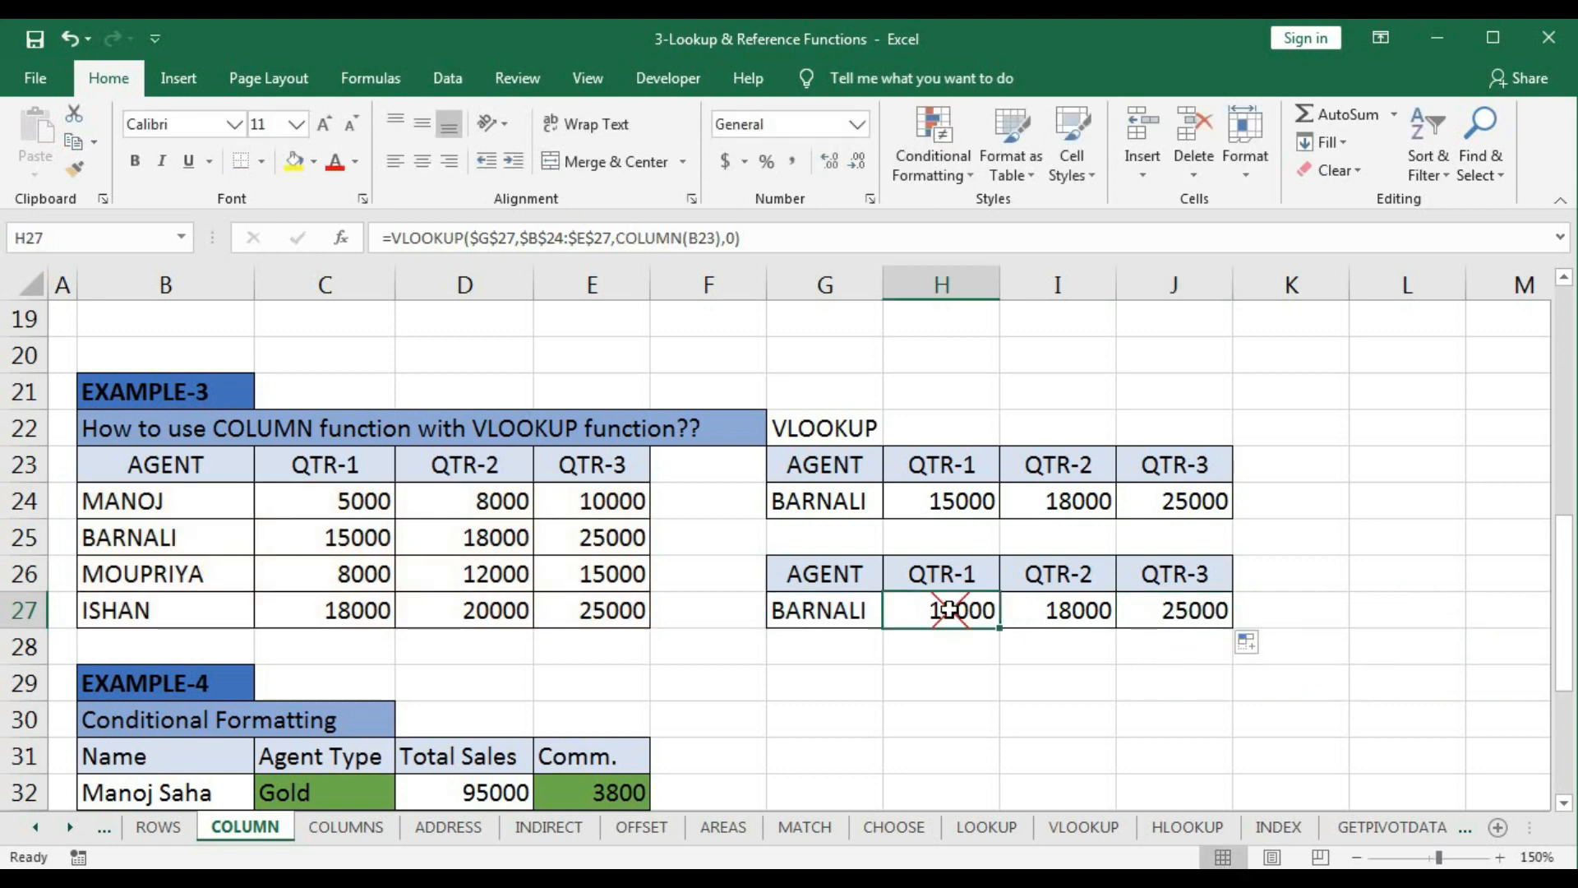
{"action": "double_click", "coordinate": [950, 609]}
{"action": "left_click", "coordinate": [1212, 649]}
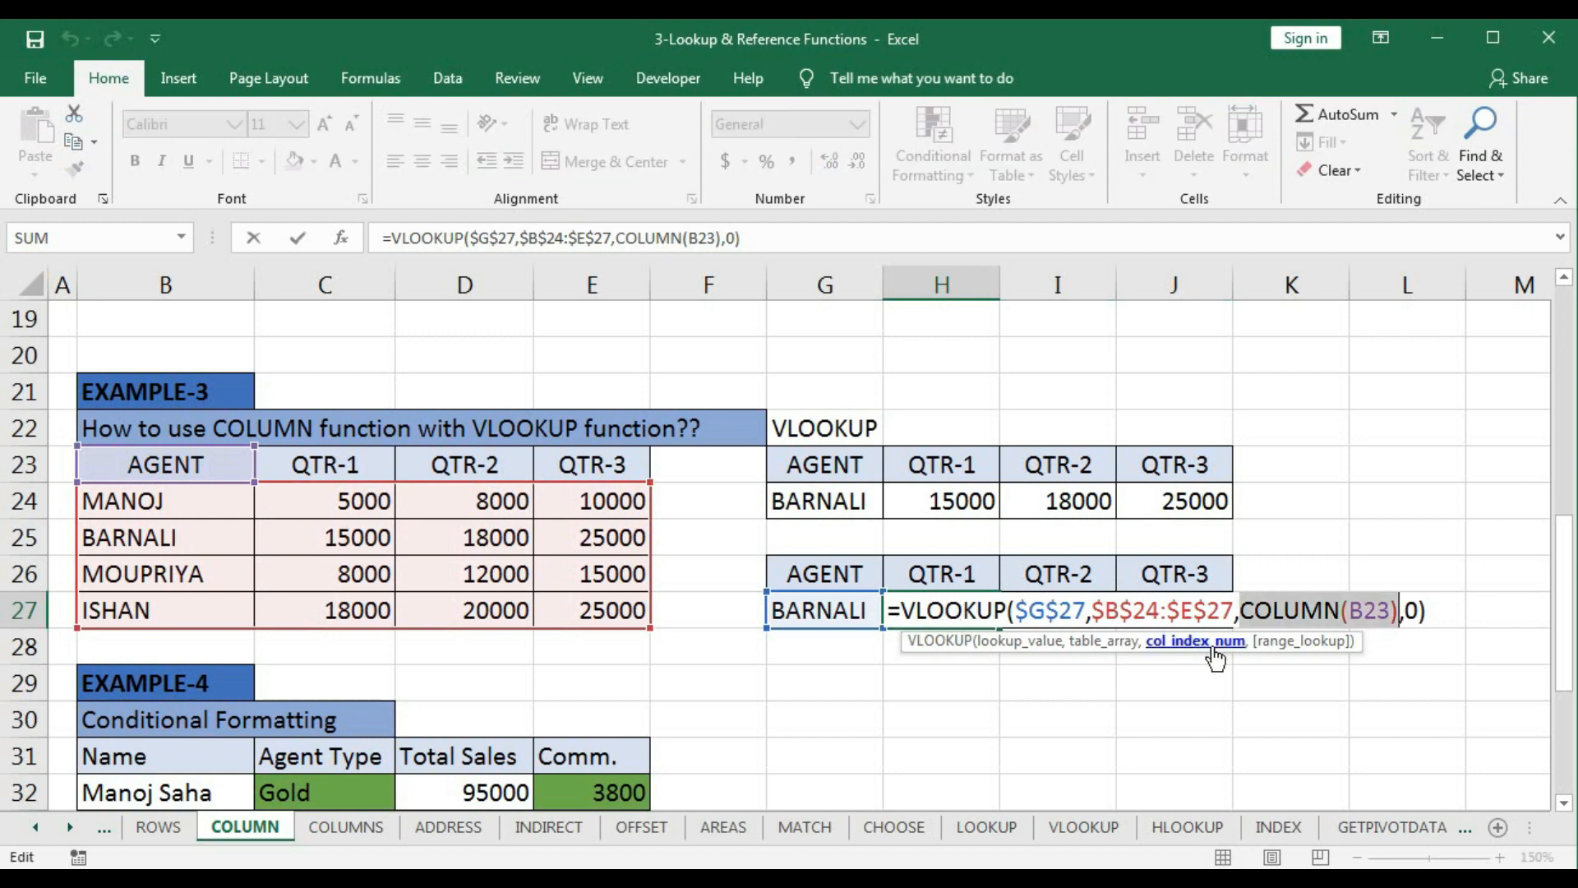
{"action": "key", "text": "Escape"}
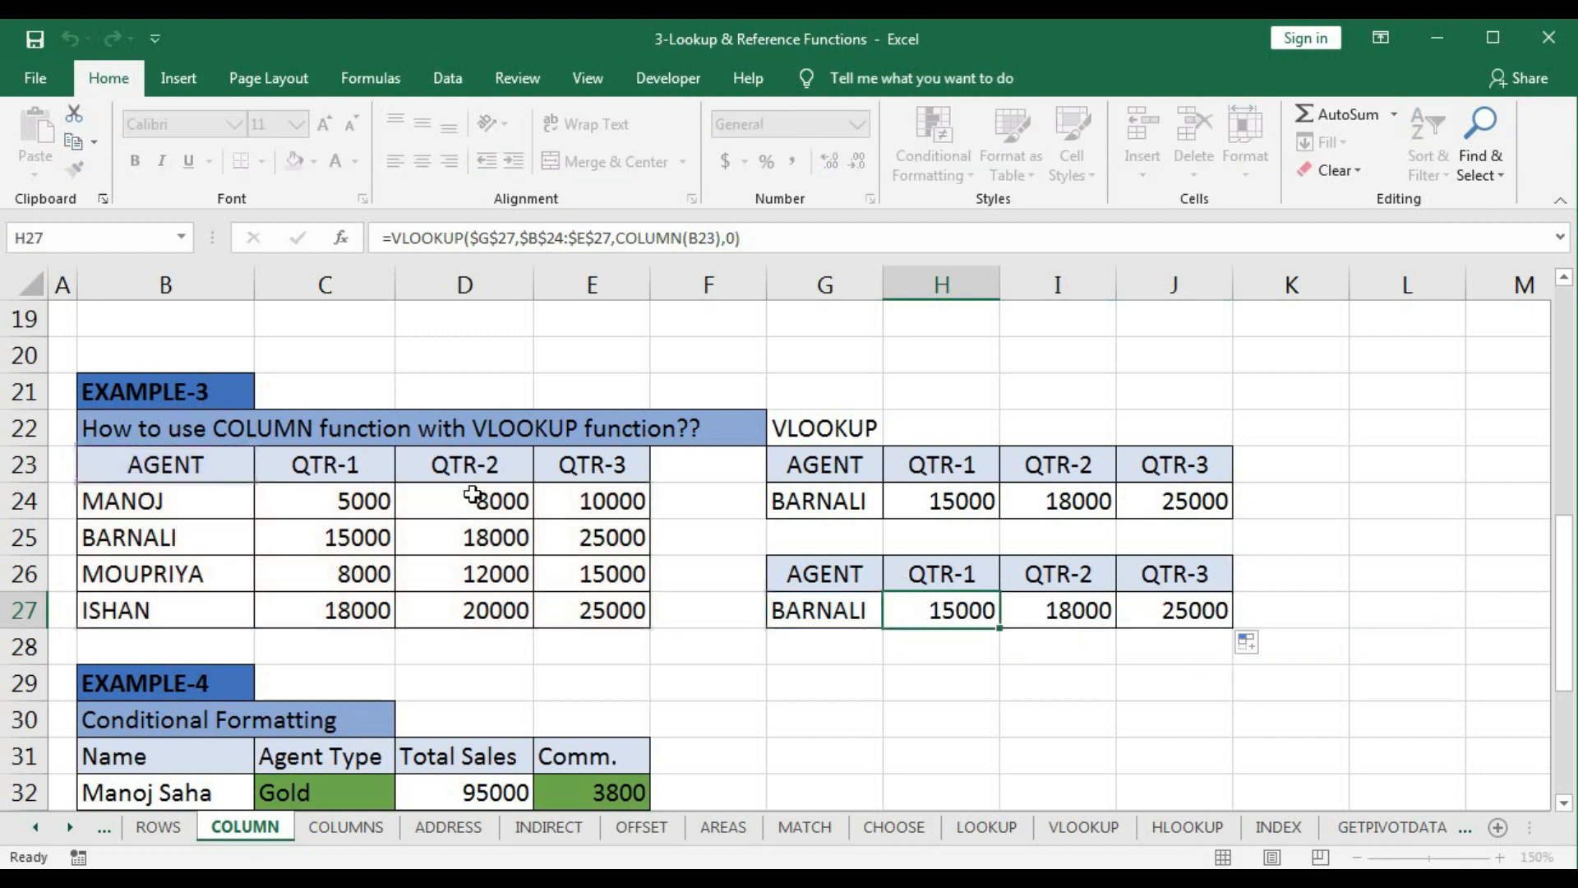
{"action": "double_click", "coordinate": [1057, 615]}
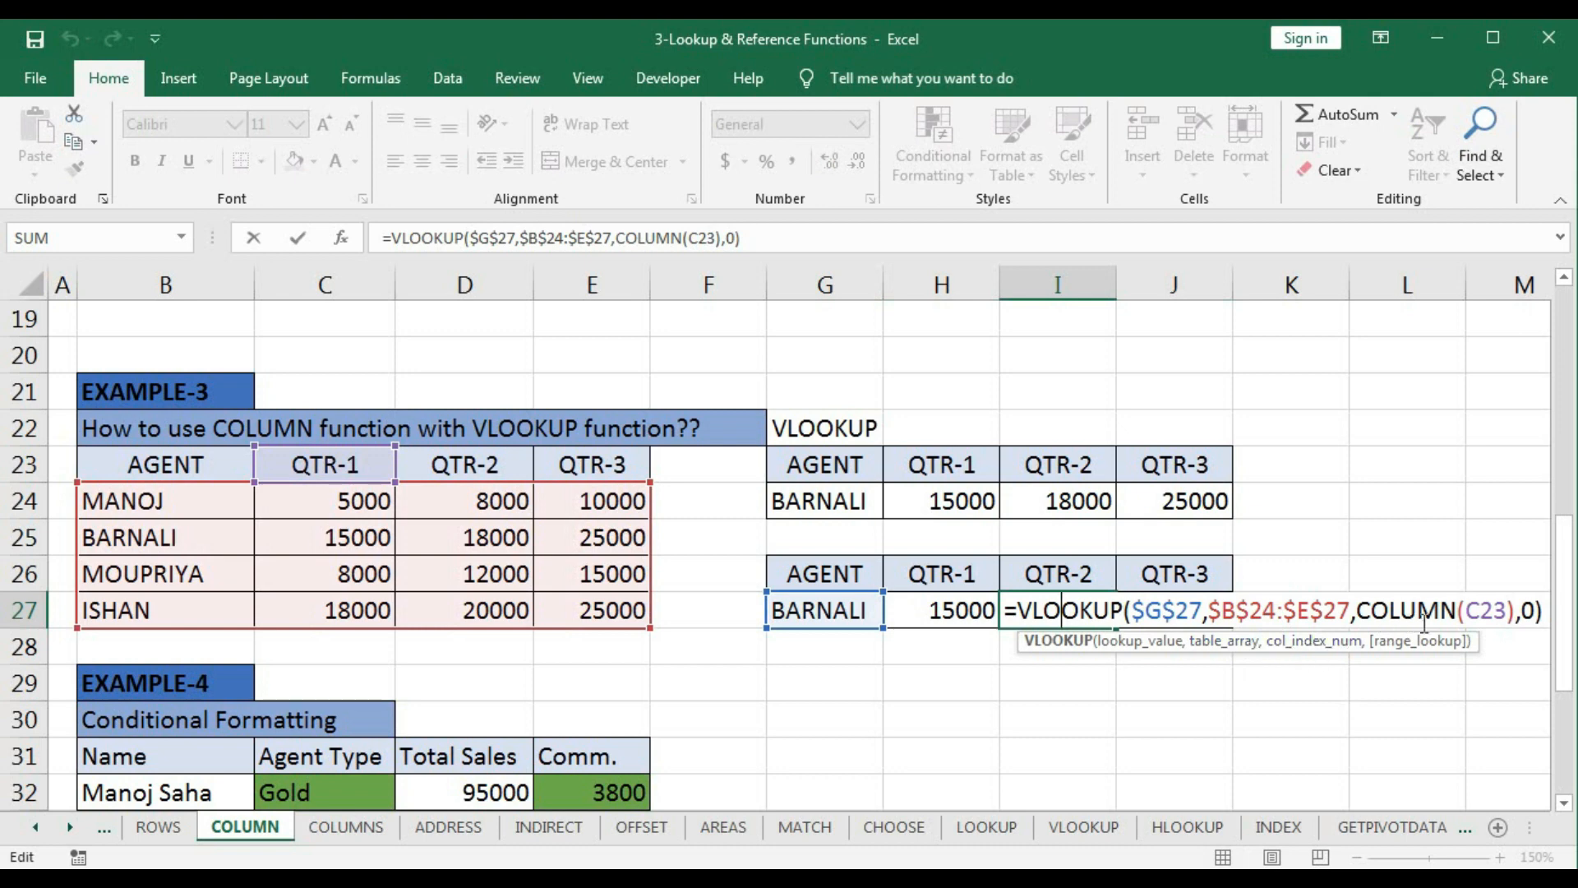
{"action": "key", "text": "Escape"}
{"action": "double_click", "coordinate": [1212, 613]}
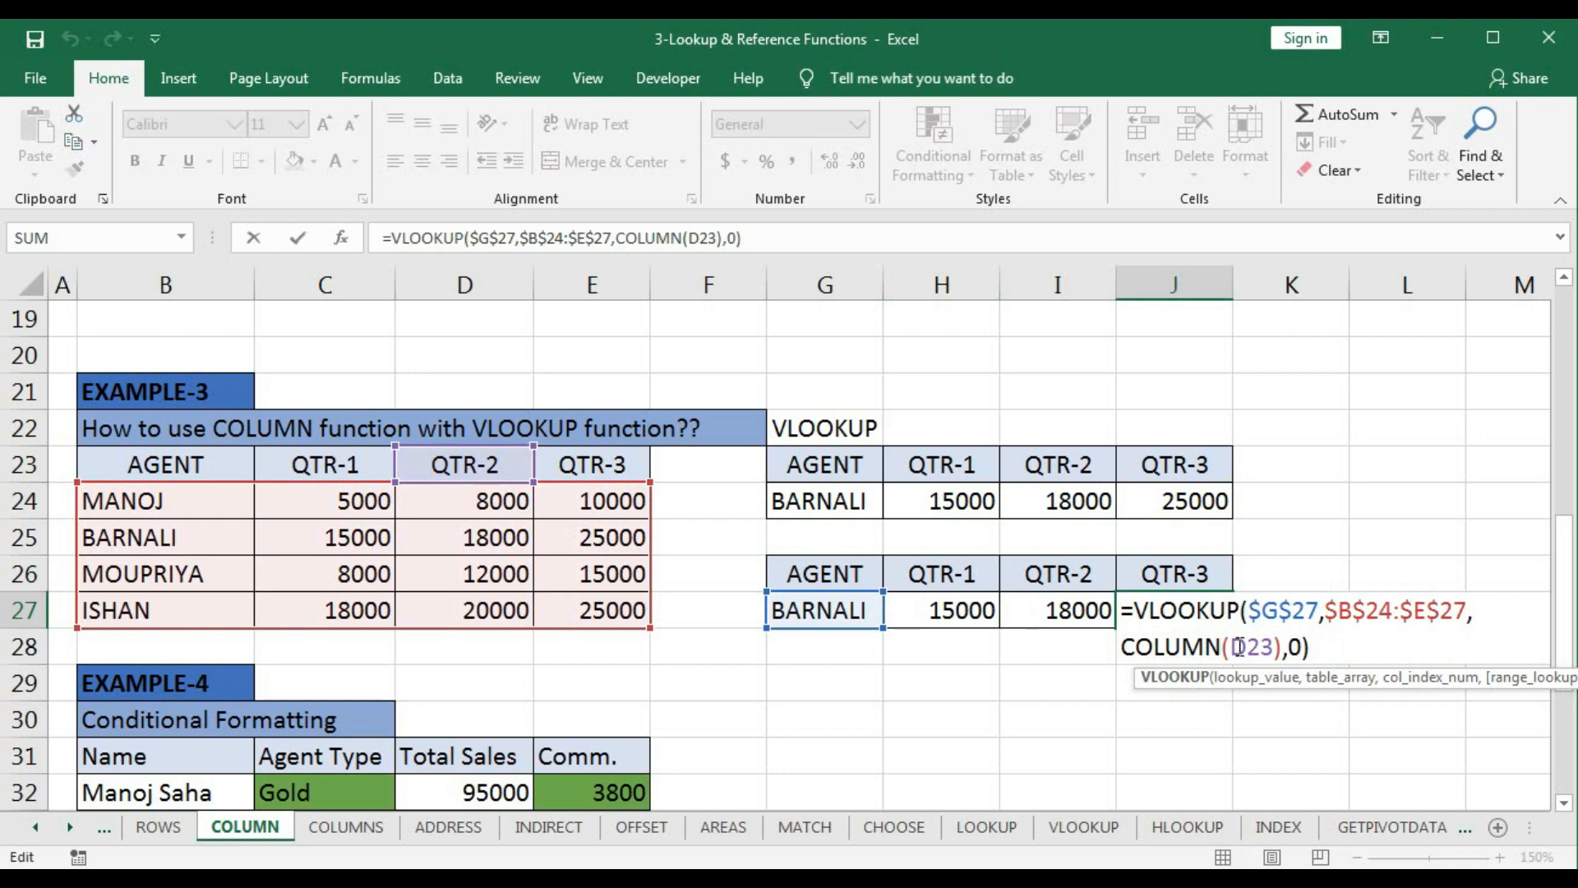
{"action": "key", "text": "ctrl+Return"}
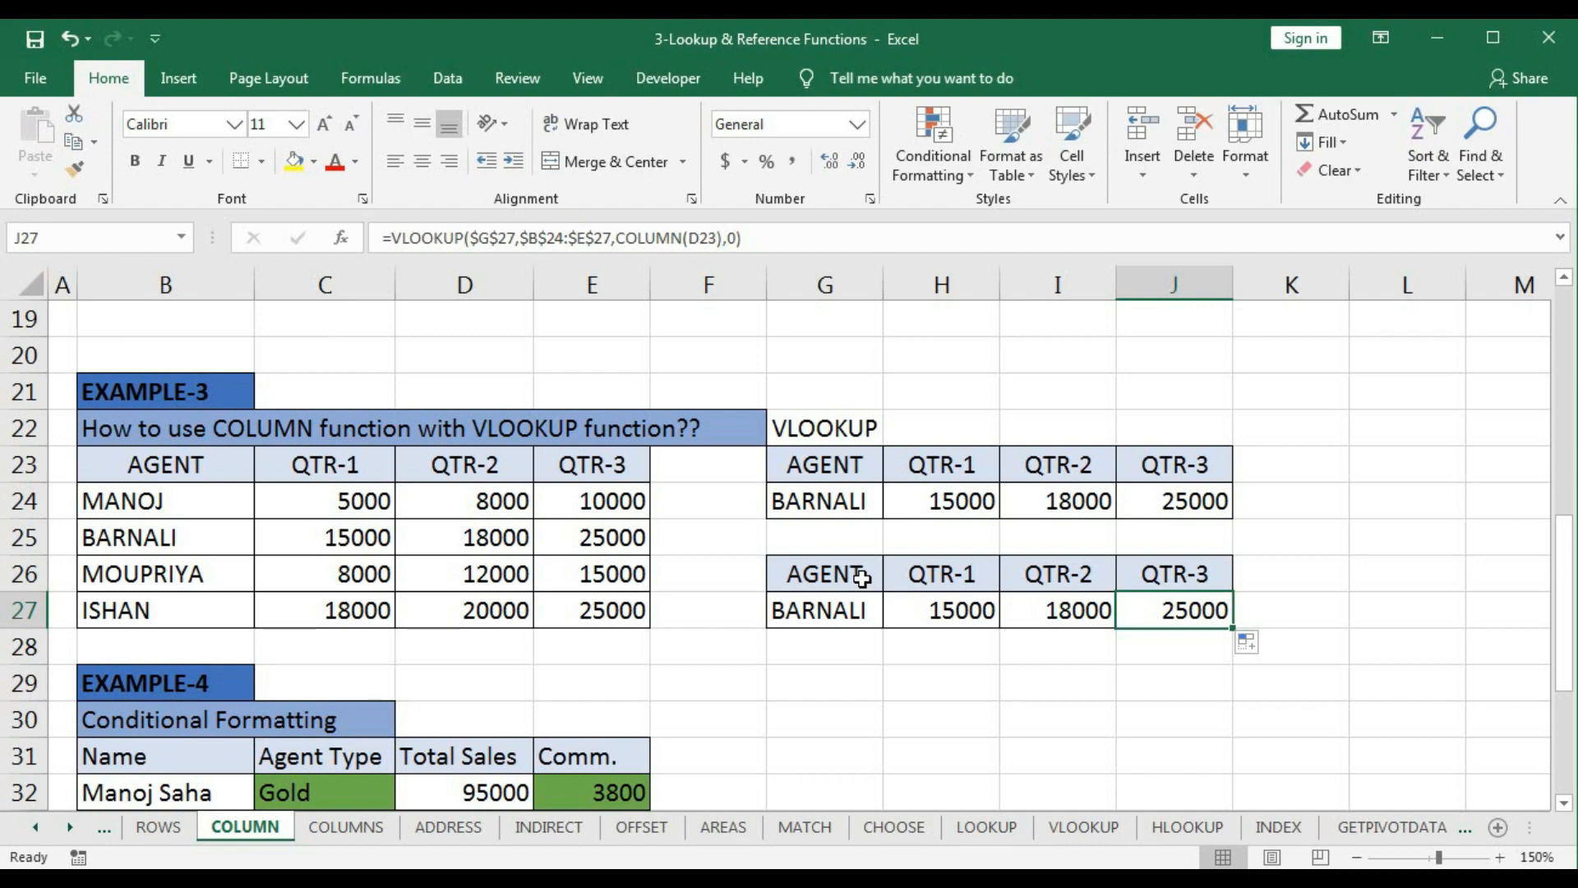
Step: Review the Example-4 table's Name, Agent Type, Total Sales and Comm. columns as the data for conditional formatting
{"action": "left_click", "coordinate": [324, 791]}
{"action": "scroll", "coordinate": [582, 687], "scroll_direction": "down", "scroll_amount": 3}
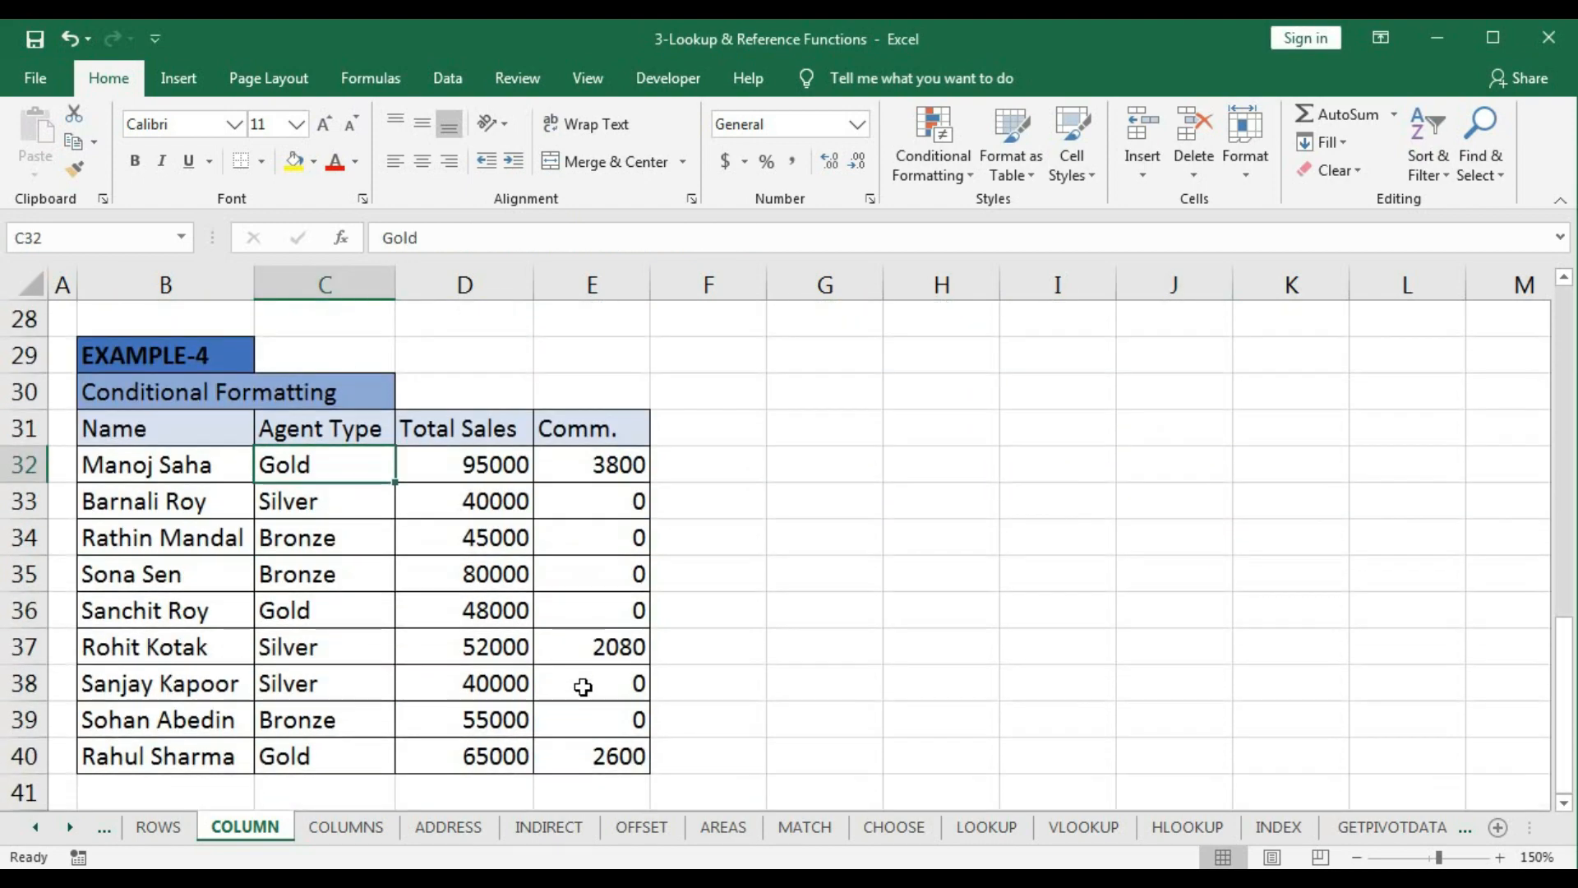
{"action": "left_click", "coordinate": [299, 511]}
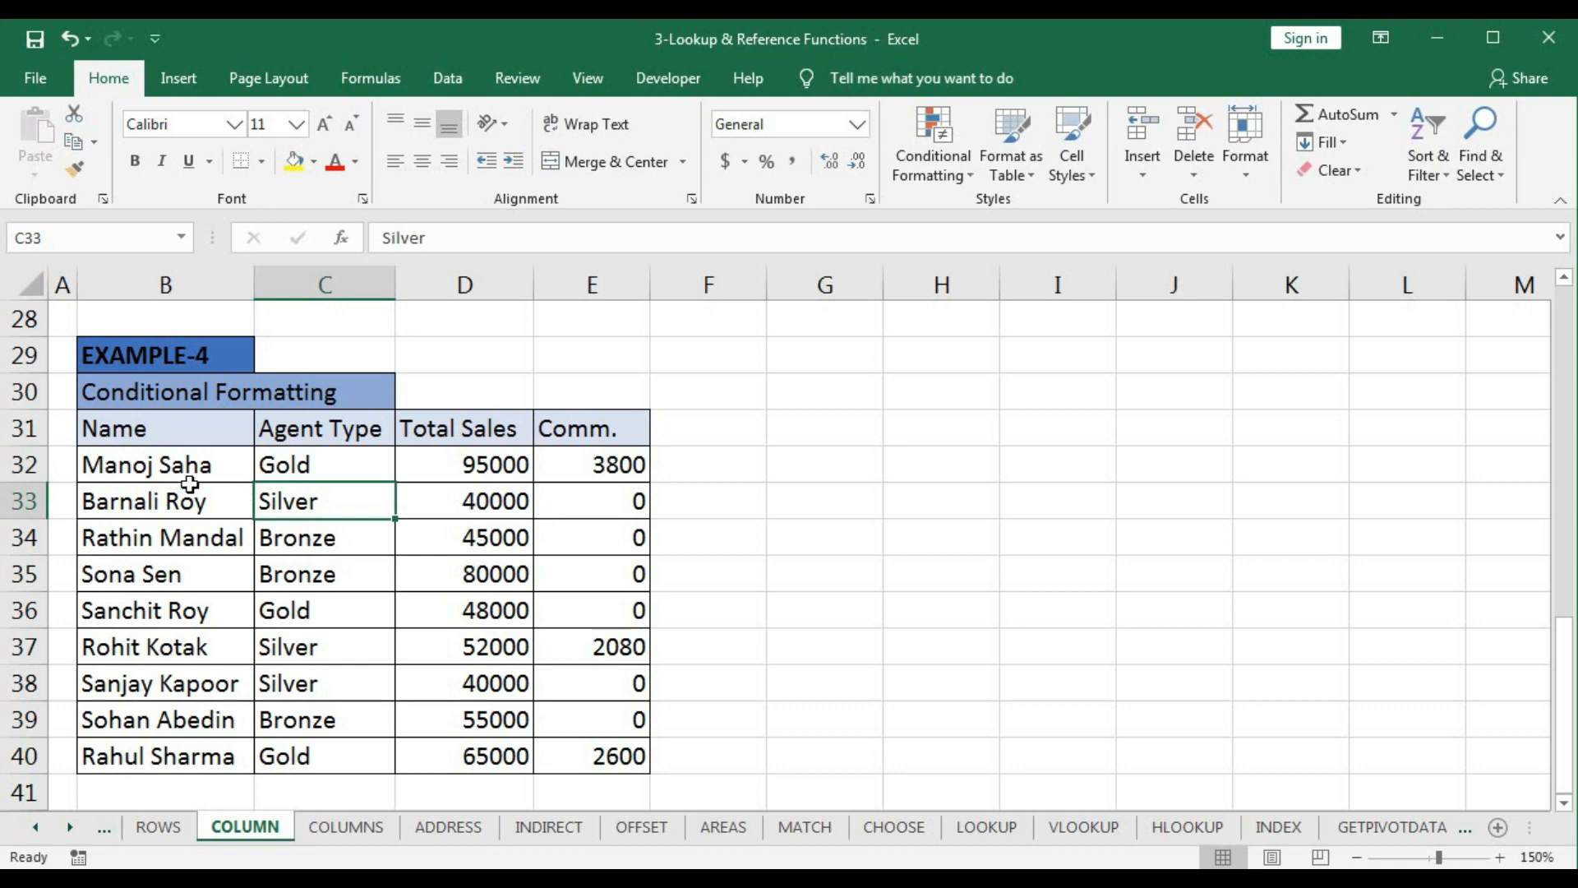
{"action": "left_click_drag", "start_coordinate": [150, 431], "coordinate": [166, 674]}
{"action": "left_click_drag", "start_coordinate": [468, 501], "coordinate": [471, 649]}
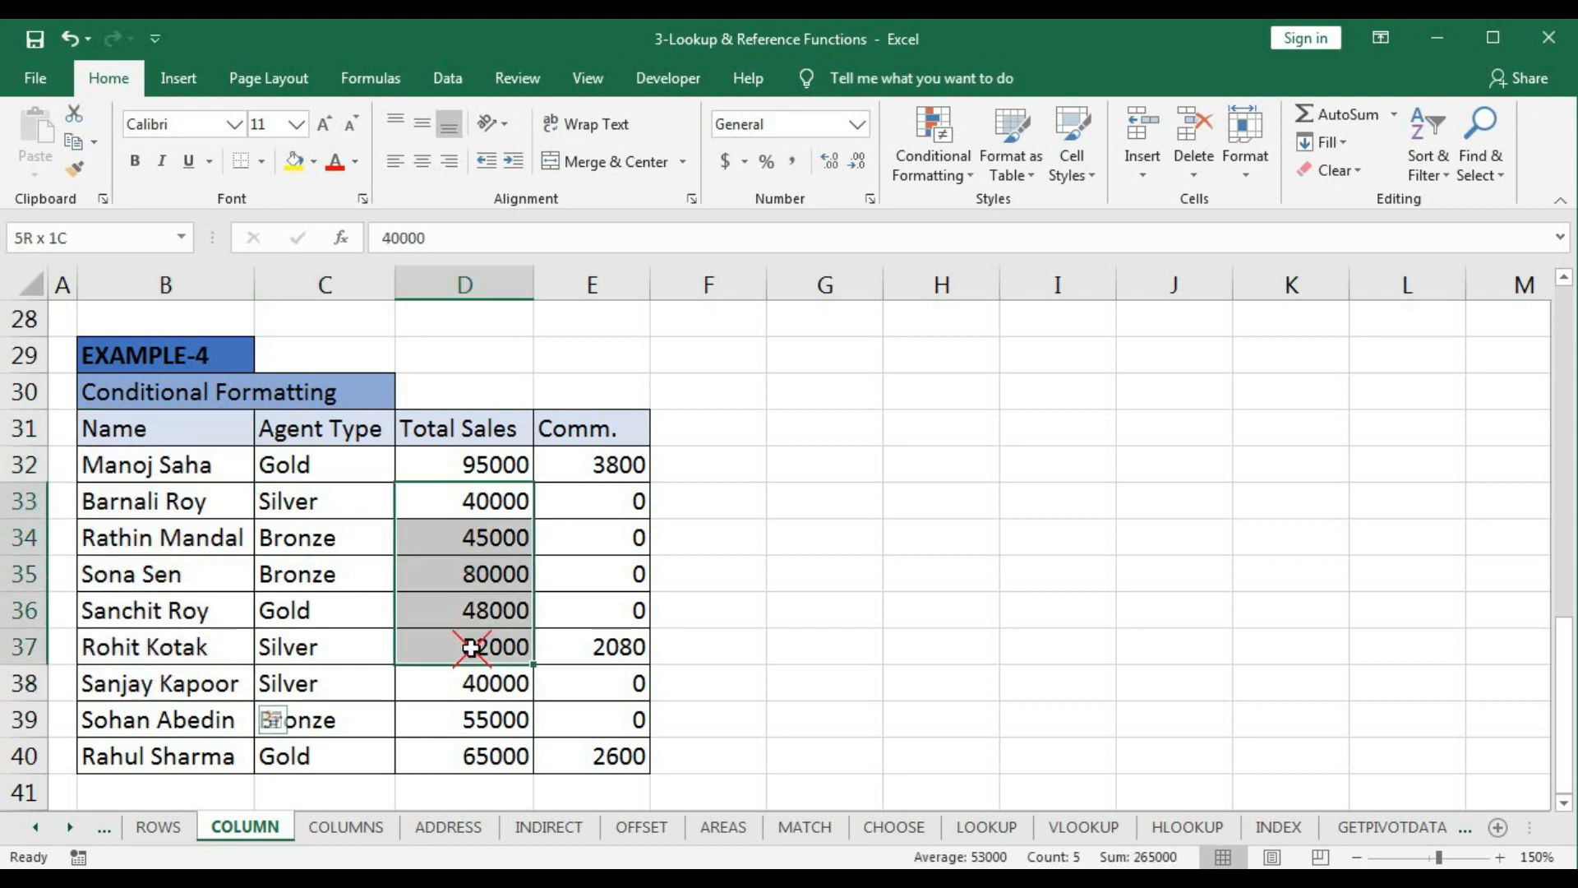
{"action": "left_click_drag", "start_coordinate": [353, 505], "coordinate": [309, 645]}
{"action": "left_click_drag", "start_coordinate": [606, 500], "coordinate": [607, 669]}
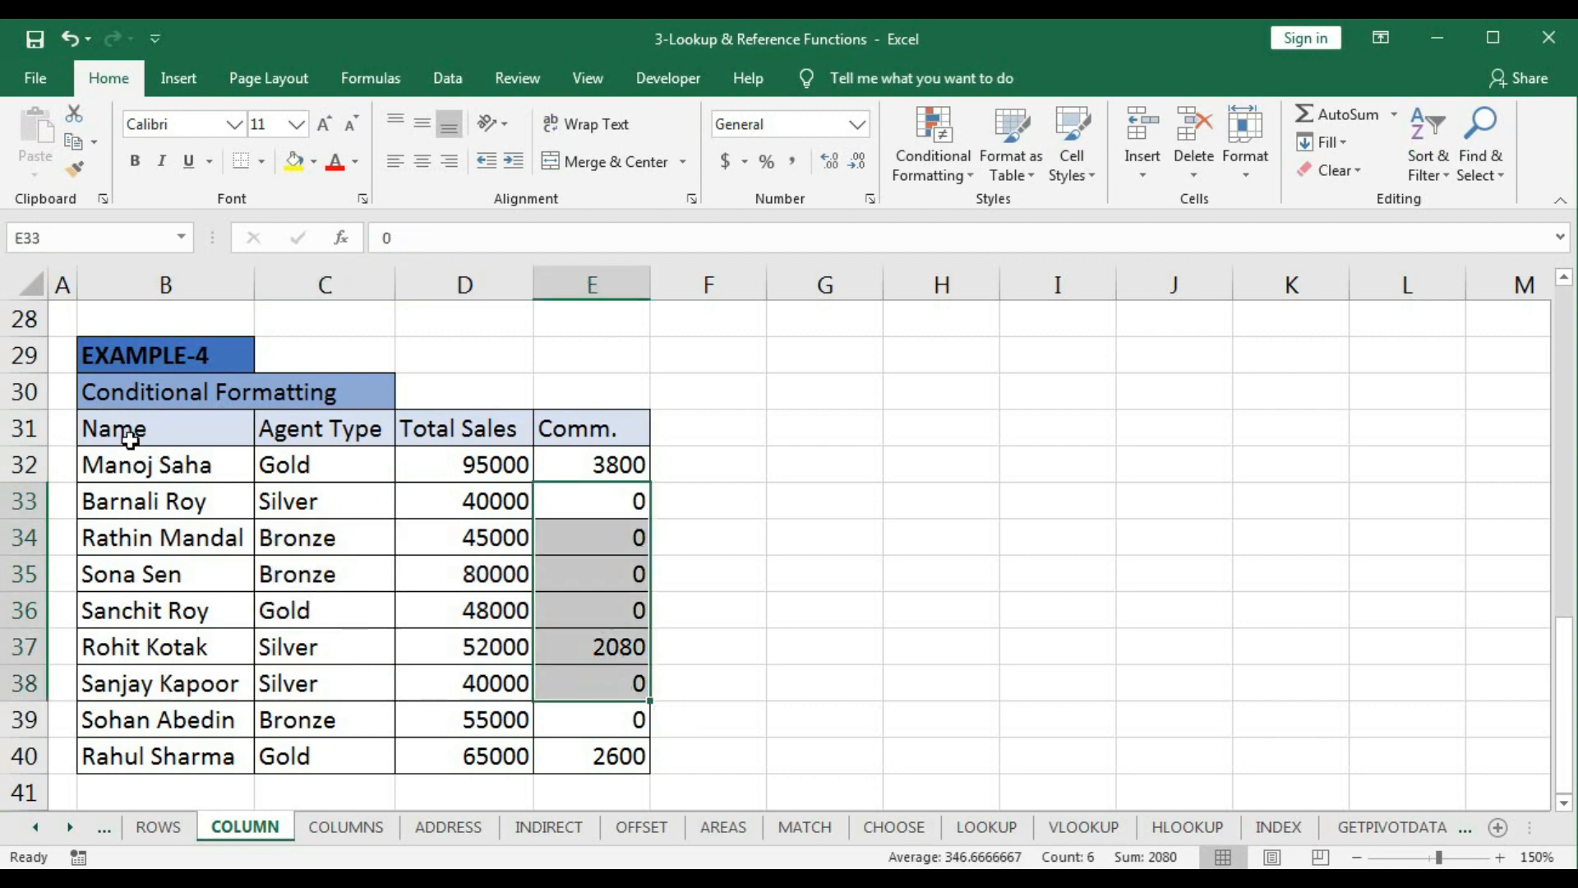
Step: Create a formula-based conditional formatting rule for B32:E40 with the condition =isodd(column(B$32))
{"action": "left_click_drag", "start_coordinate": [117, 426], "coordinate": [606, 747]}
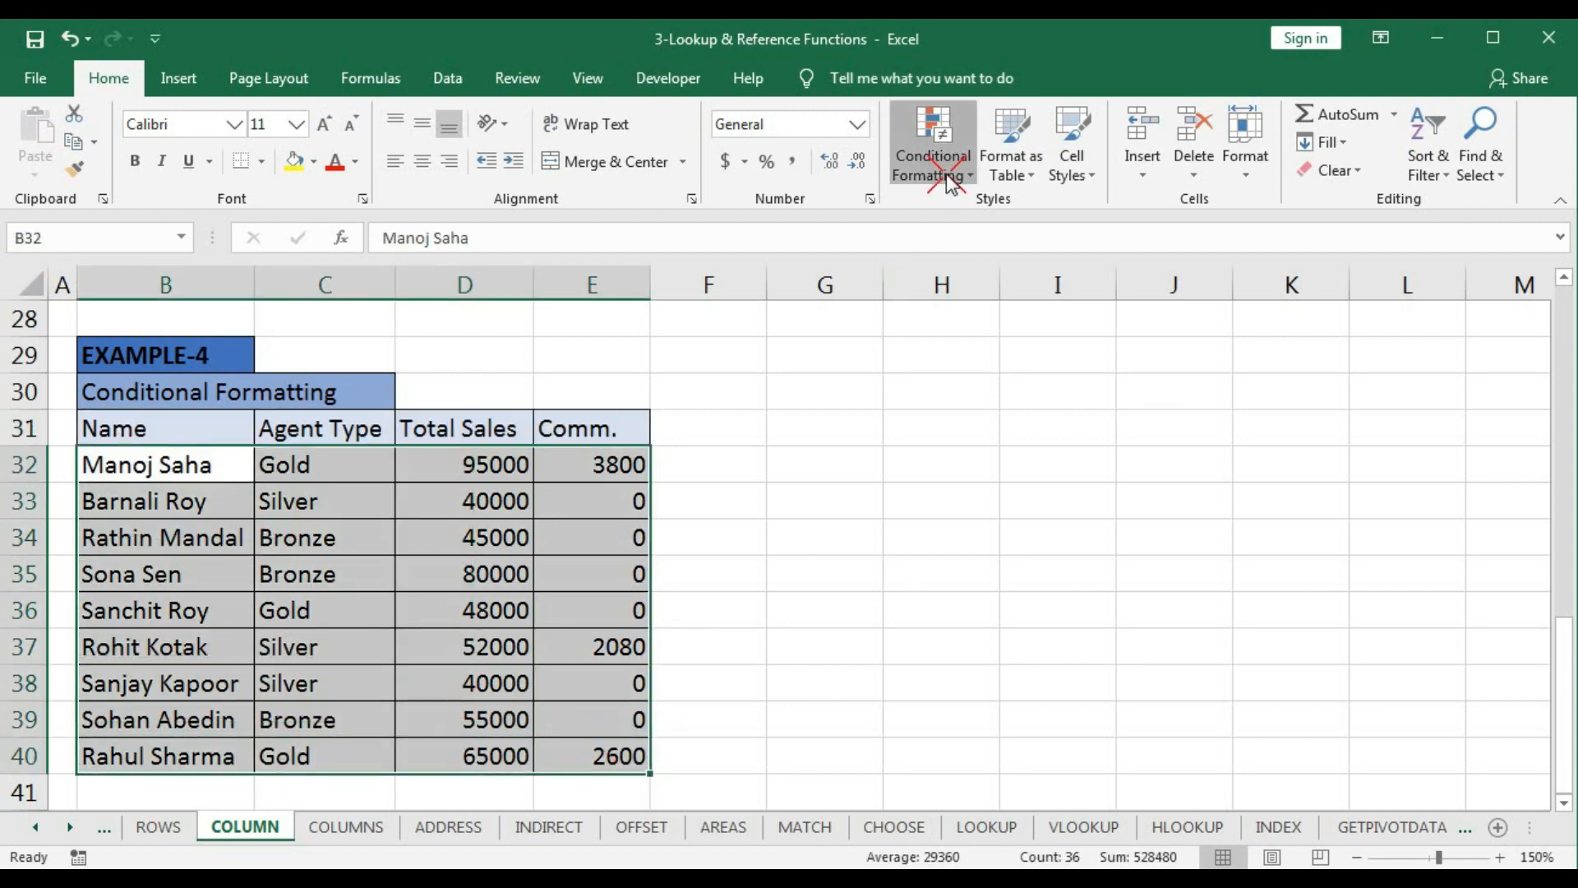
{"action": "left_click", "coordinate": [946, 174]}
{"action": "left_click", "coordinate": [961, 473]}
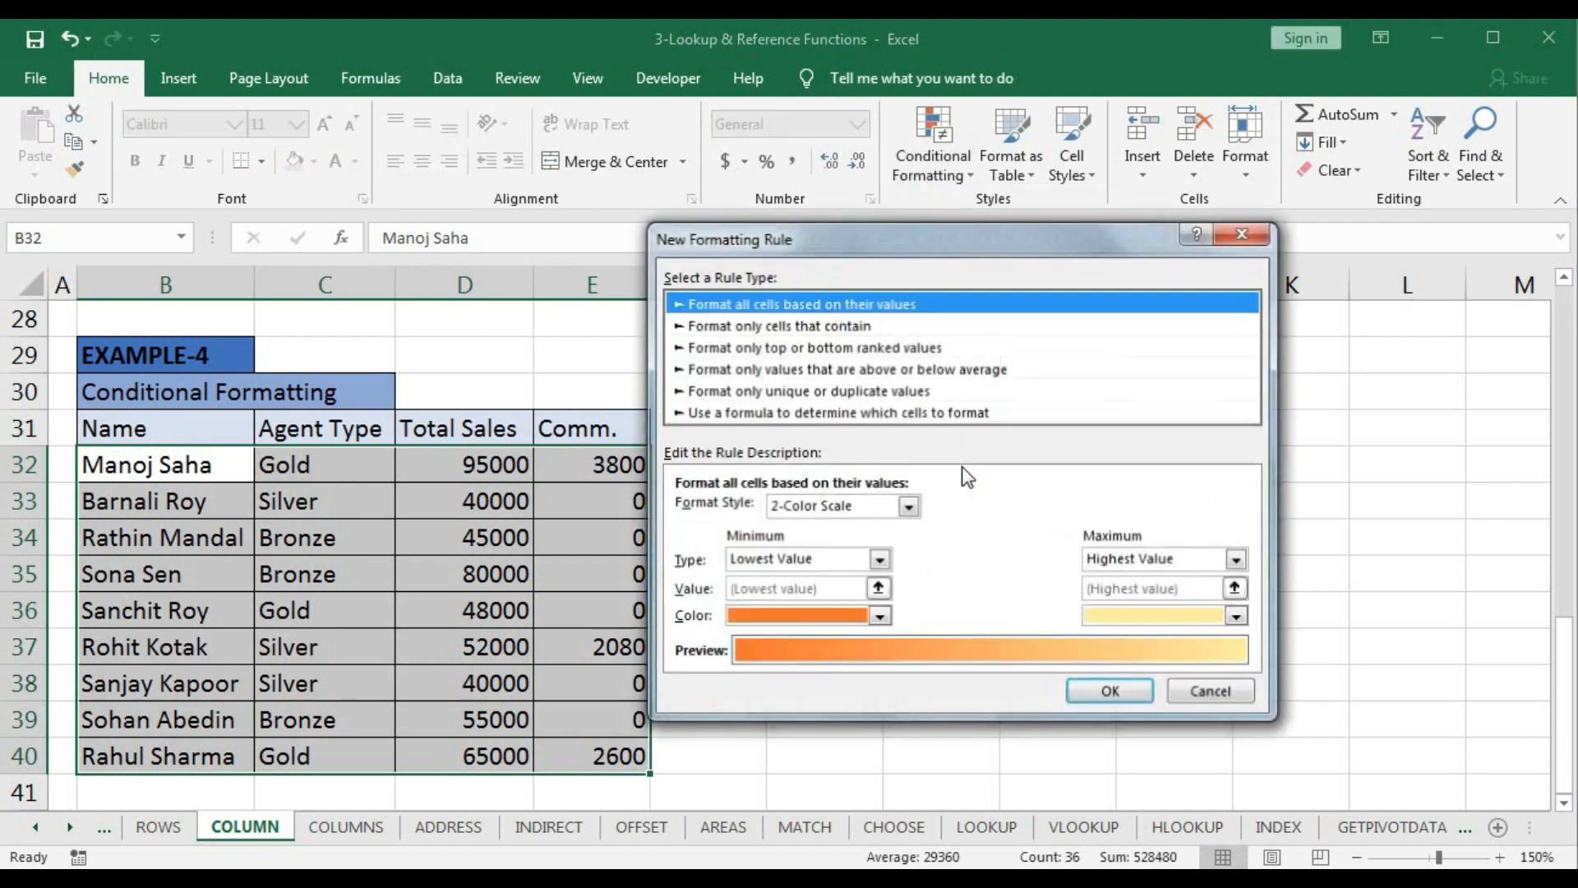
{"action": "left_click", "coordinate": [744, 414]}
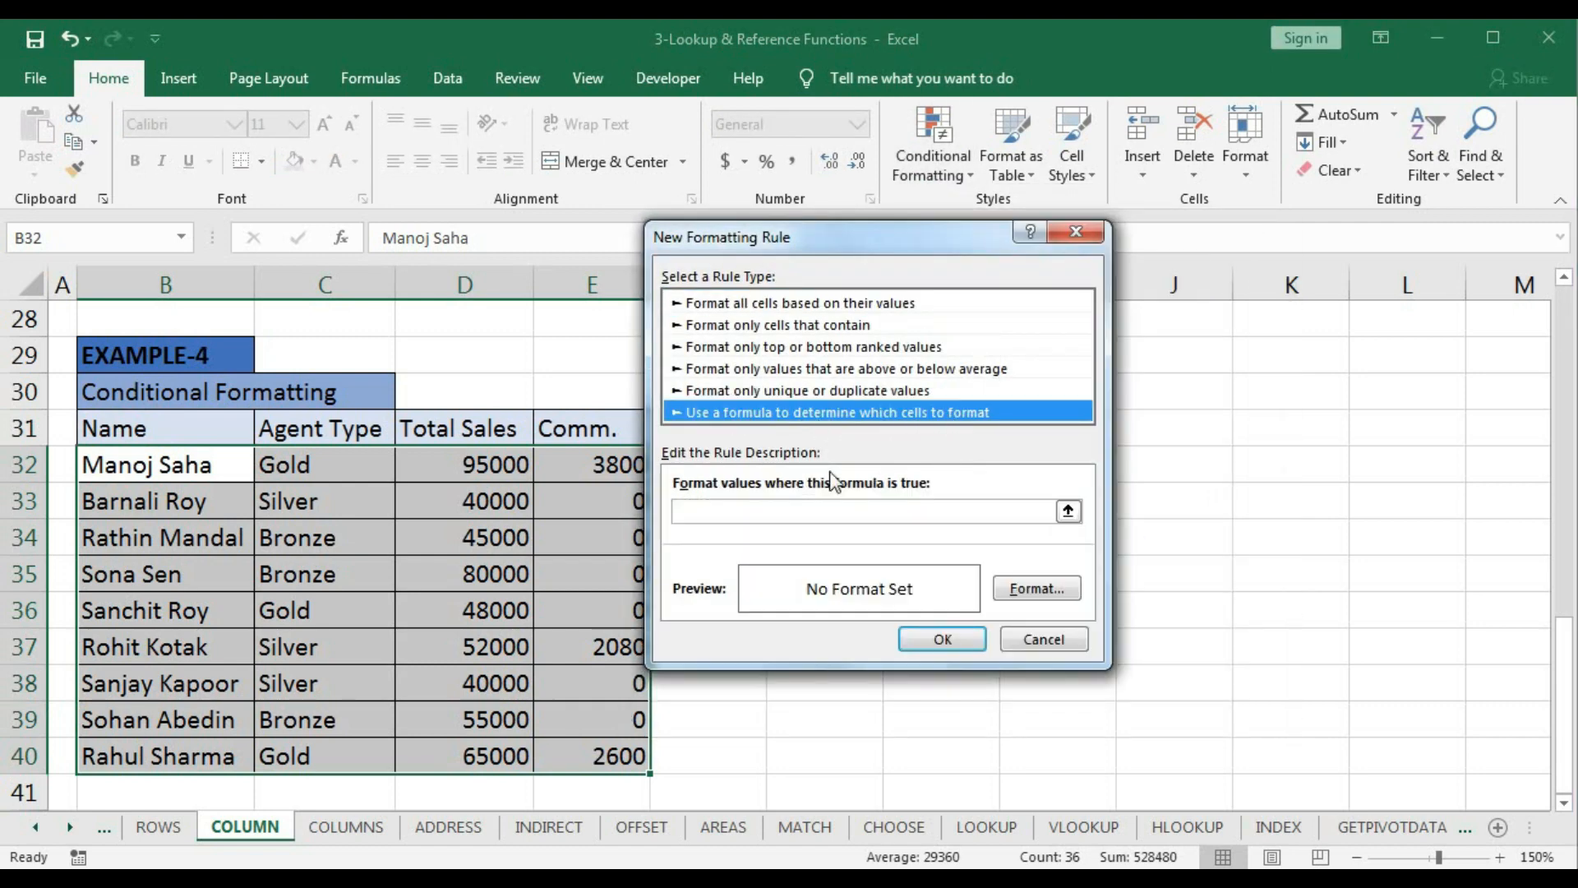
{"action": "left_click", "coordinate": [723, 514]}
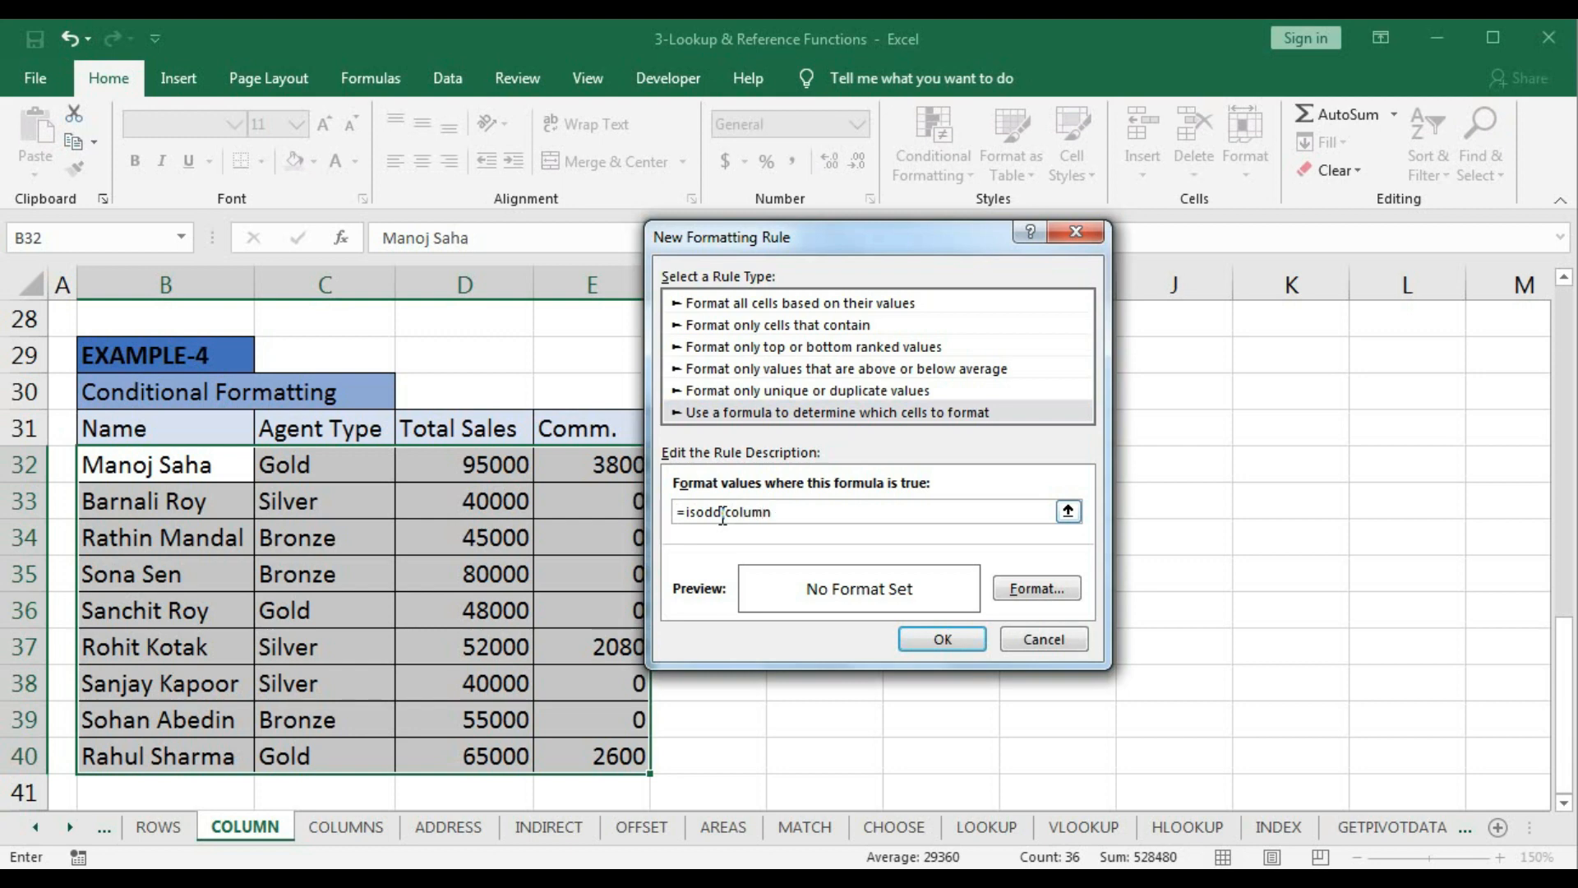
{"action": "left_click", "coordinate": [152, 465]}
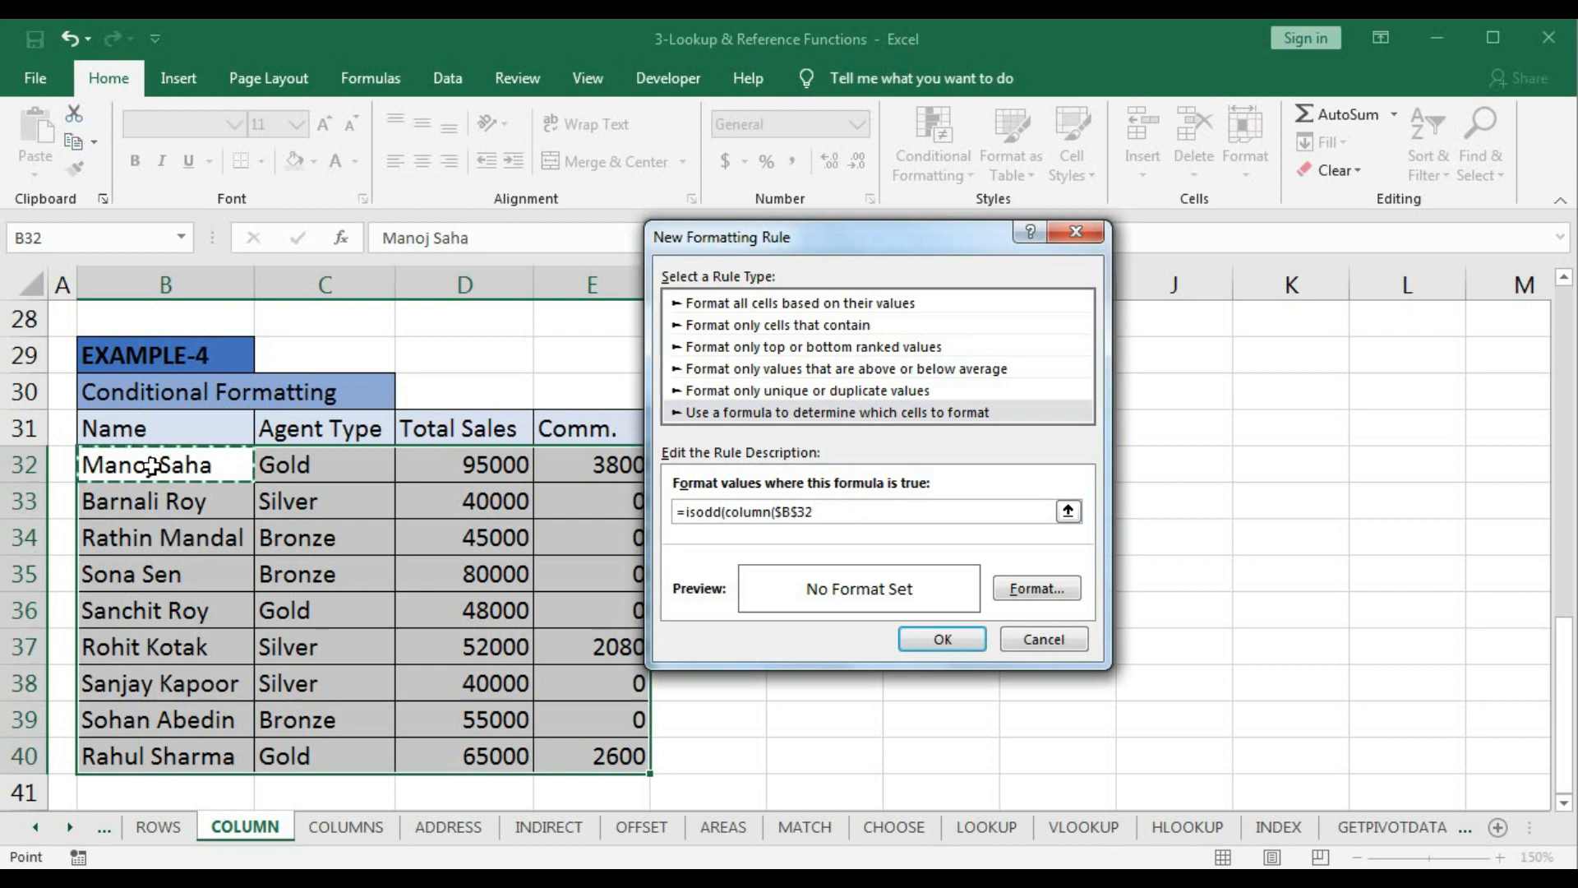
{"action": "key", "text": "F4"}
{"action": "key", "text": "F4"}
{"action": "key", "text": "F4"}
{"action": "key", "text": "F4"}
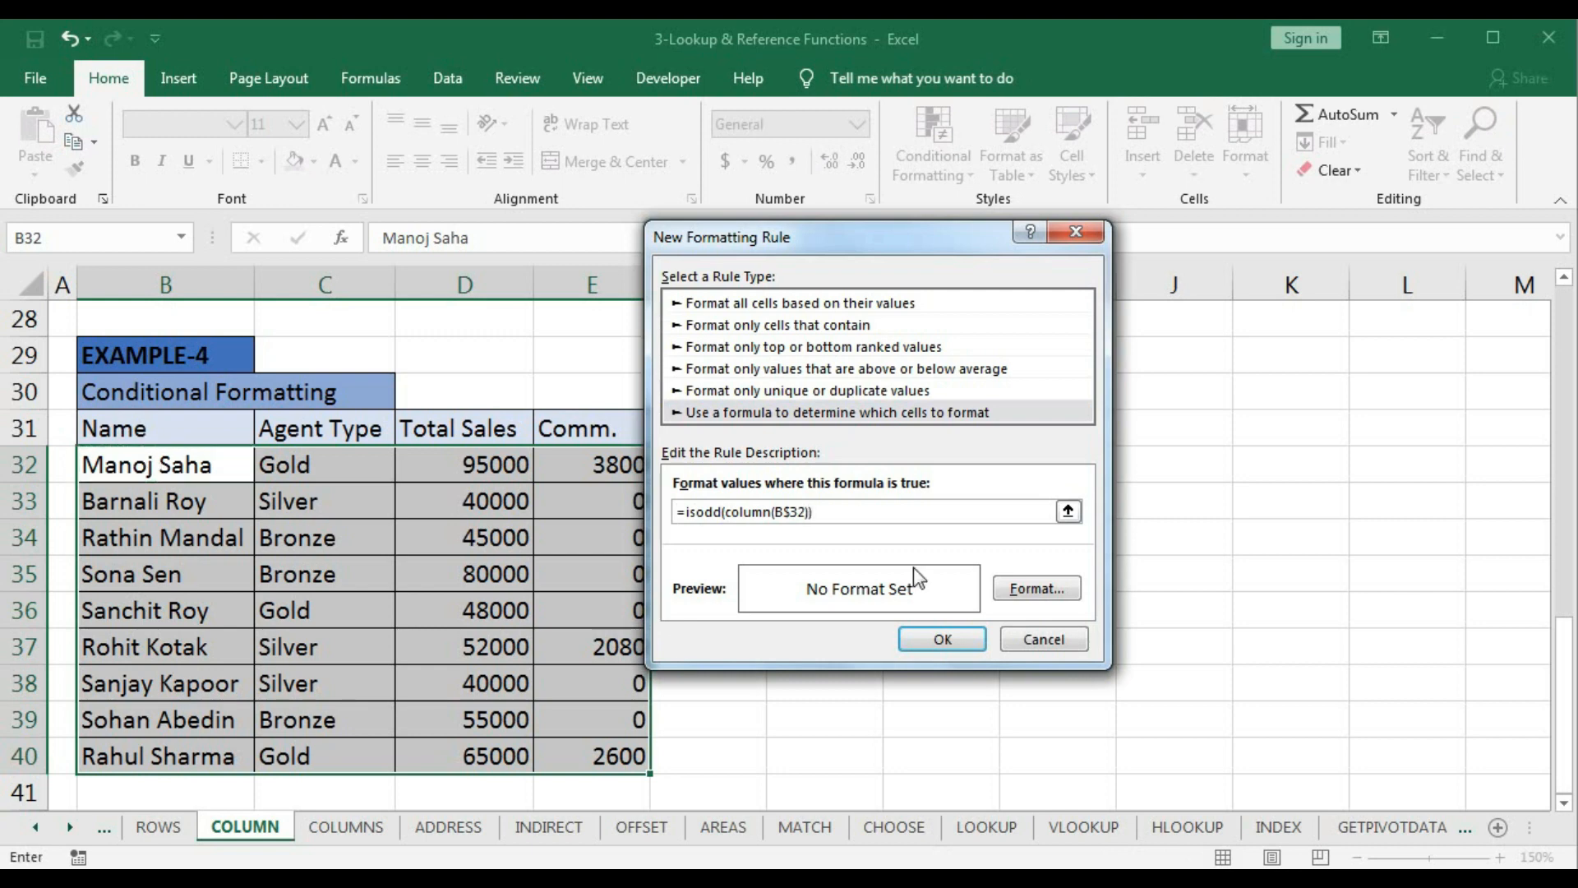
Step: Give the odd-column rule a light green fill and apply it to the table
{"action": "left_click", "coordinate": [1057, 595]}
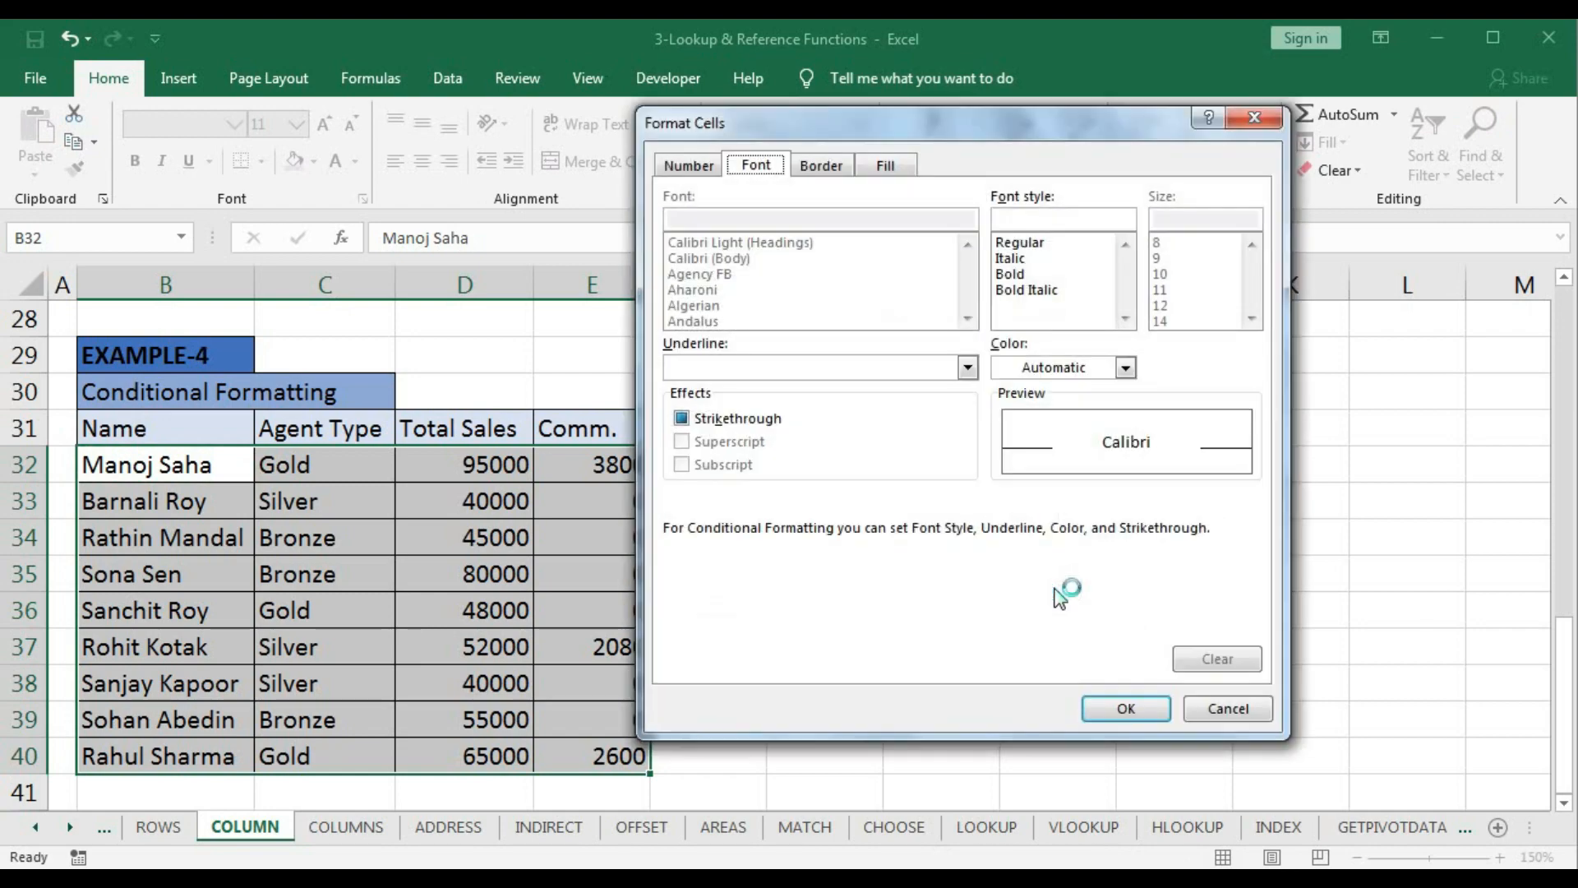
{"action": "left_click", "coordinate": [897, 166]}
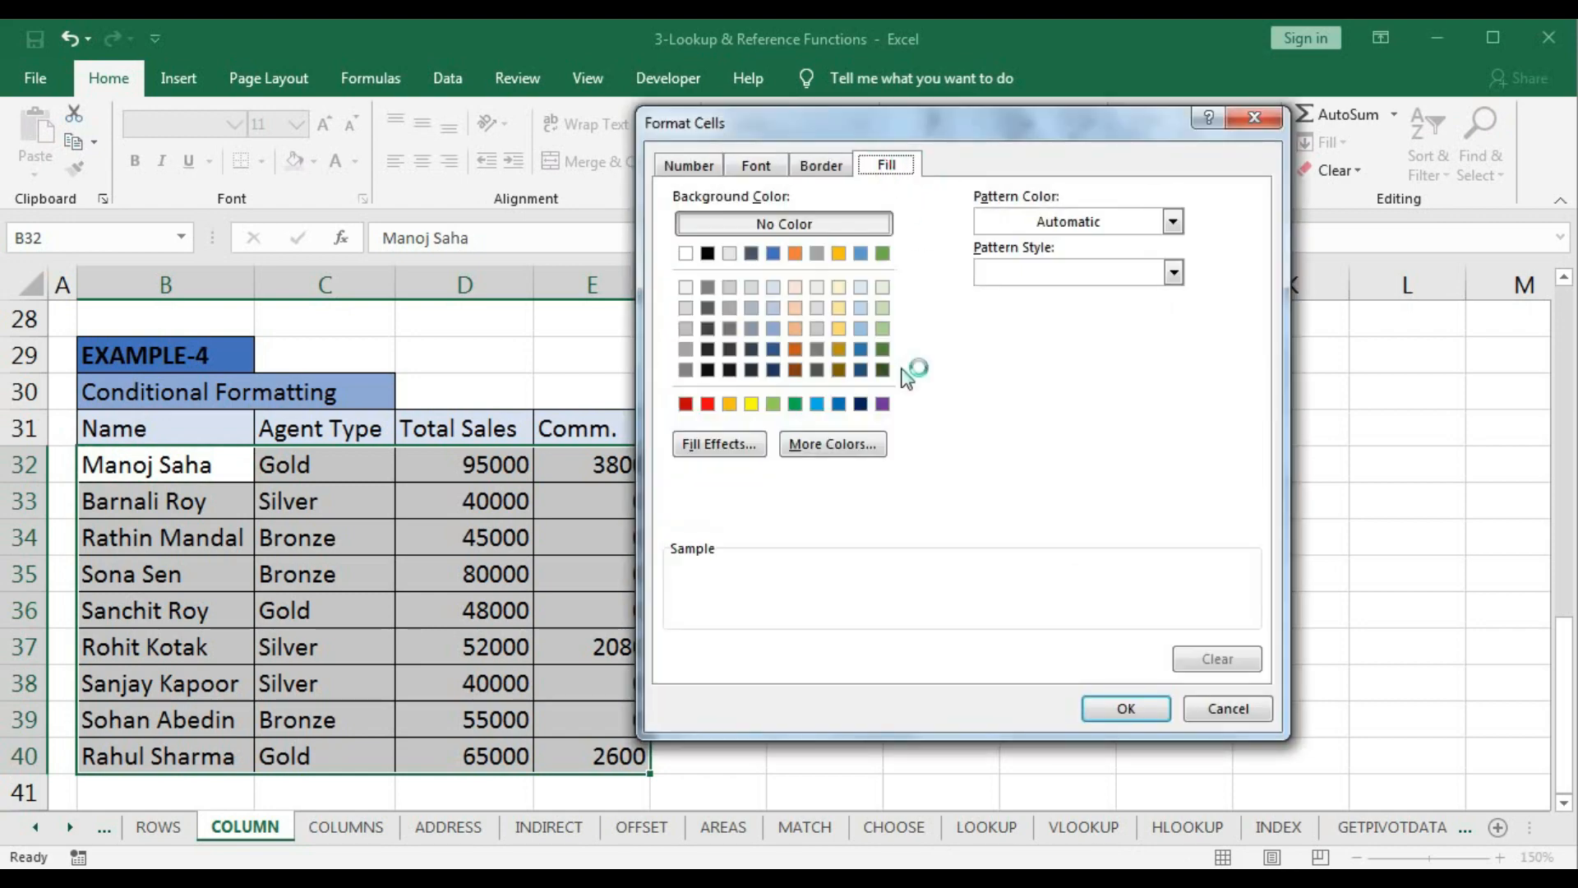
{"action": "left_click", "coordinate": [772, 404]}
{"action": "left_click", "coordinate": [1112, 712]}
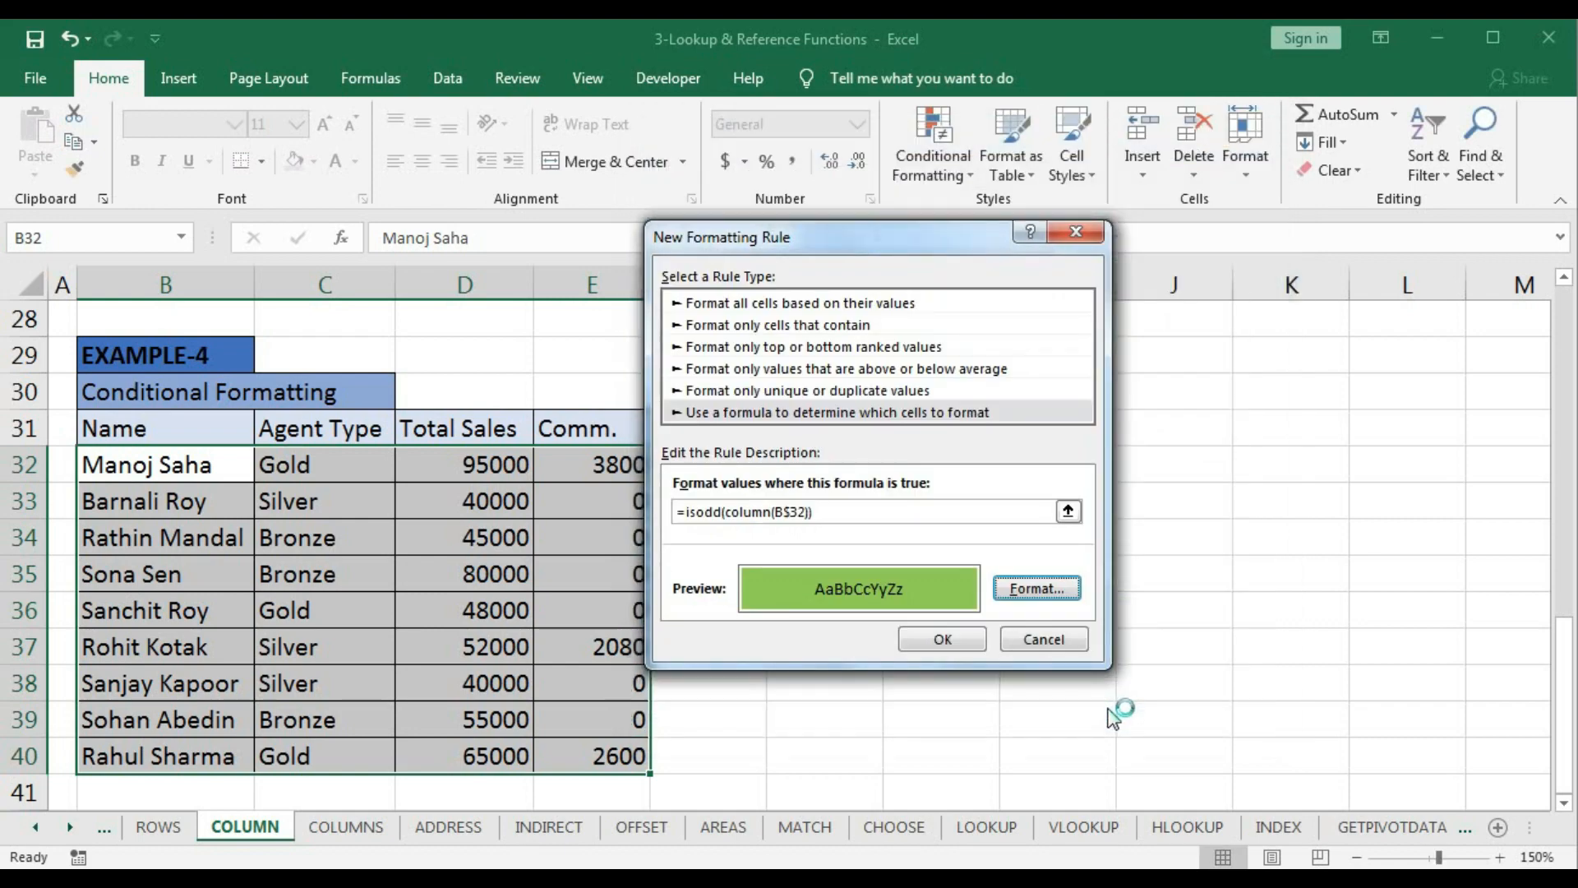
{"action": "left_click", "coordinate": [958, 638]}
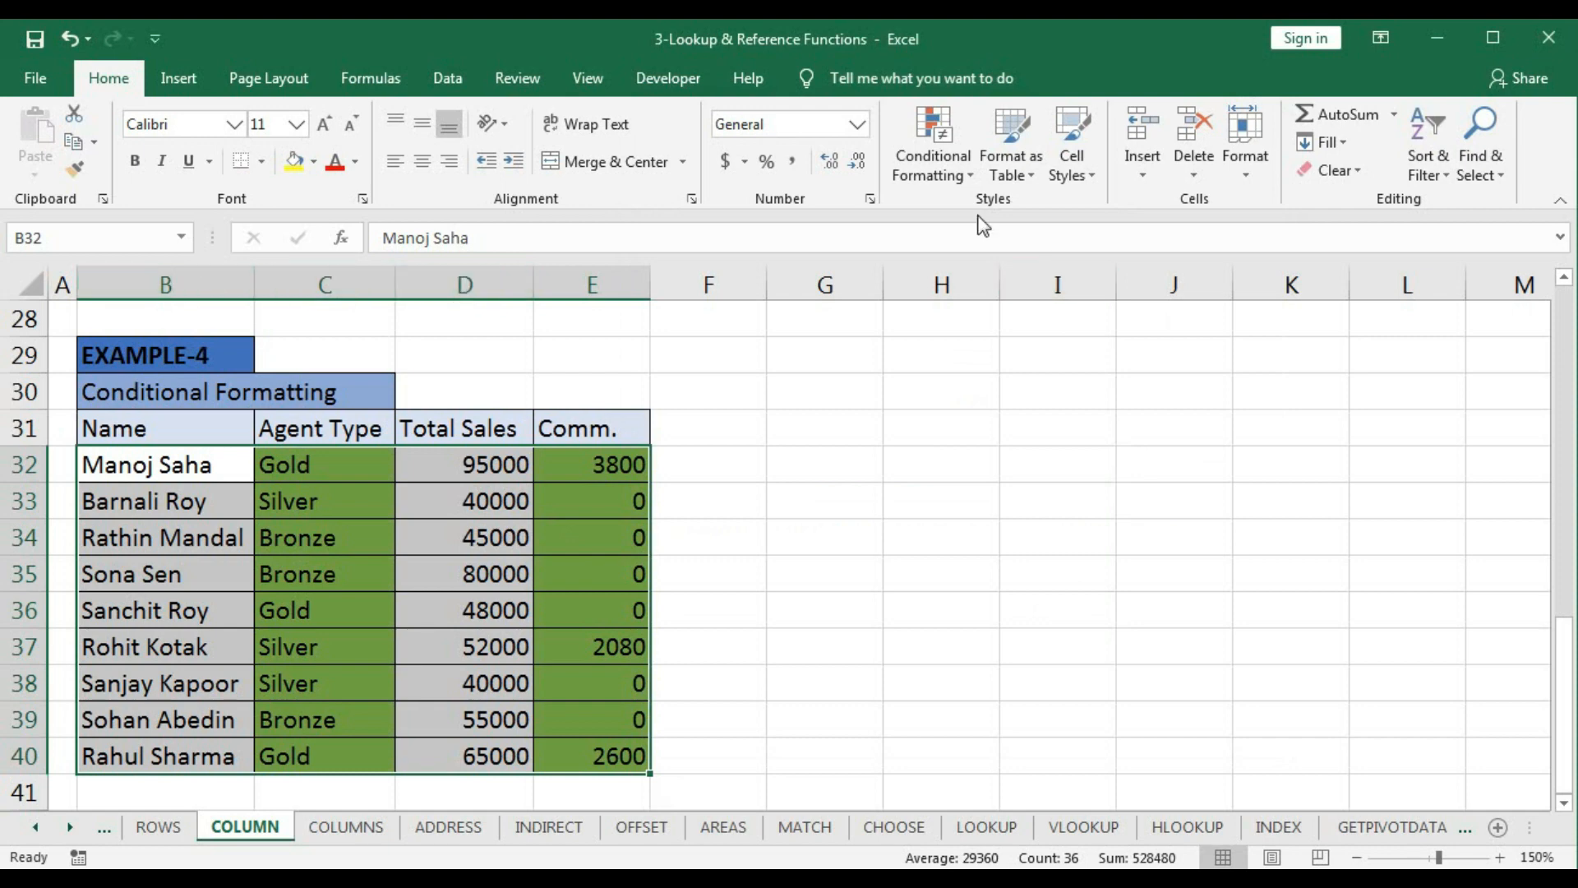
Step: Create a second formula-based conditional formatting rule for B32:E40 with the condition =iseven(column(B$32))
{"action": "left_click", "coordinate": [941, 172]}
{"action": "left_click", "coordinate": [956, 475]}
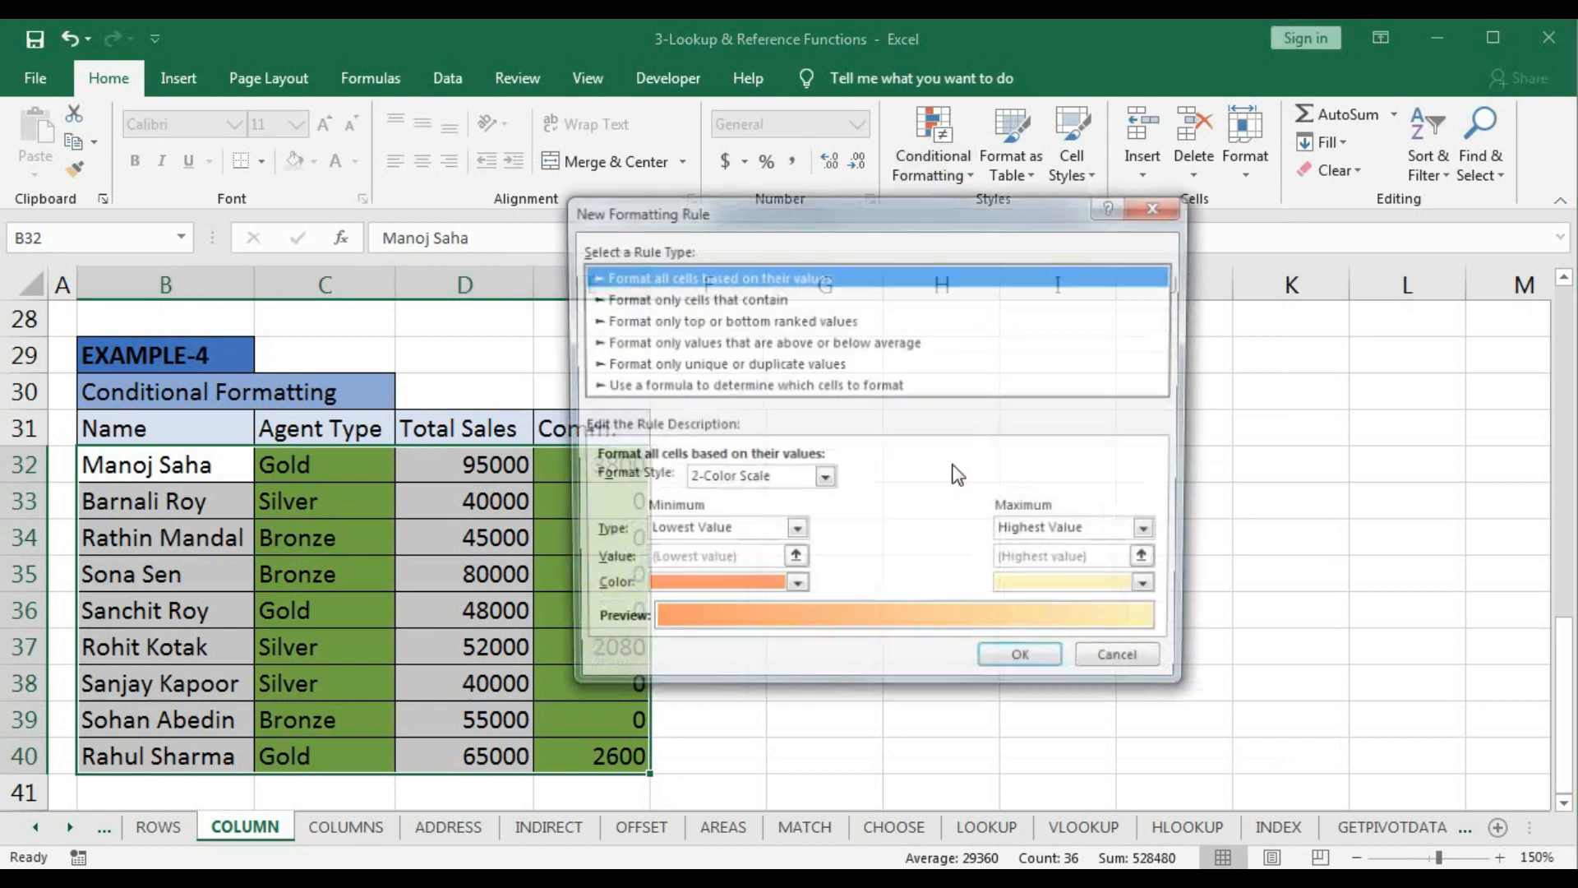
{"action": "left_click_drag", "start_coordinate": [699, 222], "coordinate": [877, 245]}
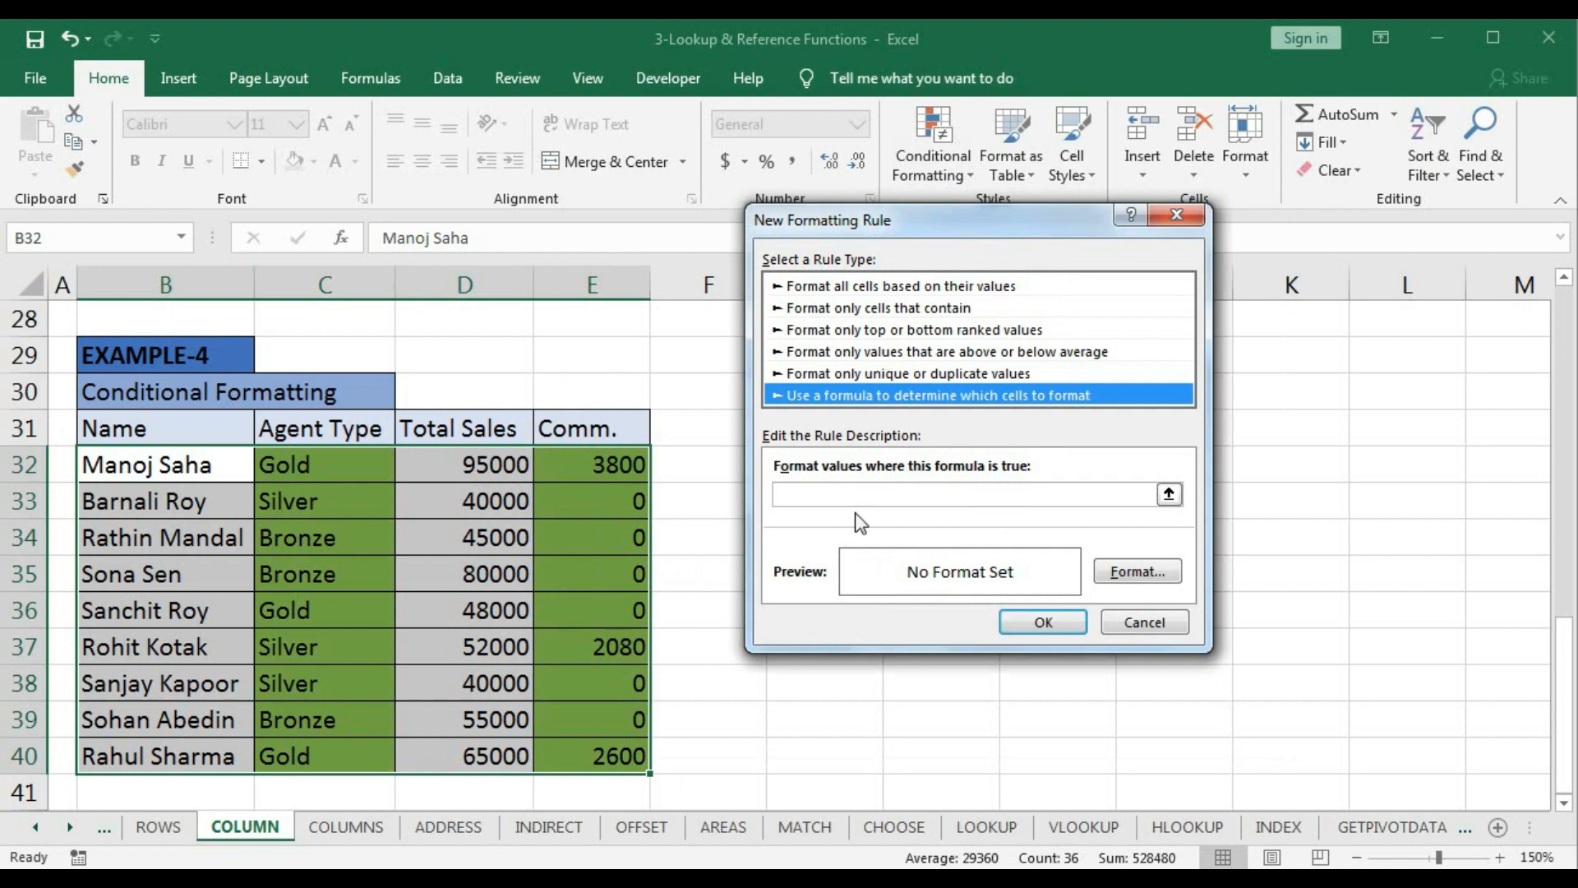
{"action": "left_click", "coordinate": [822, 495]}
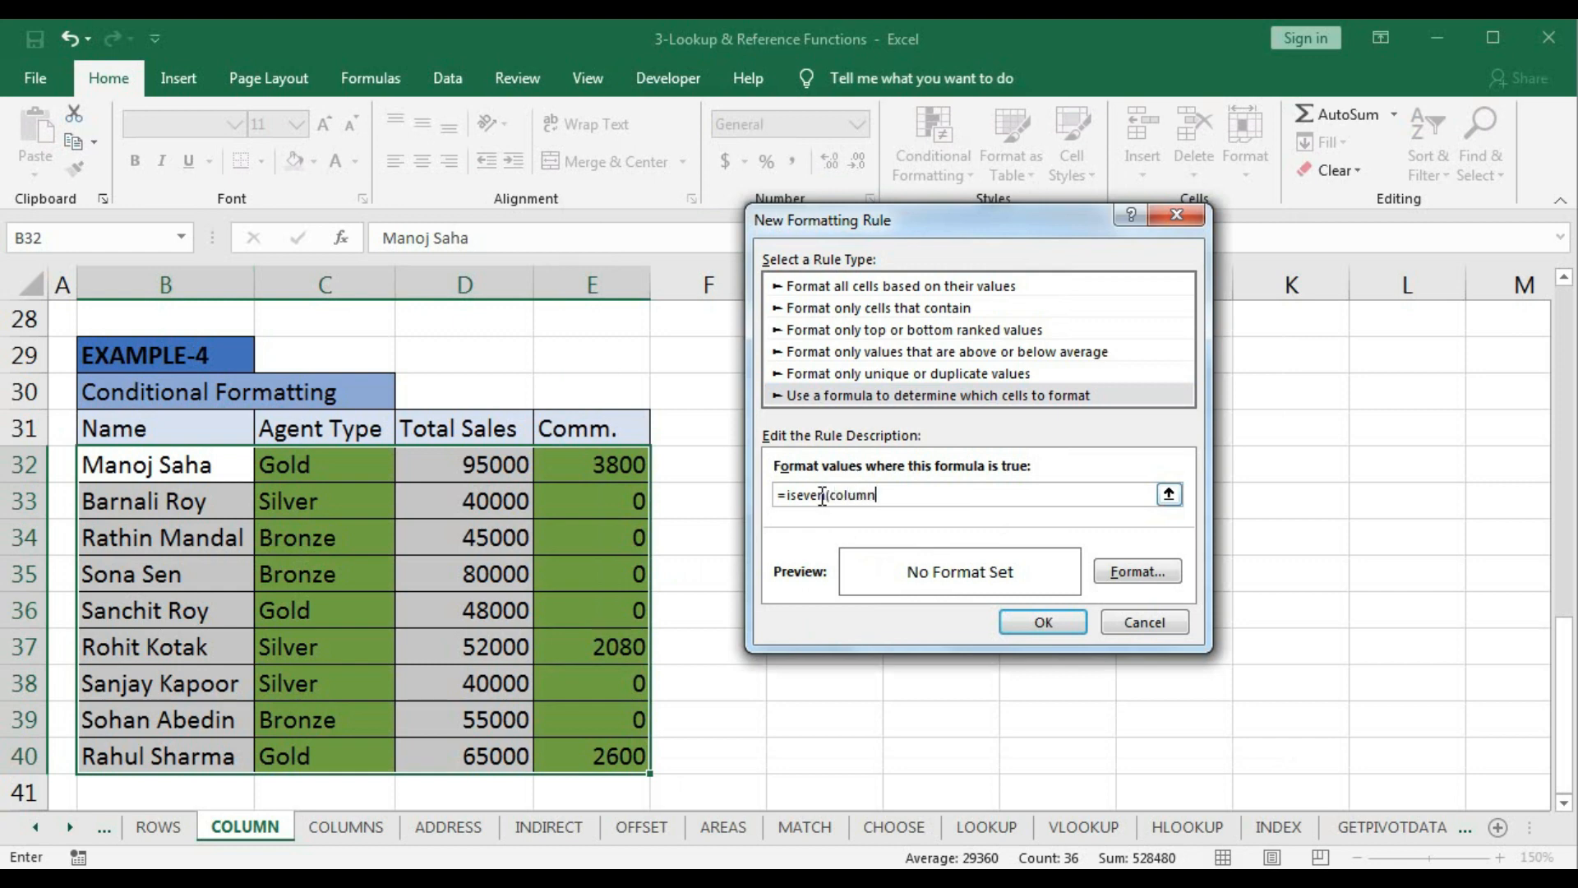
{"action": "left_click", "coordinate": [202, 456]}
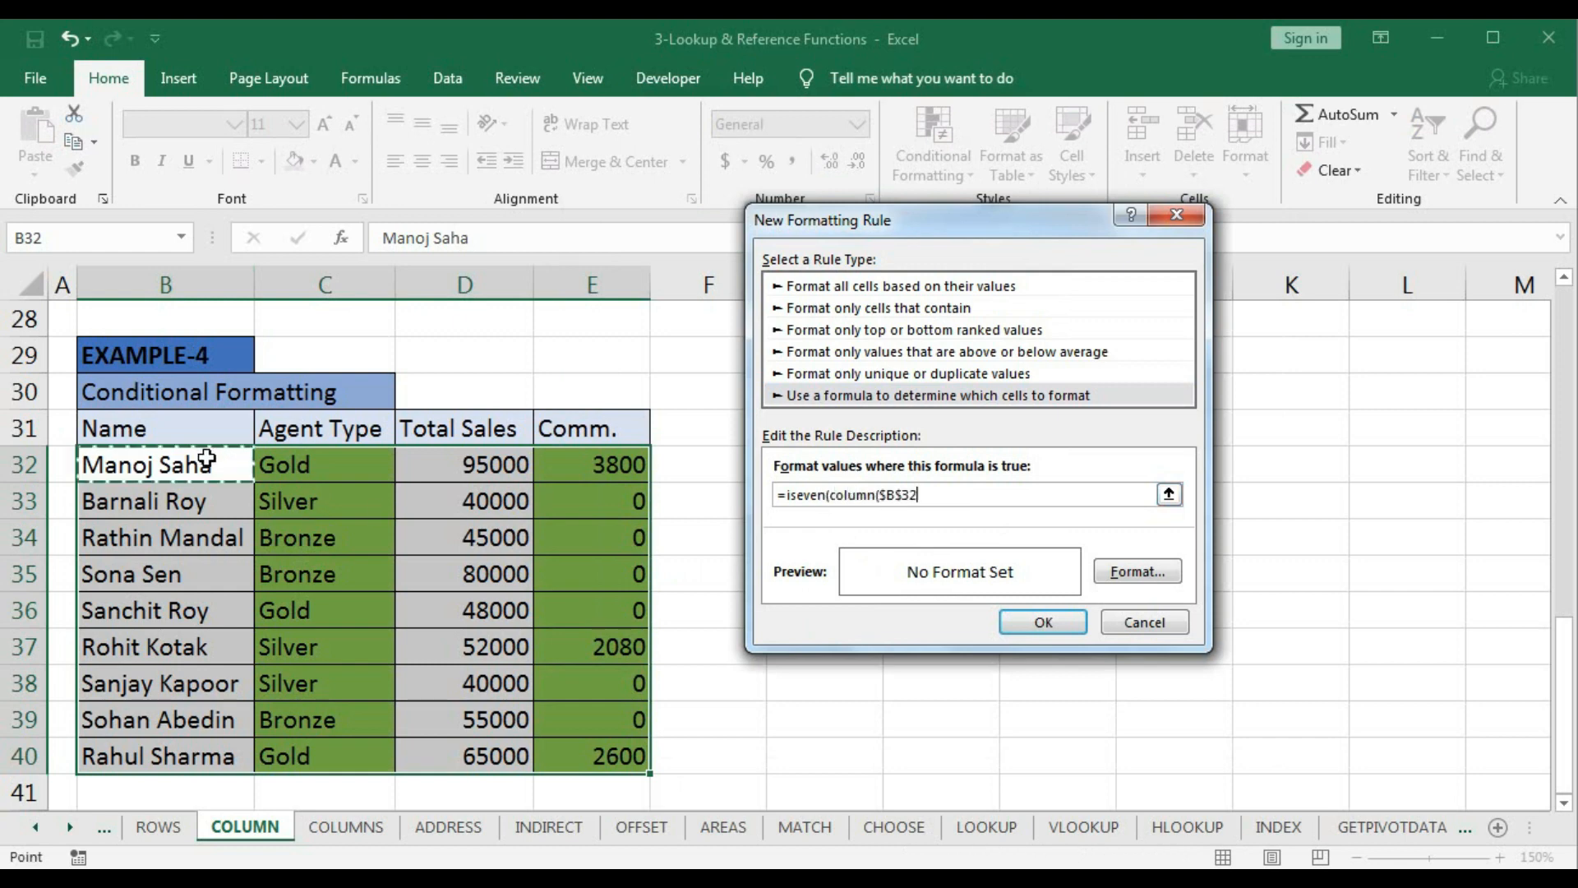
{"action": "key", "text": "F4"}
{"action": "type", "text": ")"}
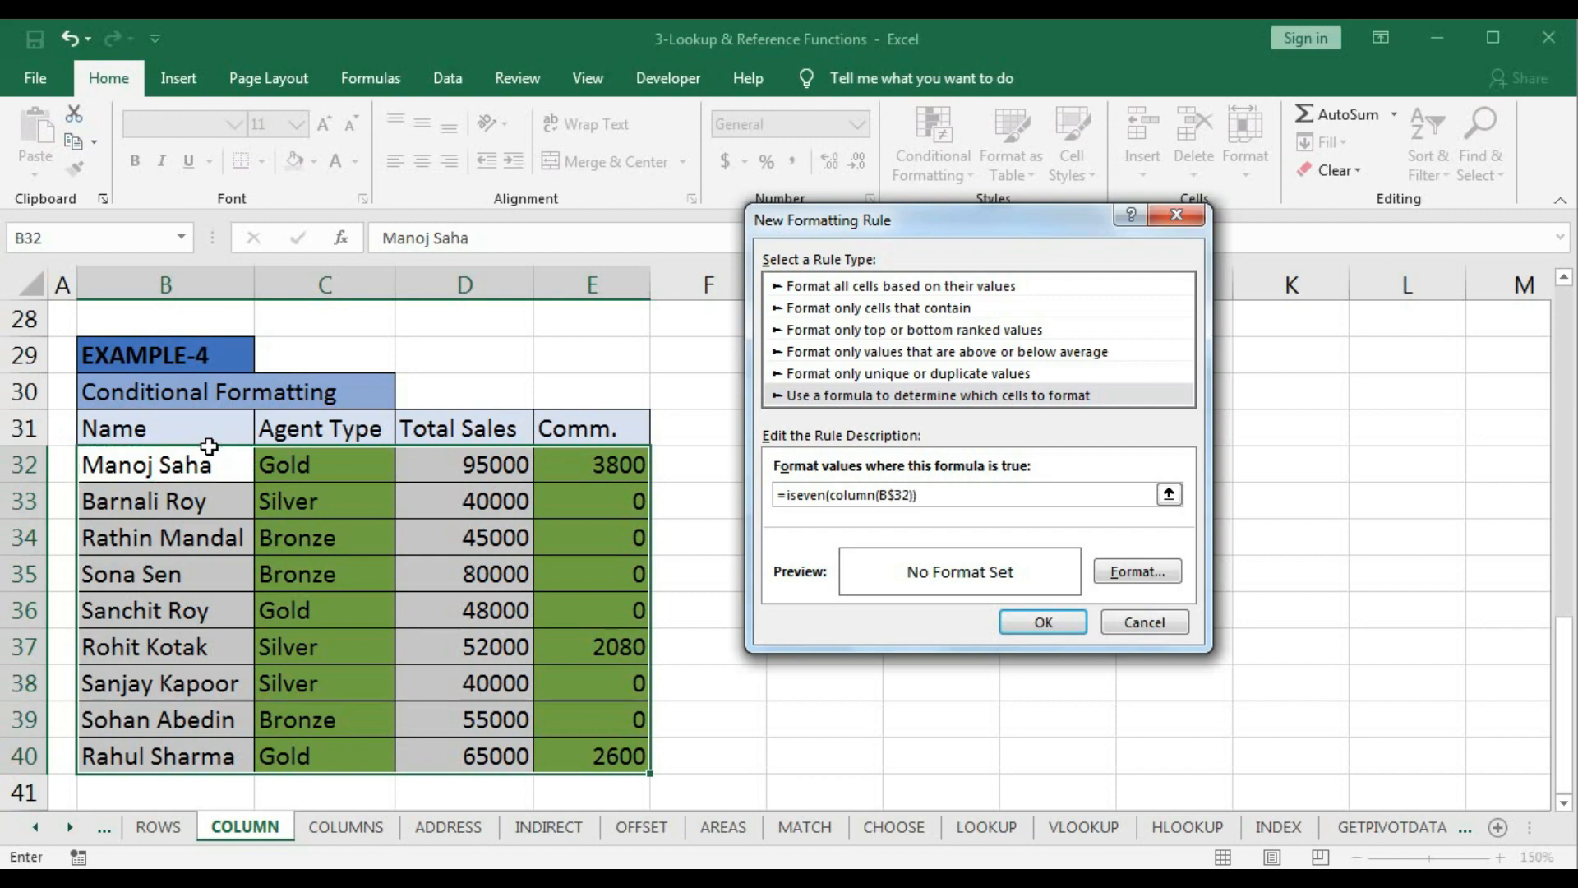
Step: Give the even-column rule an orange-yellow fill, apply it to the table, and deselect the range
{"action": "left_click", "coordinate": [1137, 572]}
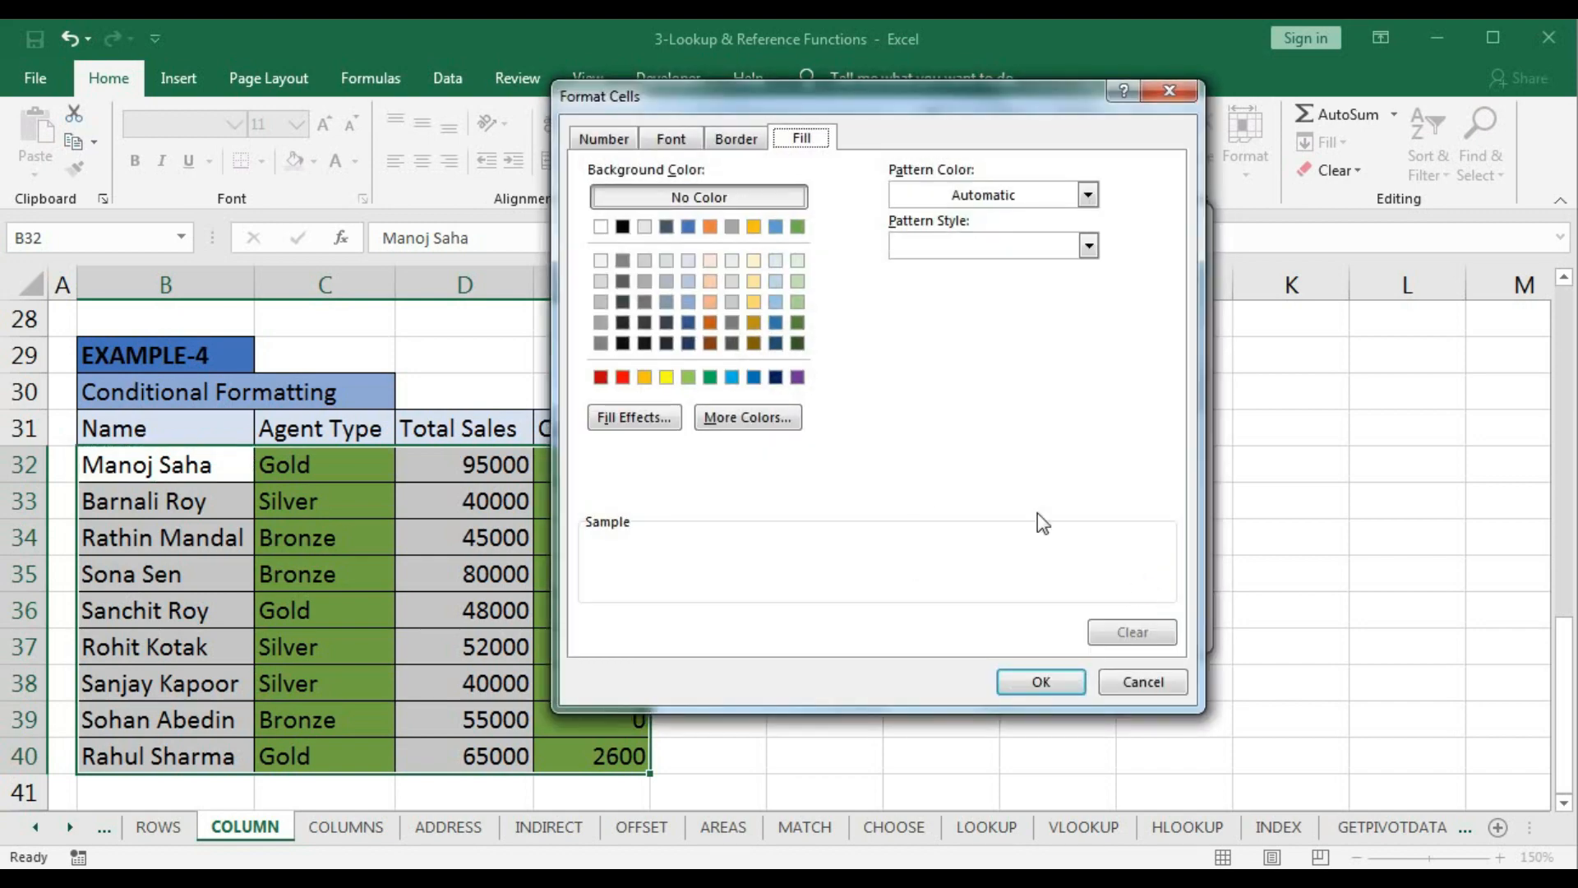
{"action": "left_click", "coordinate": [645, 377]}
{"action": "left_click", "coordinate": [1025, 674]}
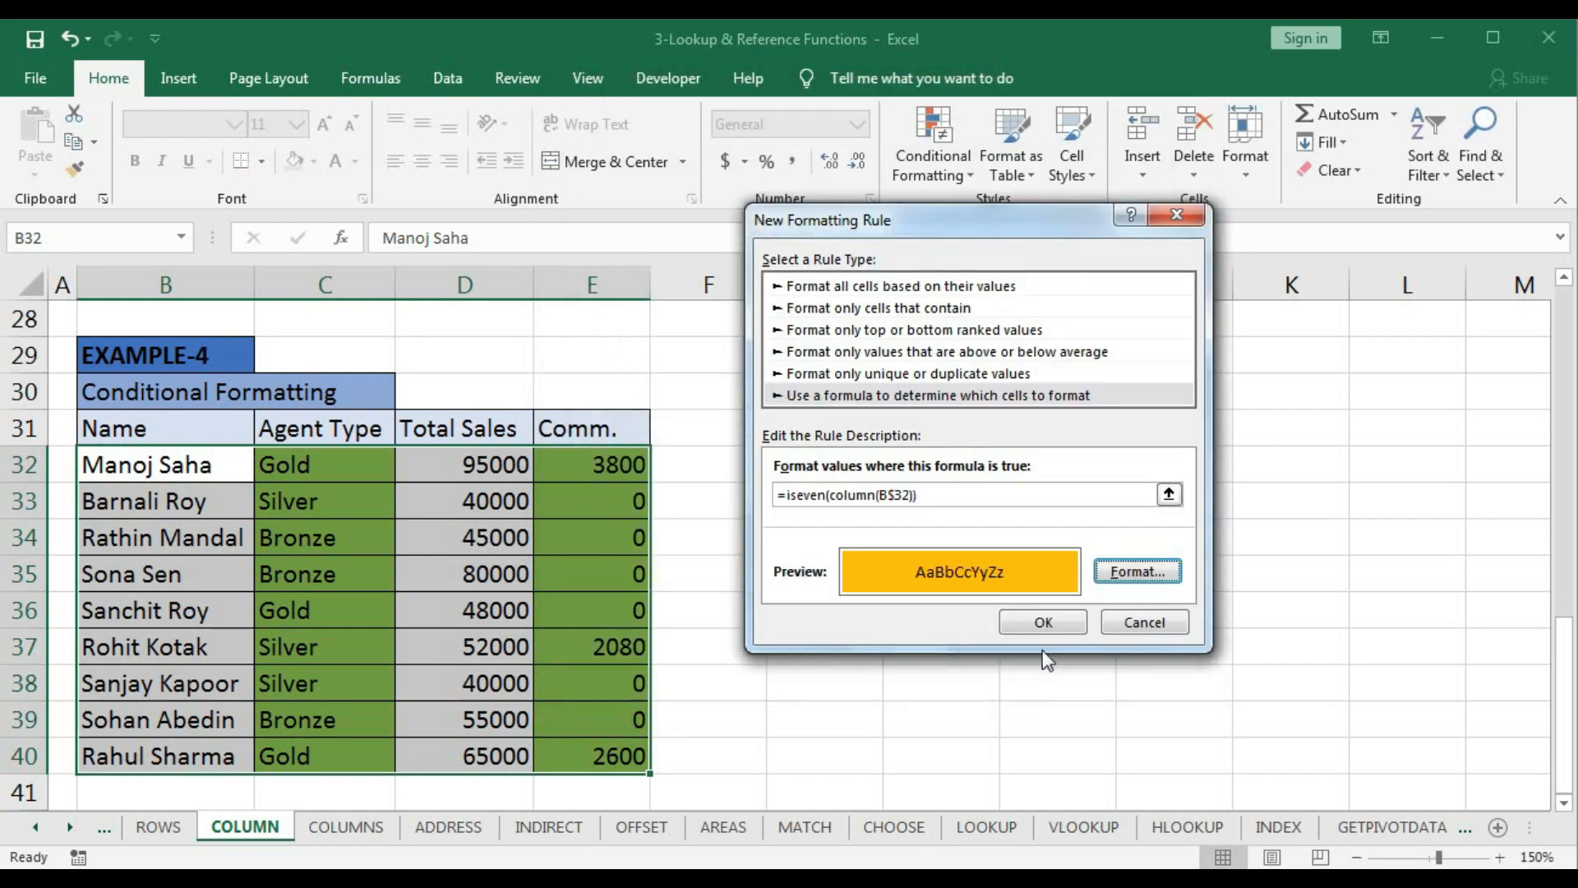
{"action": "left_click", "coordinate": [1047, 622]}
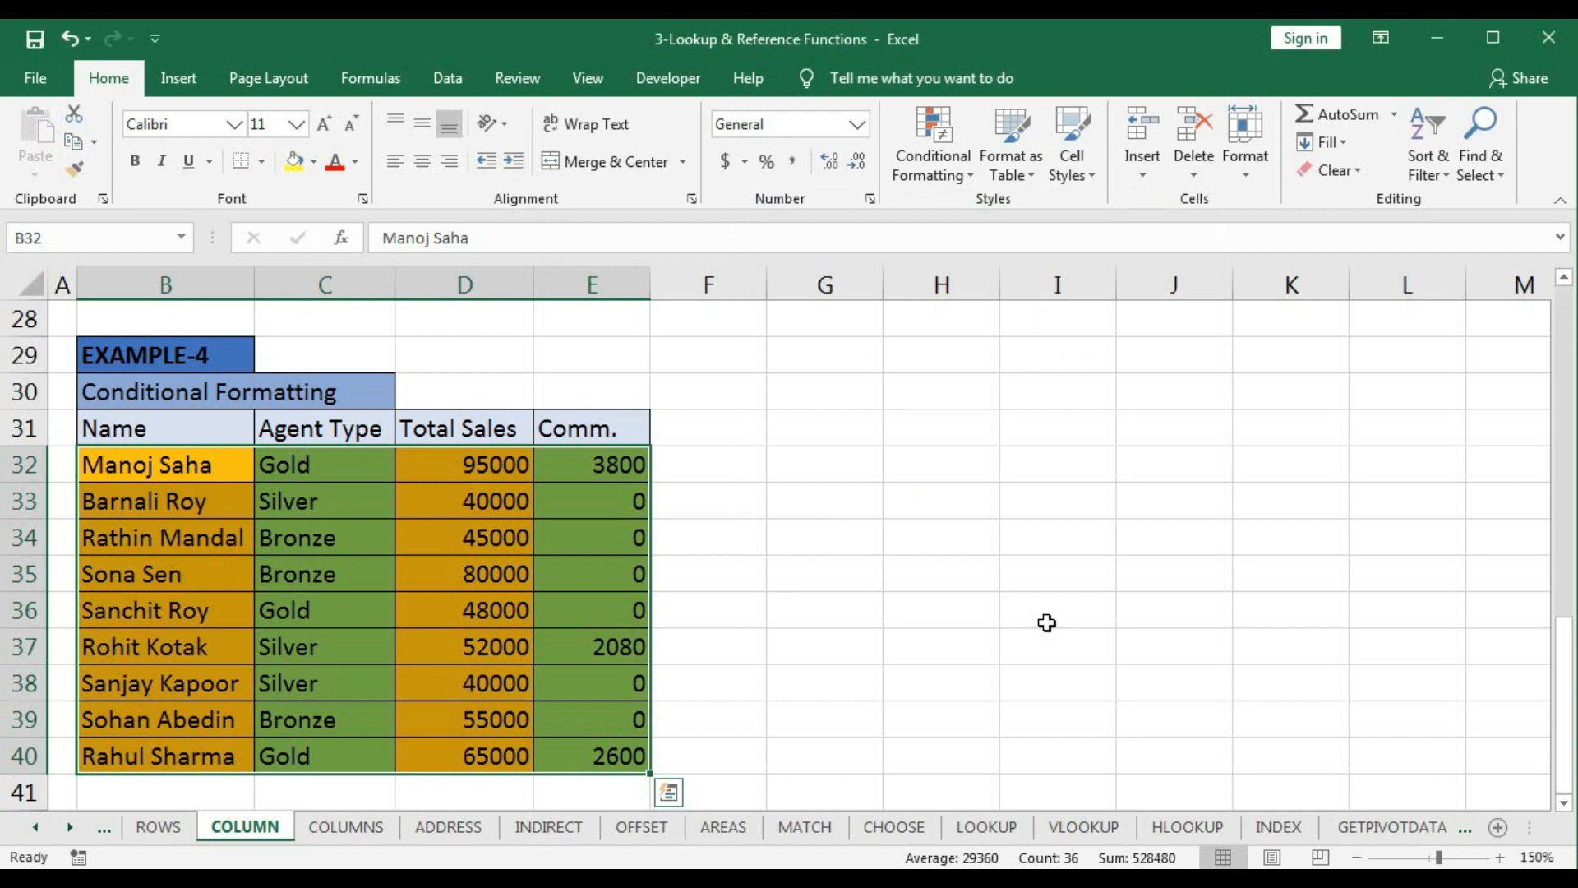
{"action": "left_click", "coordinate": [619, 574]}
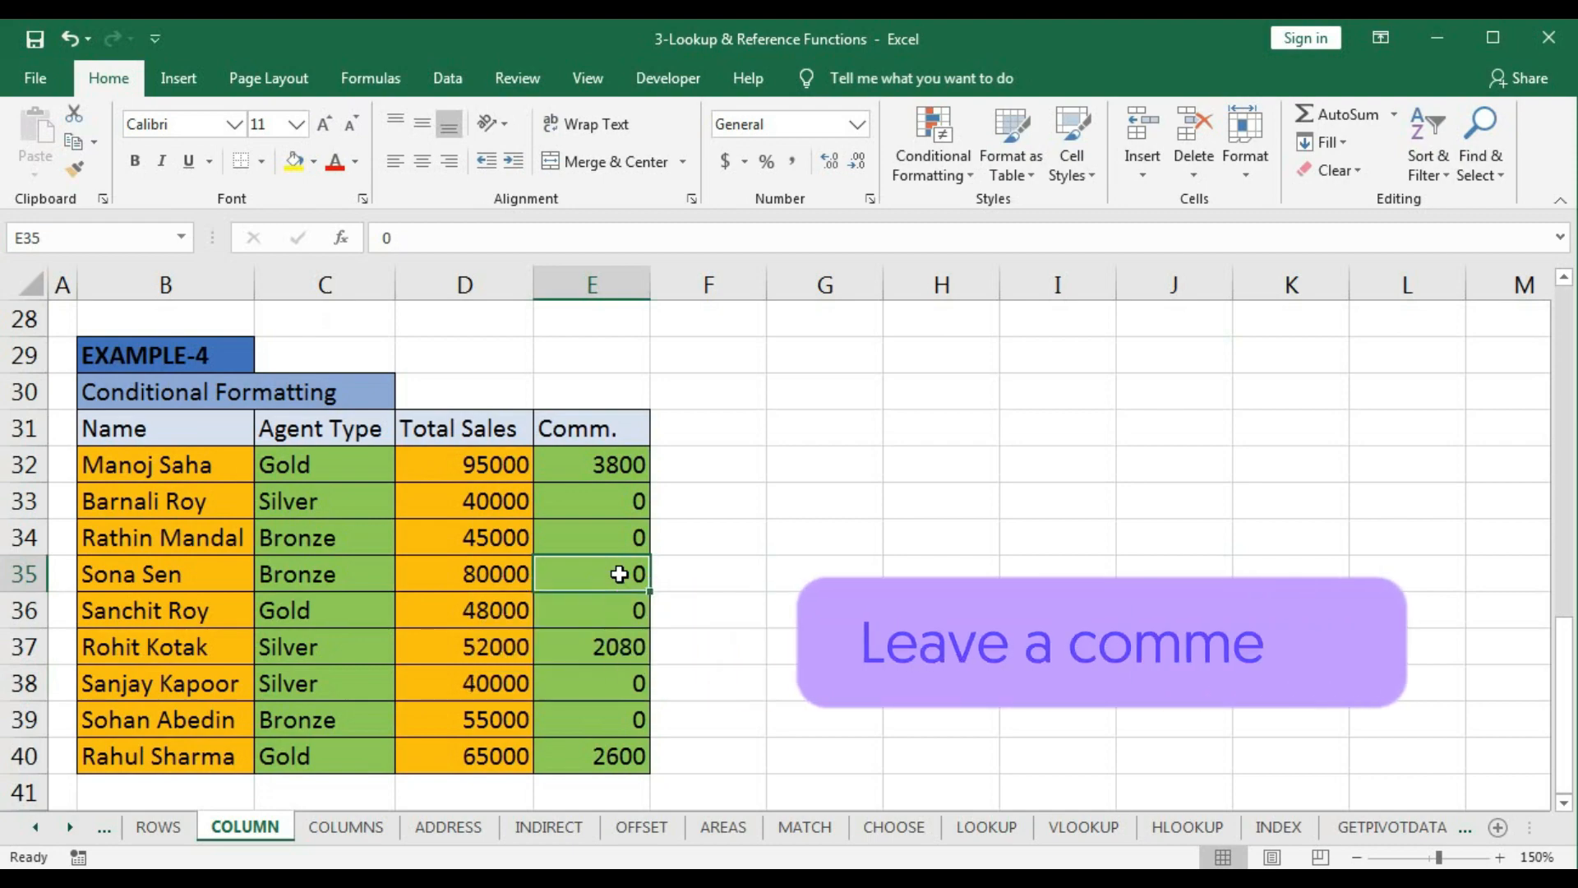
{"action": "scroll", "coordinate": [619, 574], "scroll_direction": "up", "scroll_amount": 4}
{"action": "scroll", "coordinate": [619, 574], "scroll_direction": "up", "scroll_amount": 5}
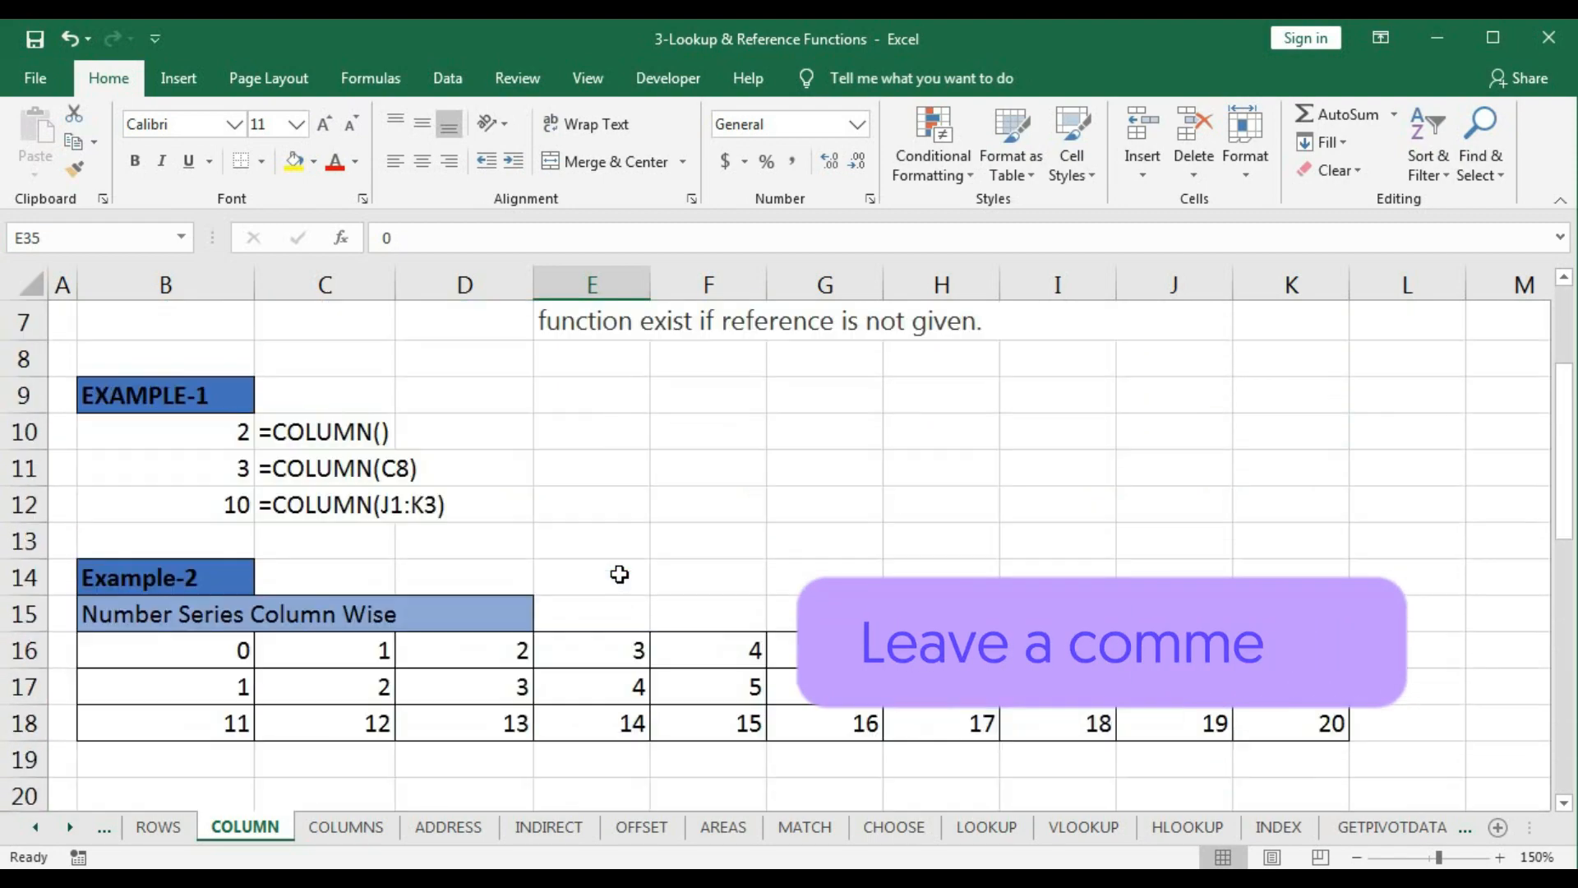